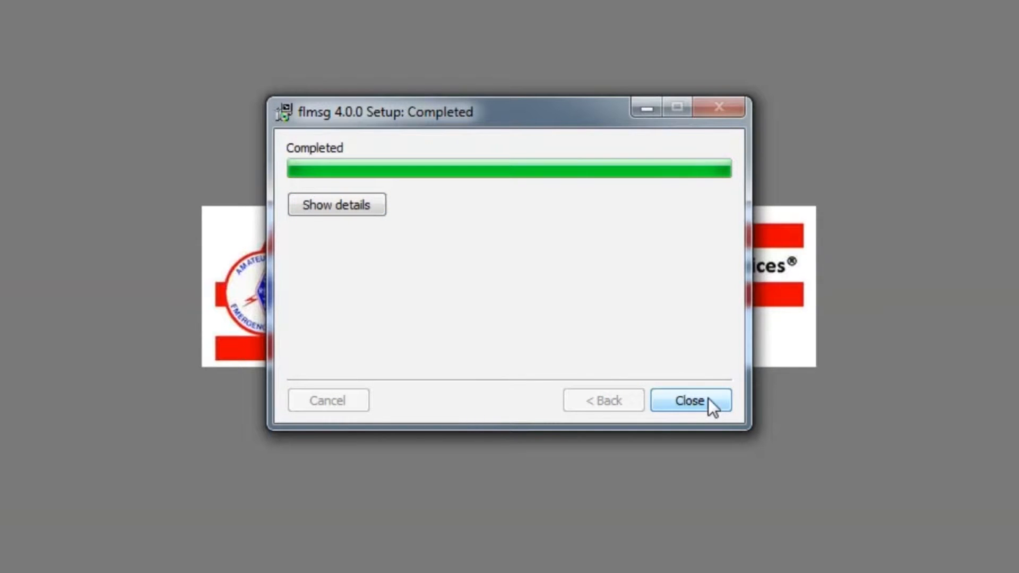
Step: Close the finished flmsg 4.0.0 installer and cut the SCARES_Radiogram file from the desktop
left_click(708, 399)
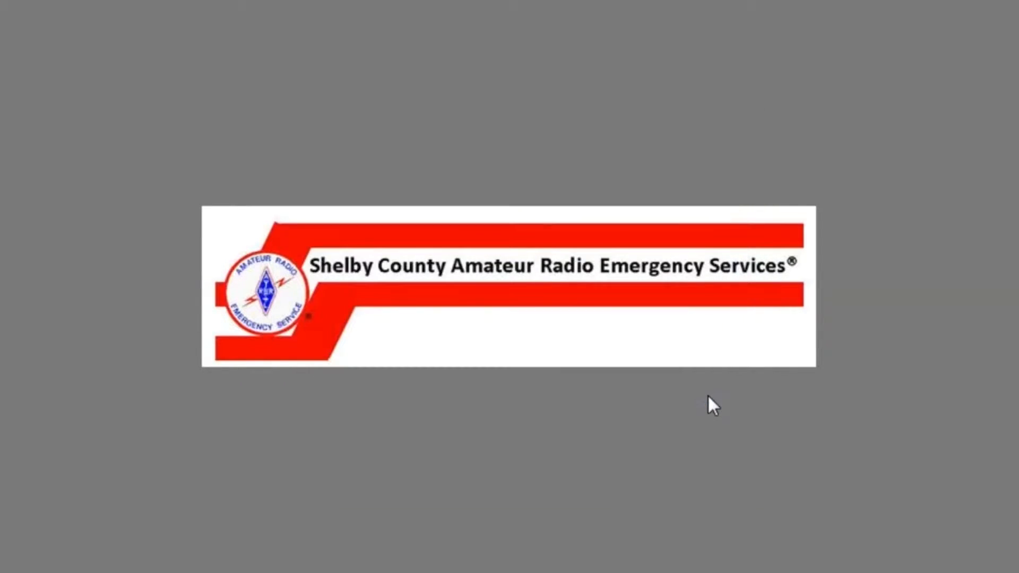
left_click_drag(91, 267, 28, 119)
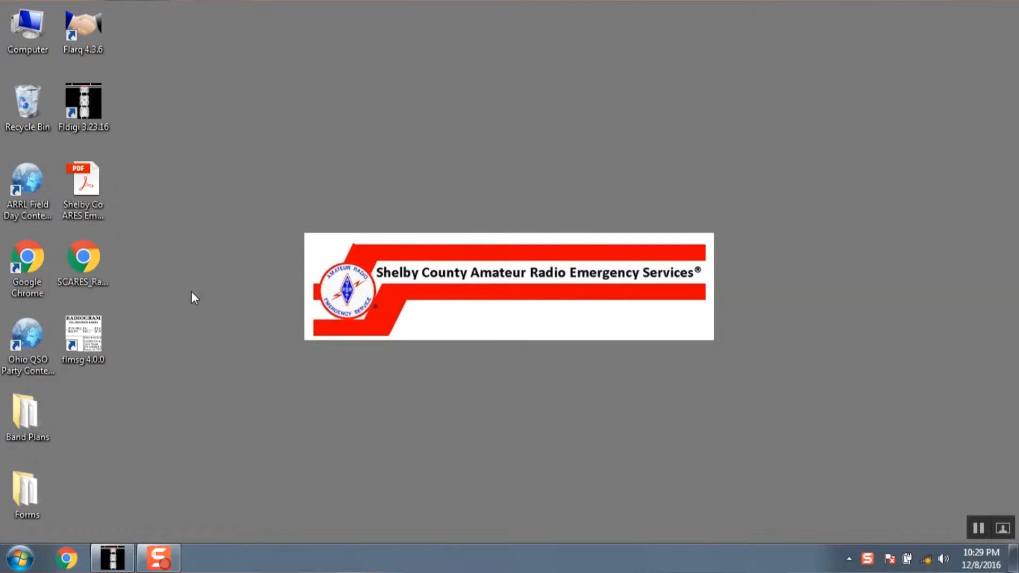
left_click(91, 260)
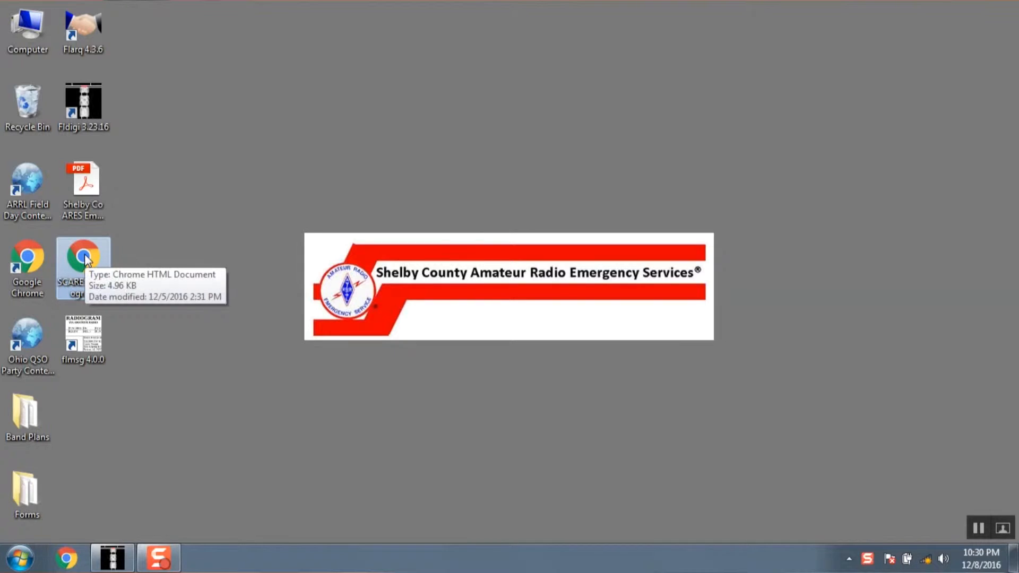
right_click(87, 260)
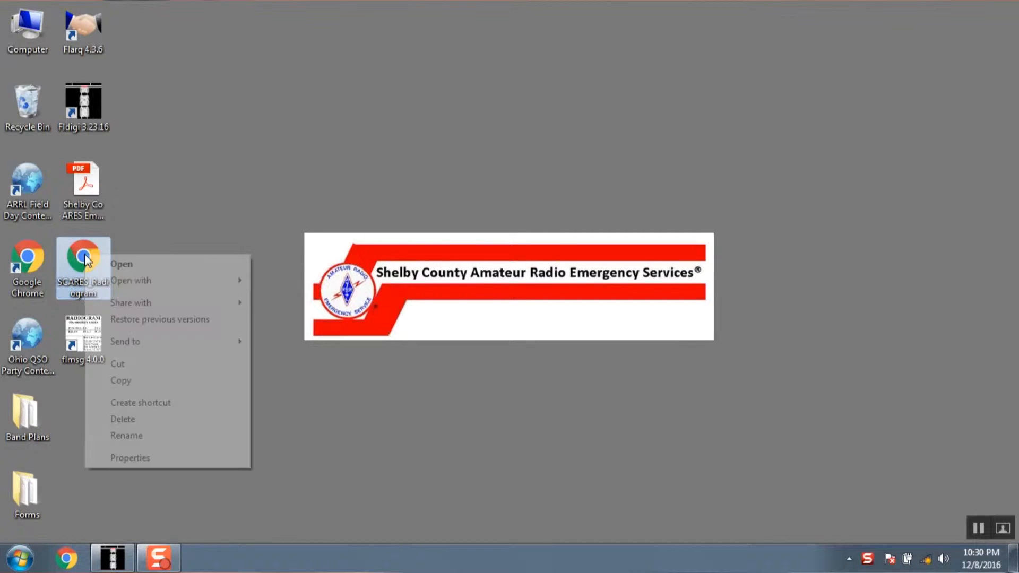
left_click(128, 365)
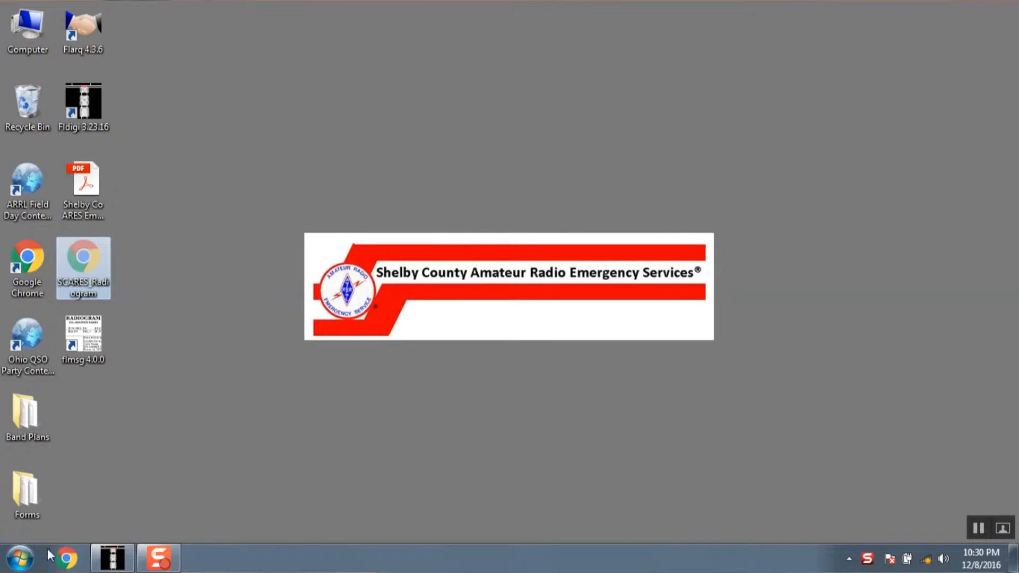
Step: Open the NBEMS.files folder inside the SCARES6 user folder and minimise its window
left_click(17, 563)
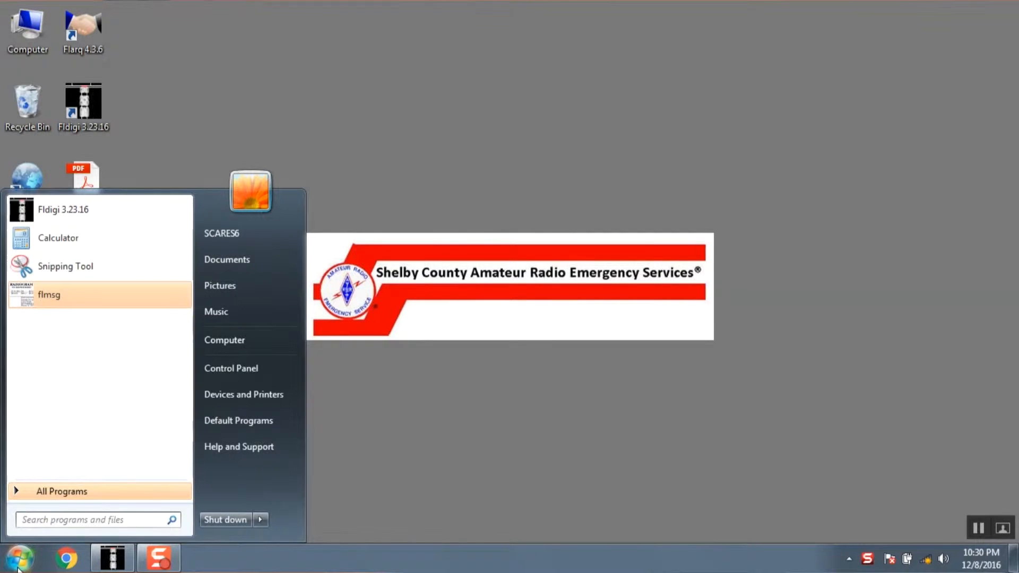
left_click(242, 240)
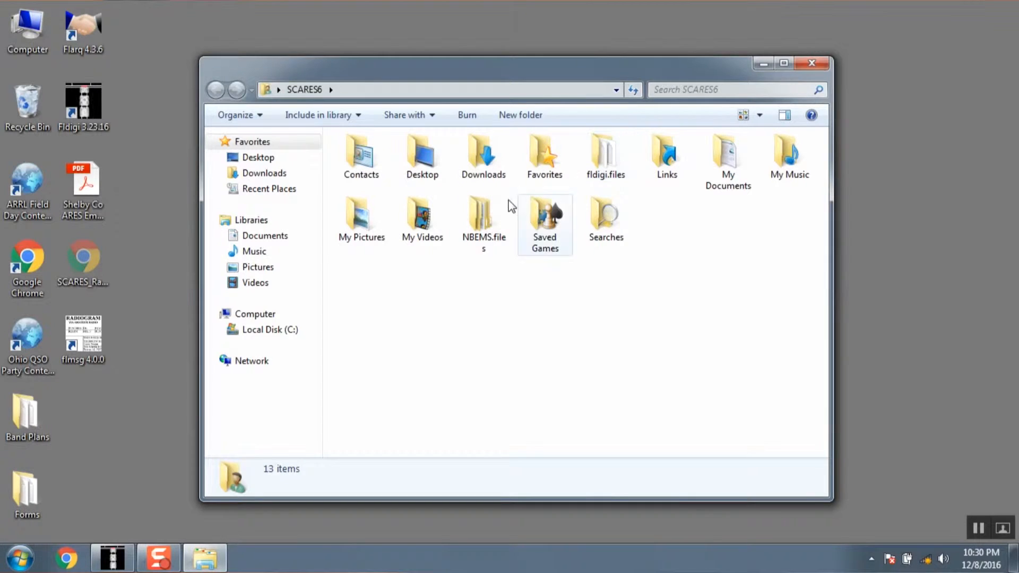
left_click(480, 215)
double_click(480, 216)
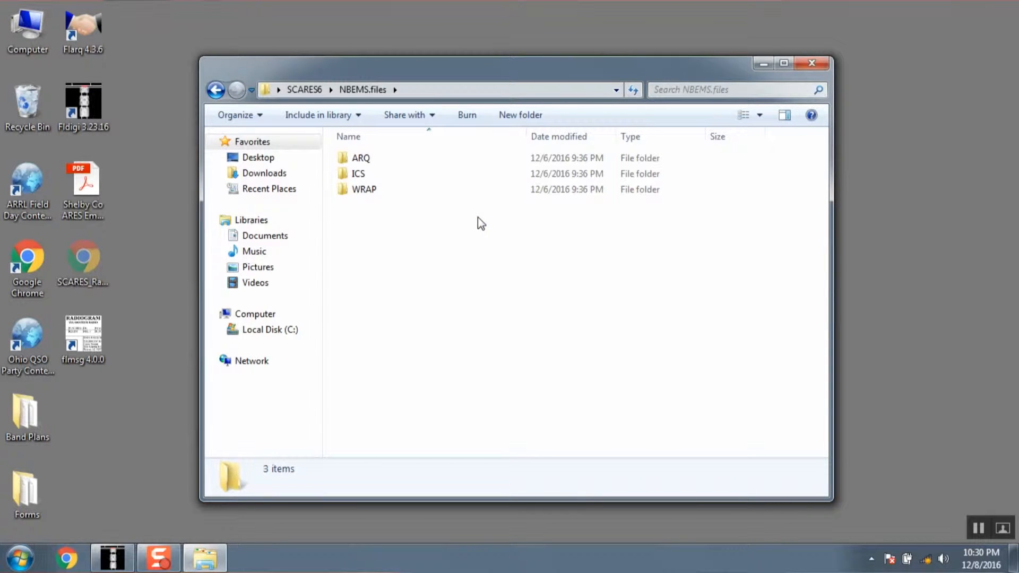
left_click(764, 66)
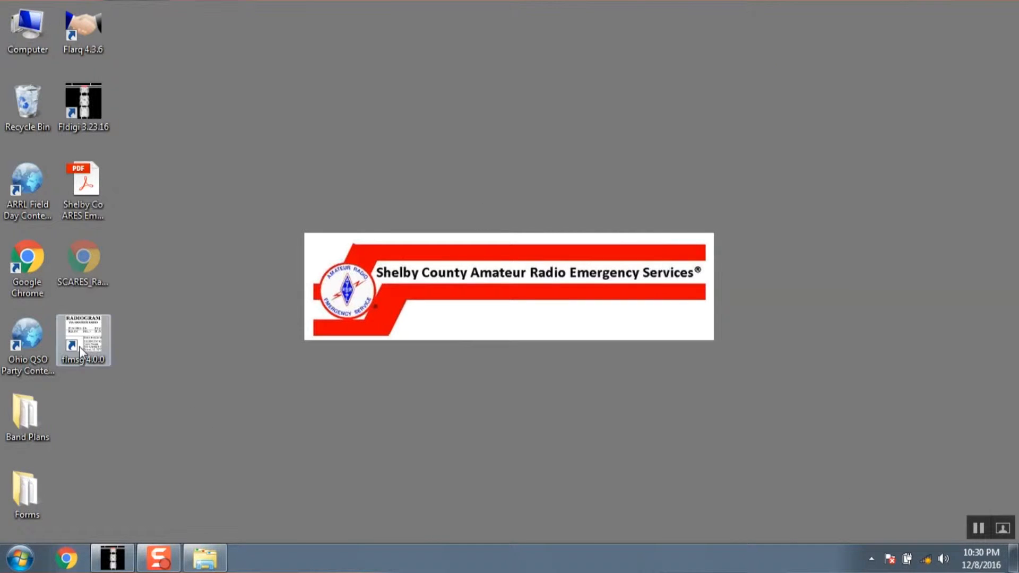
Step: Launch flmsg 4.0.0, open its Expert Dialog and move the radiogram window into full view
double_click(82, 342)
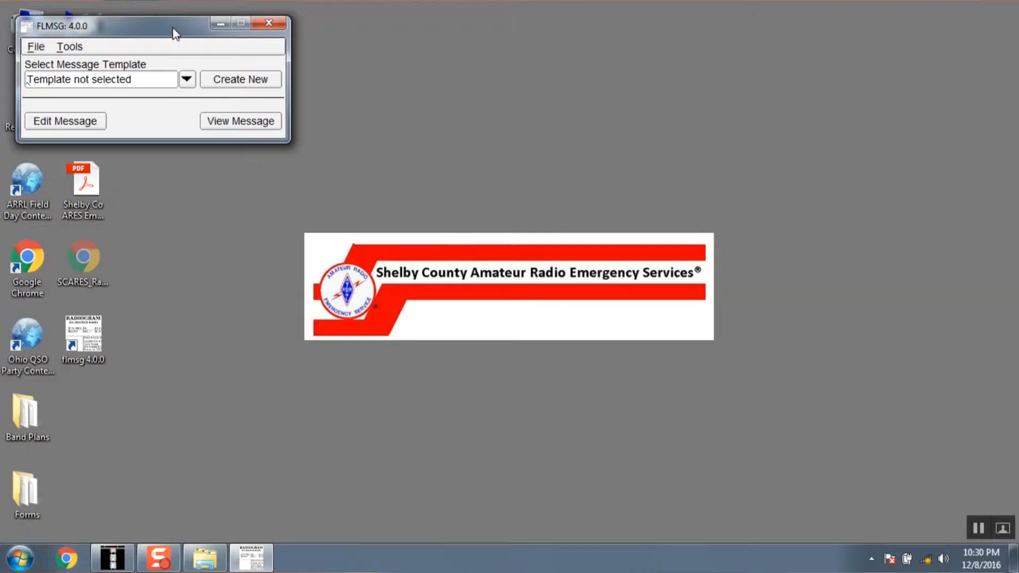
left_click_drag(173, 28, 534, 175)
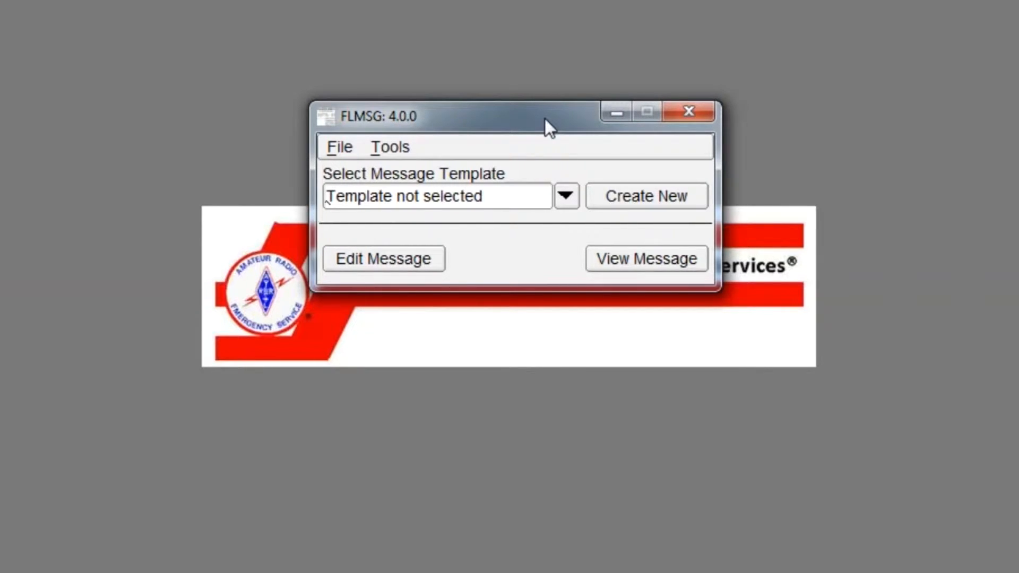
left_click(393, 146)
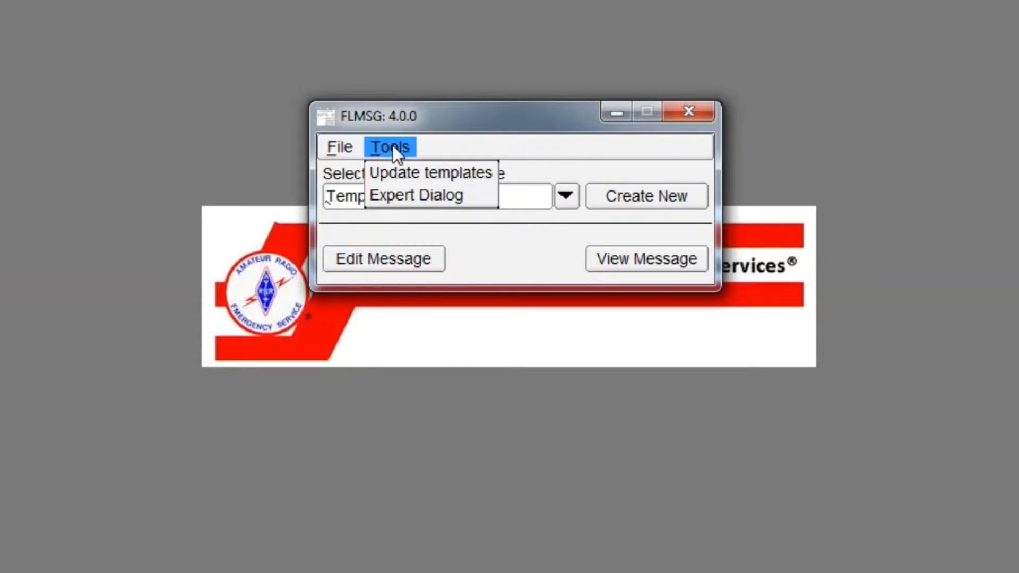
left_click(398, 192)
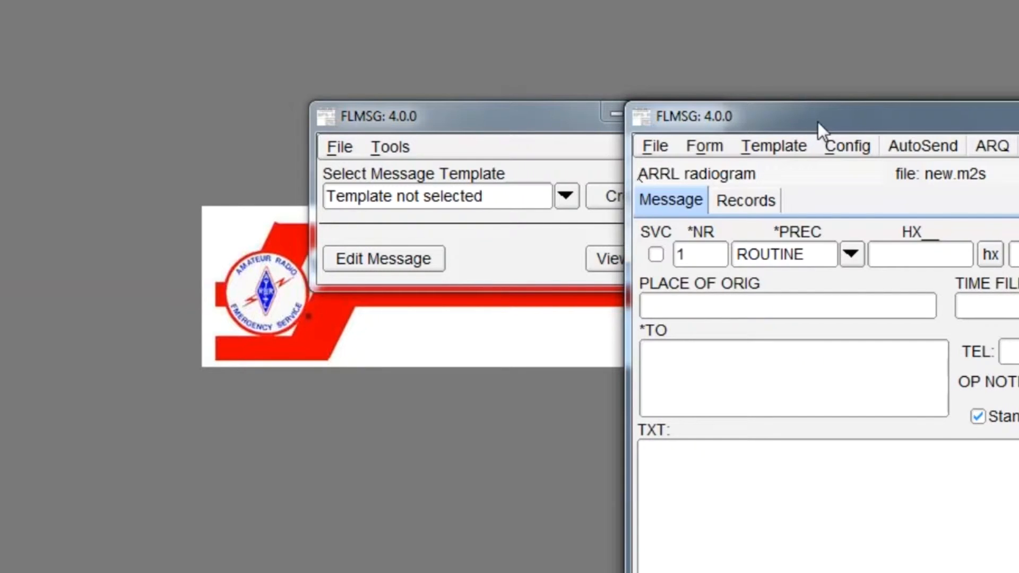
left_click_drag(817, 122, 447, 26)
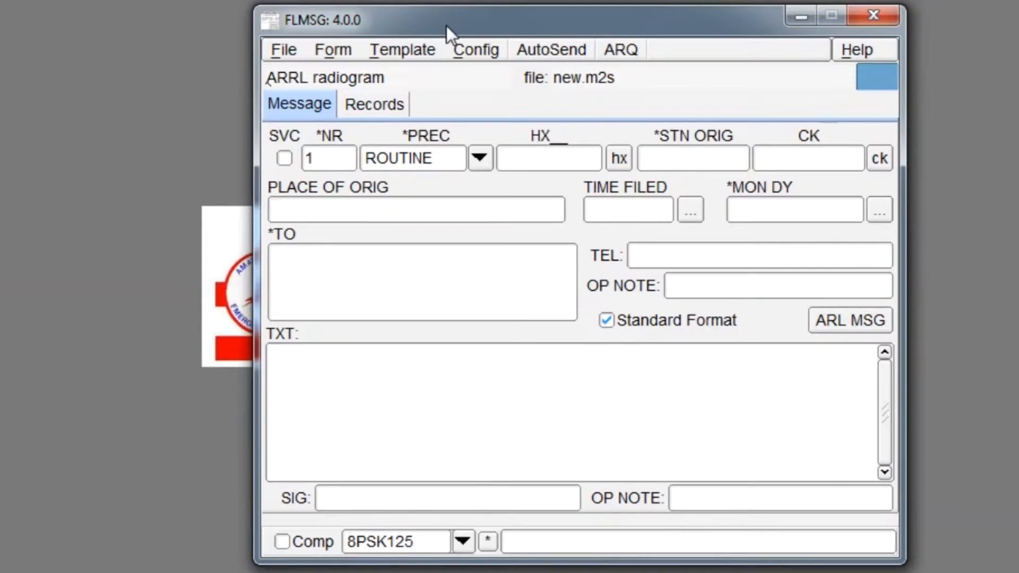
Step: Set the flmsg user interface to expert in the configuration and close the program
left_click(467, 44)
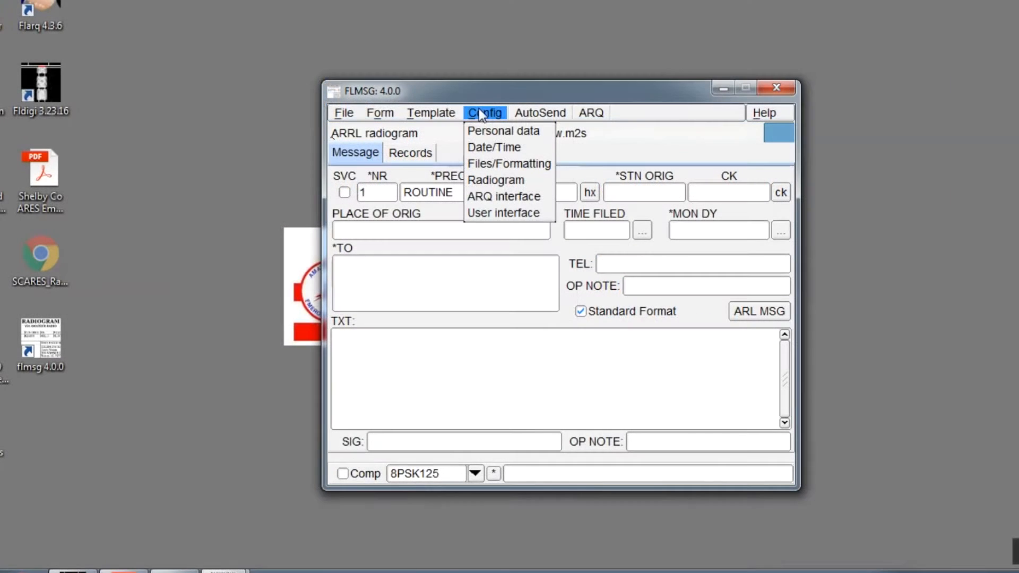
left_click(506, 212)
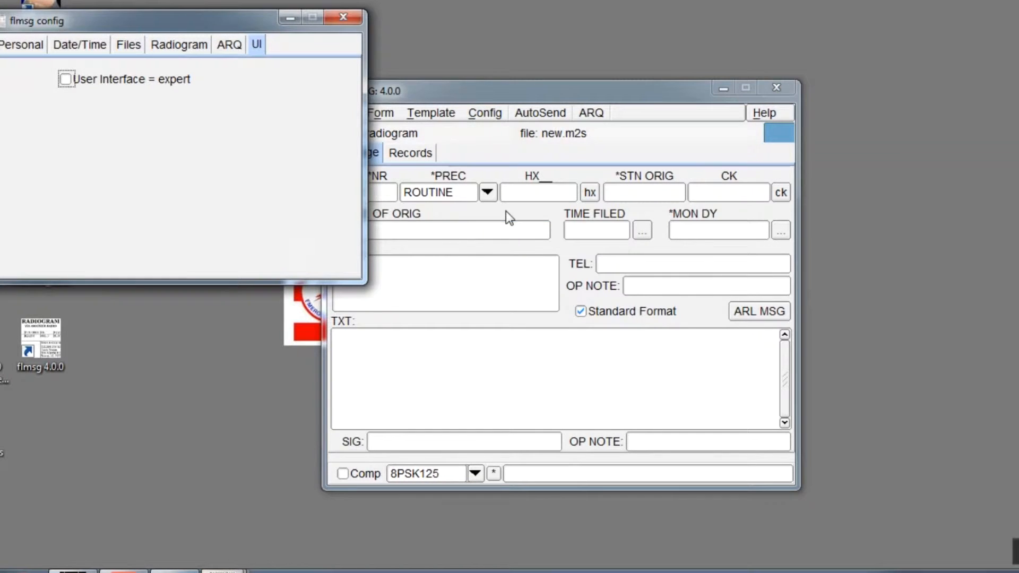
left_click(66, 79)
left_click(355, 18)
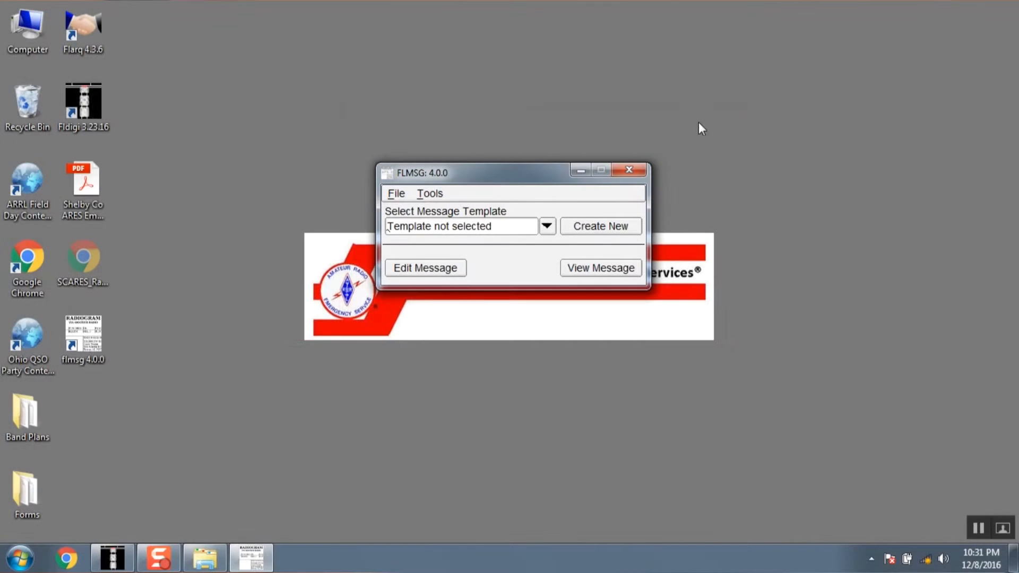
left_click(639, 177)
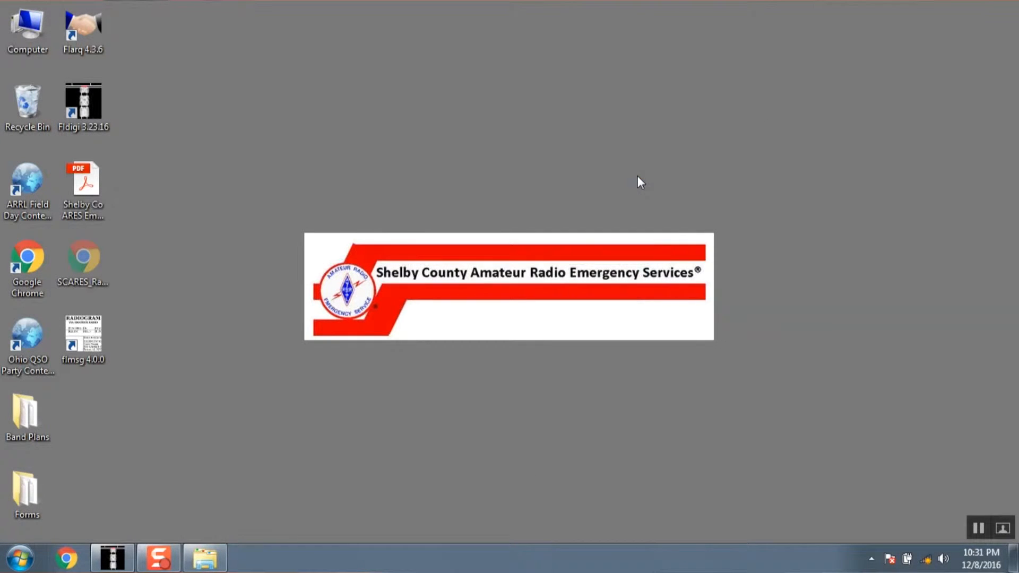
Step: Paste the cut SCARES_Radiogram file into the CUSTOM folder of NBEMS.files and close the folder window
left_click(218, 551)
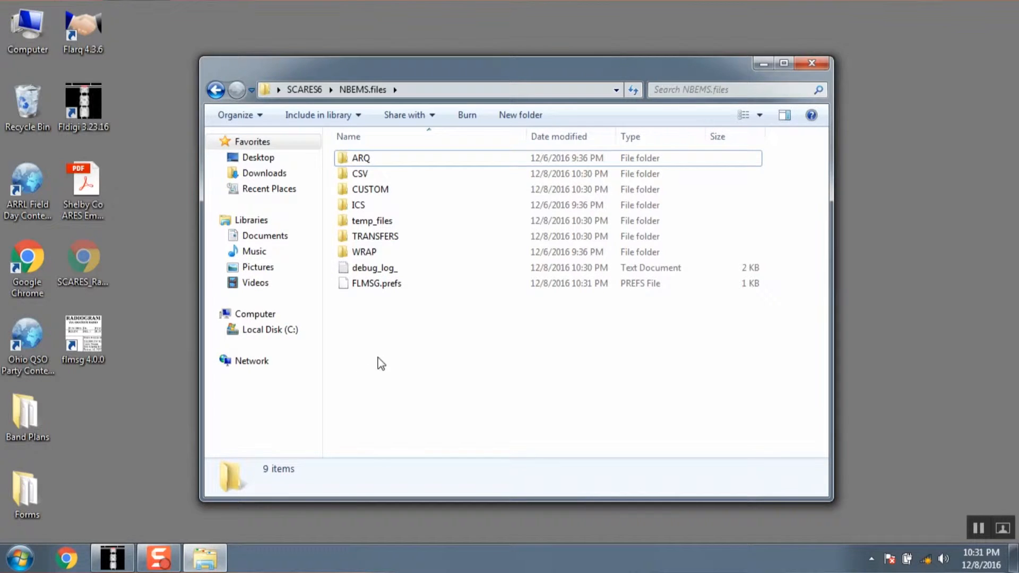
mouse_move(401, 191)
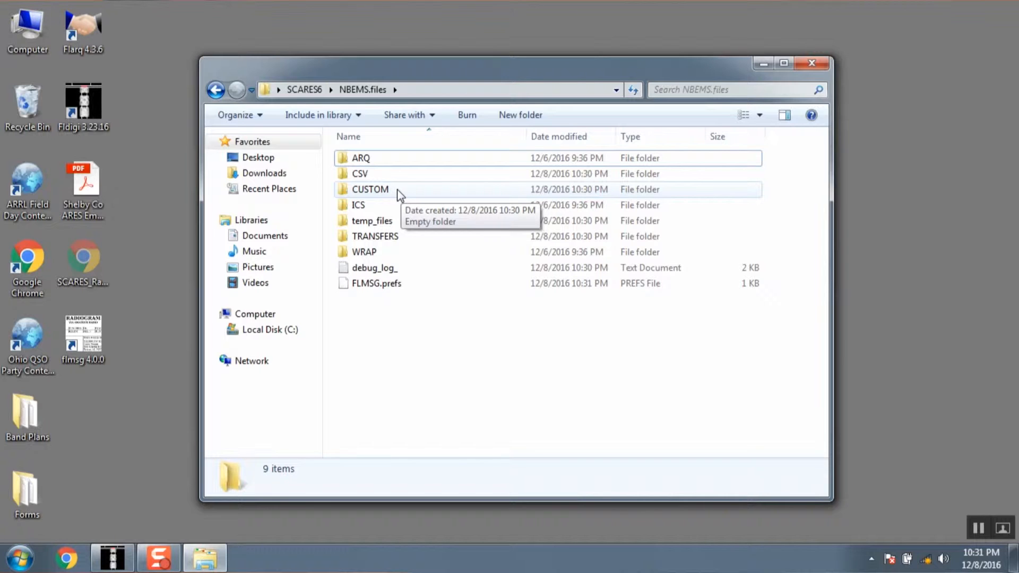
double_click(398, 190)
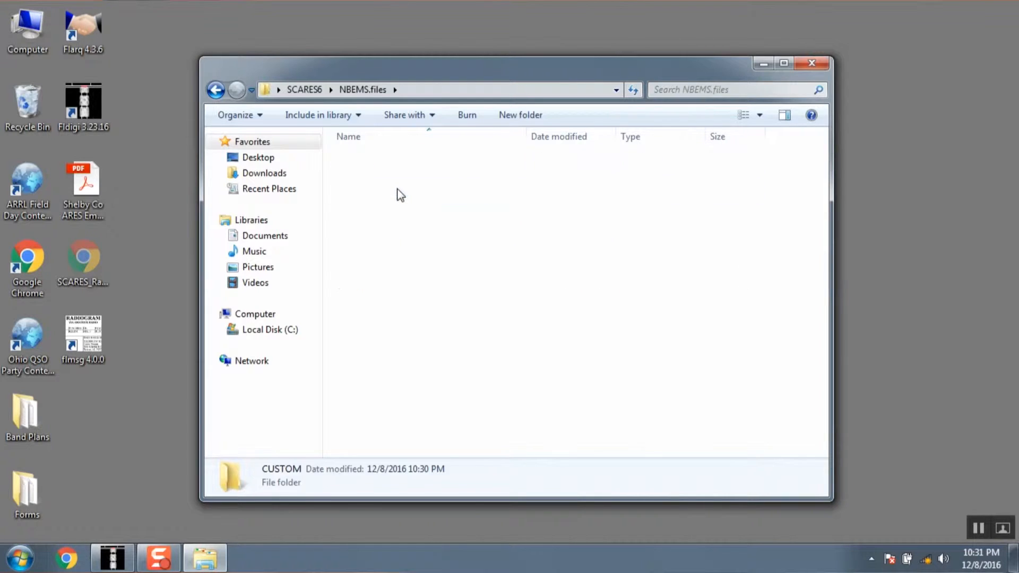
right_click(401, 195)
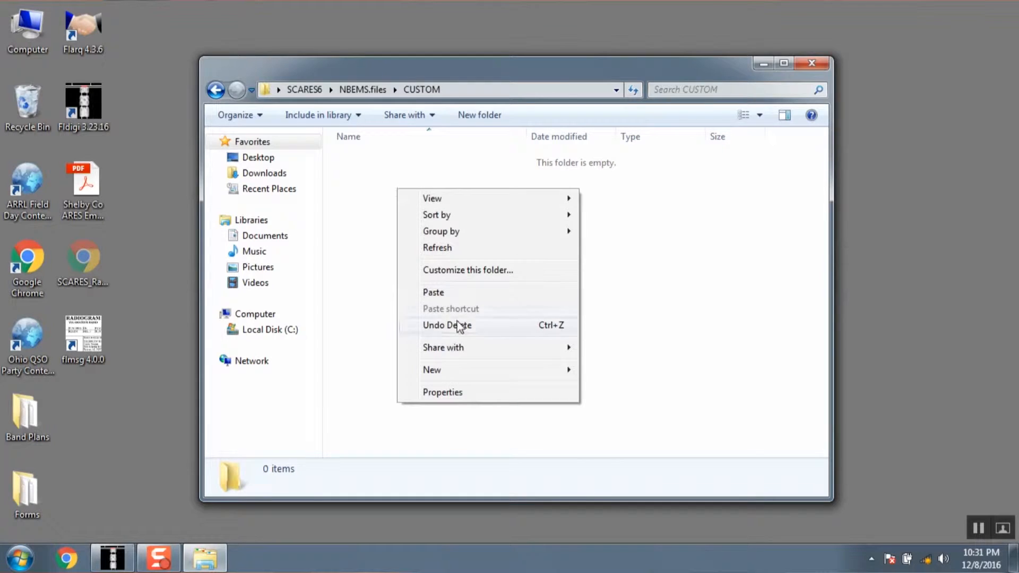
left_click(467, 294)
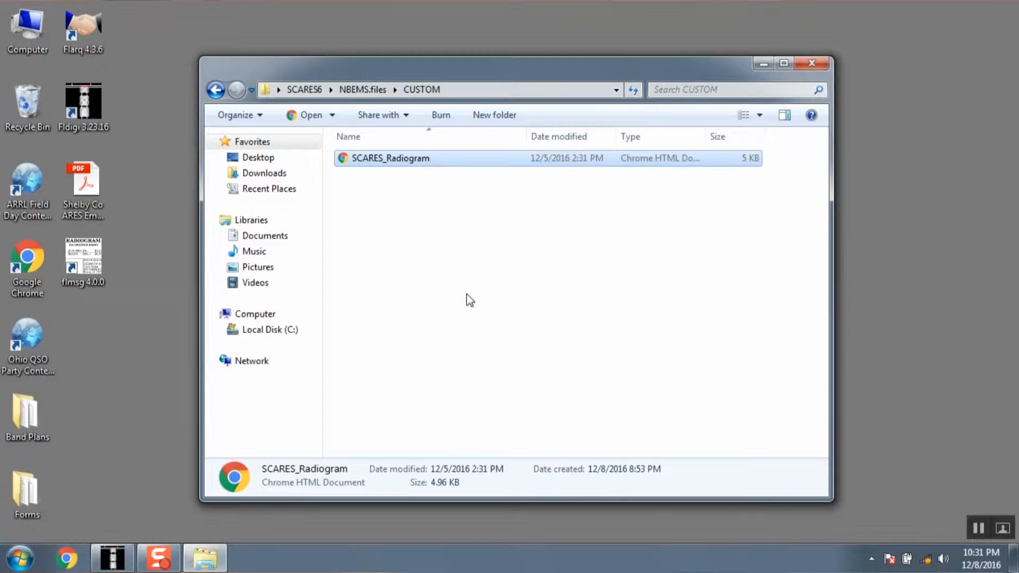
left_click(470, 301)
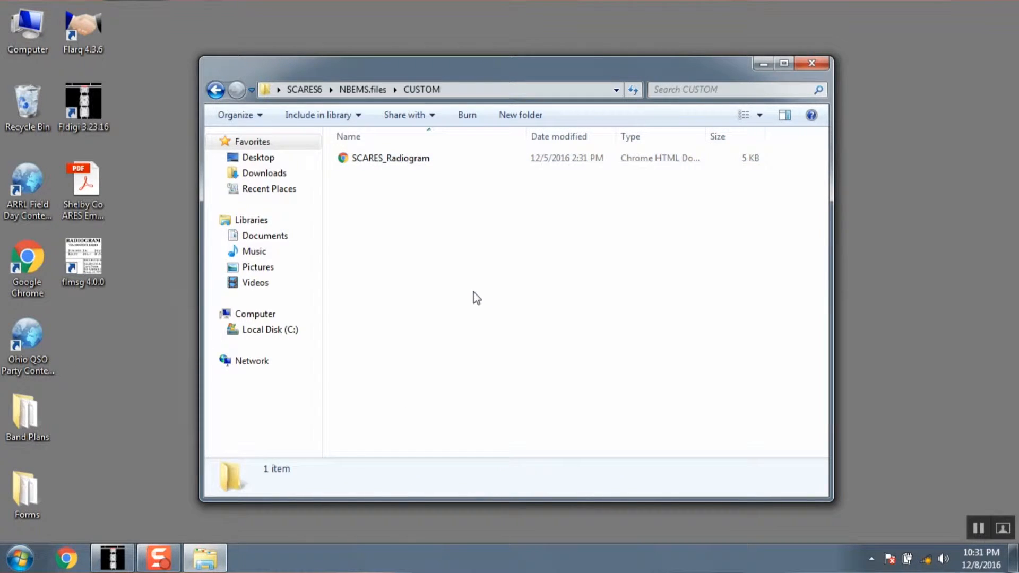
left_click(822, 62)
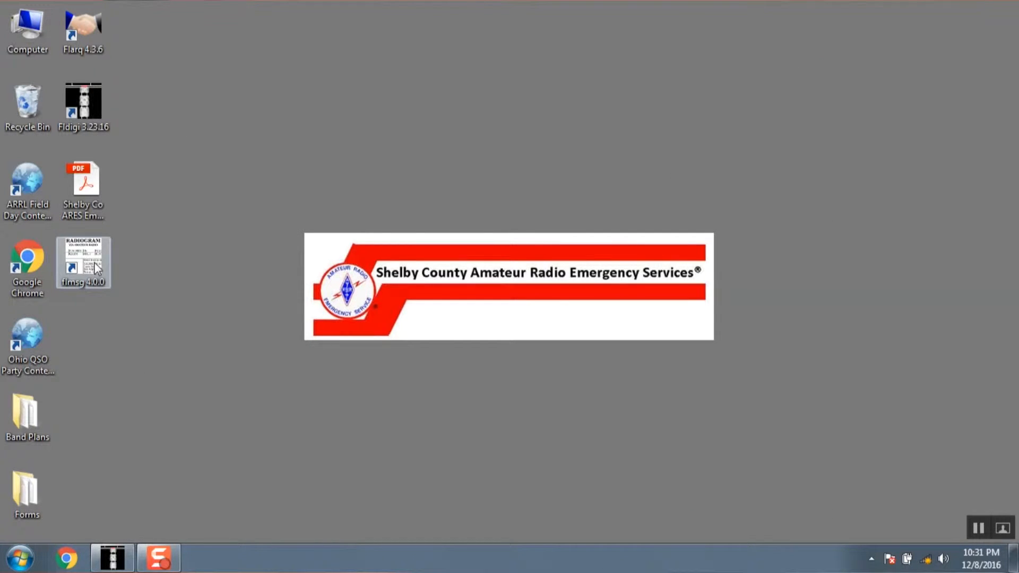
Step: Switch to fldigi, clear all text from the receive pane and minimise the program
left_click(113, 557)
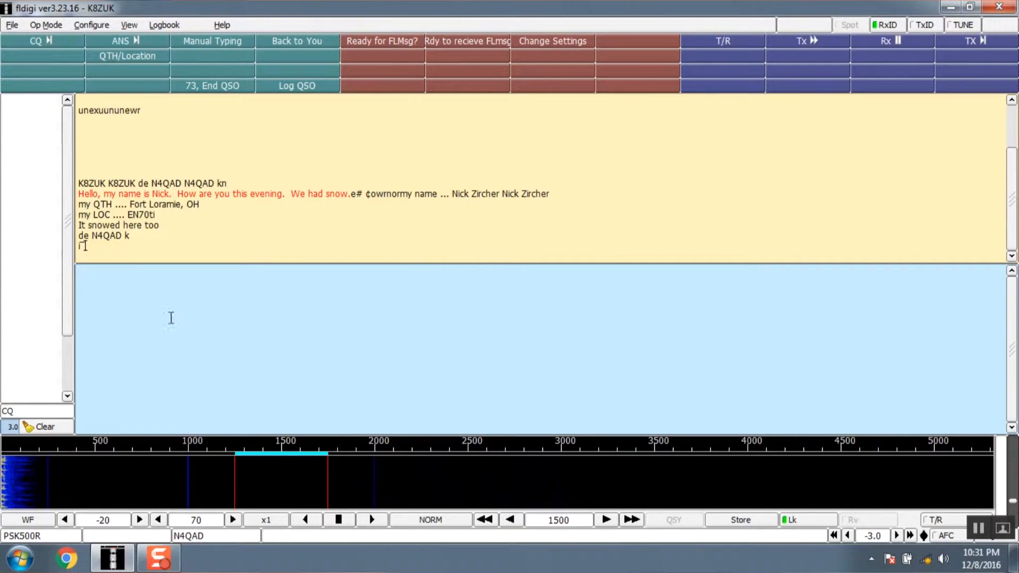
right_click(315, 234)
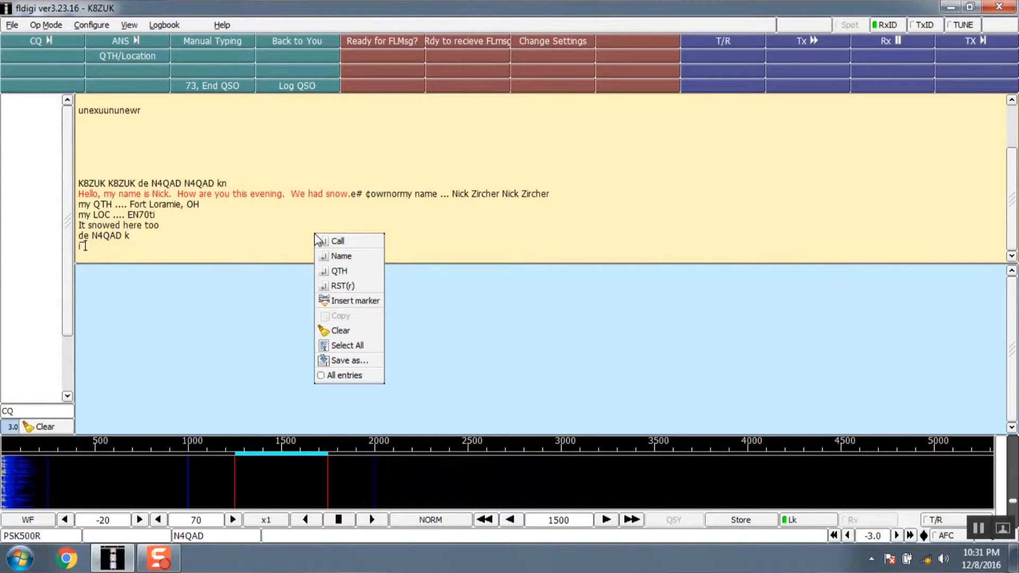
left_click(340, 331)
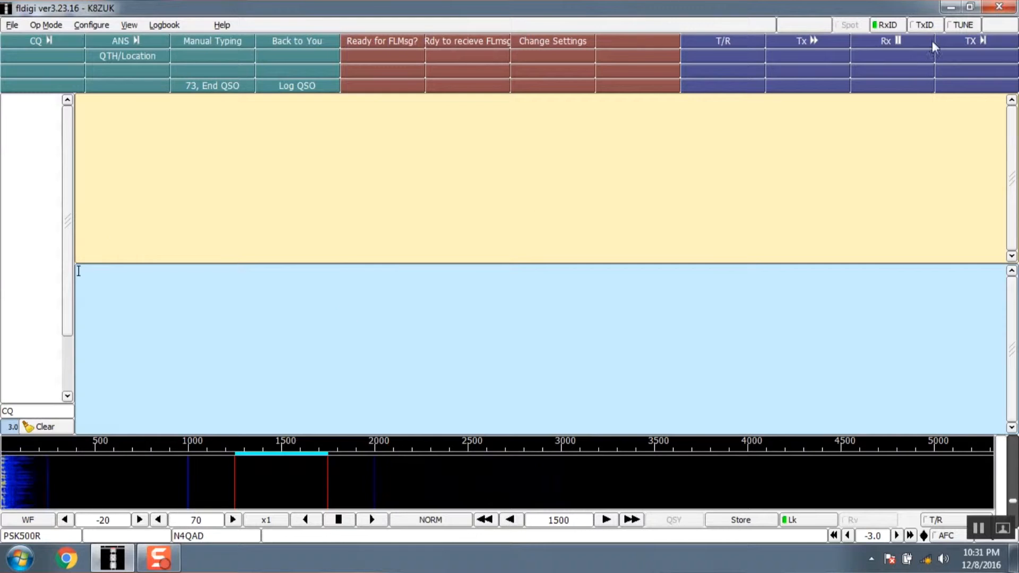
left_click(950, 6)
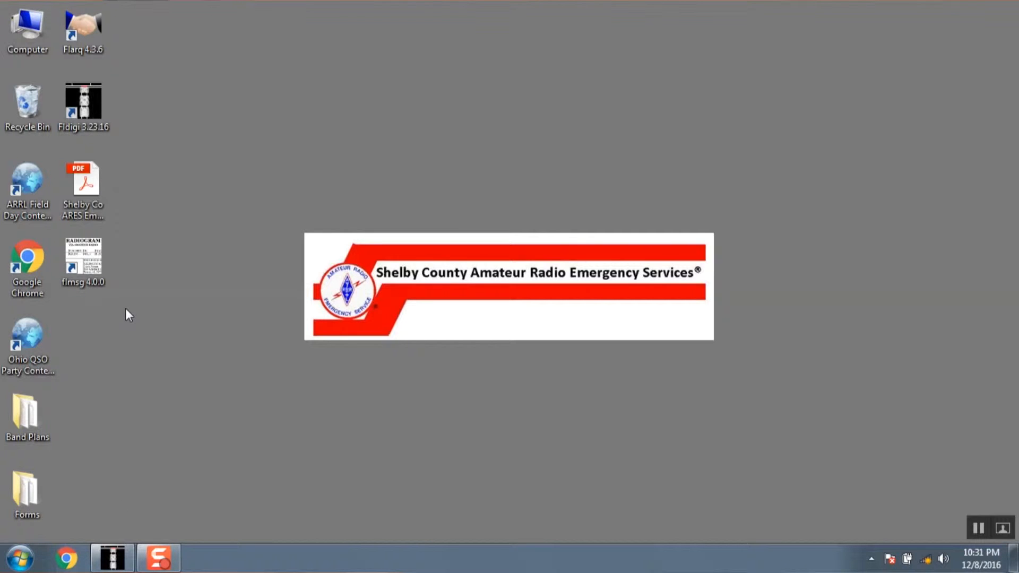
Step: Relaunch flmsg and enter the station's call sign and the operator's full name in the personal configuration data
double_click(90, 270)
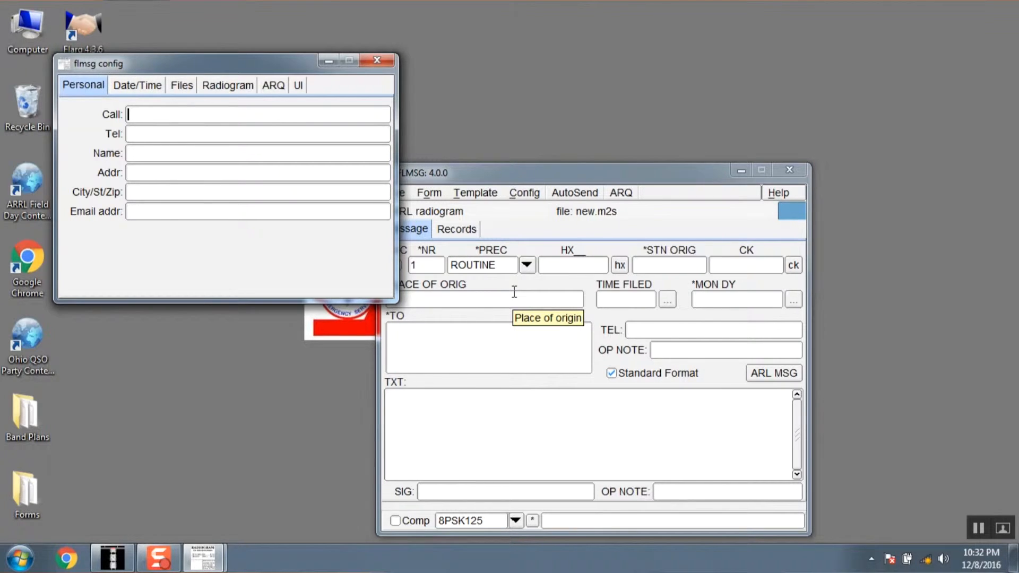
type("K")
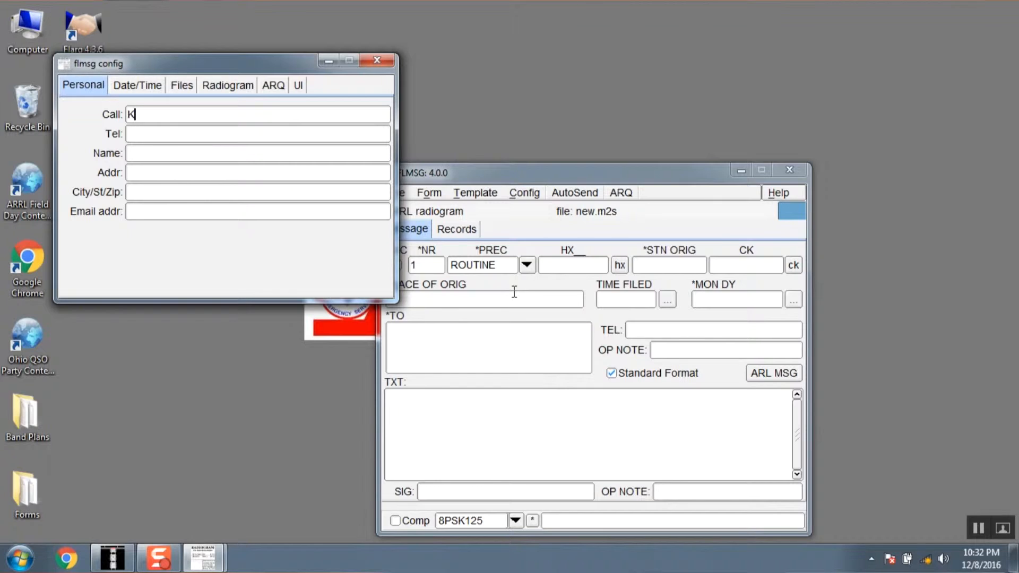
type("8ZUK")
key("Tab")
key("Tab")
key("Tab")
key("shift+Tab")
type("nICK")
key("BackSpace")
key("BackSpace")
key("BackSpace")
key("BackSpace")
type("Nick Zircher")
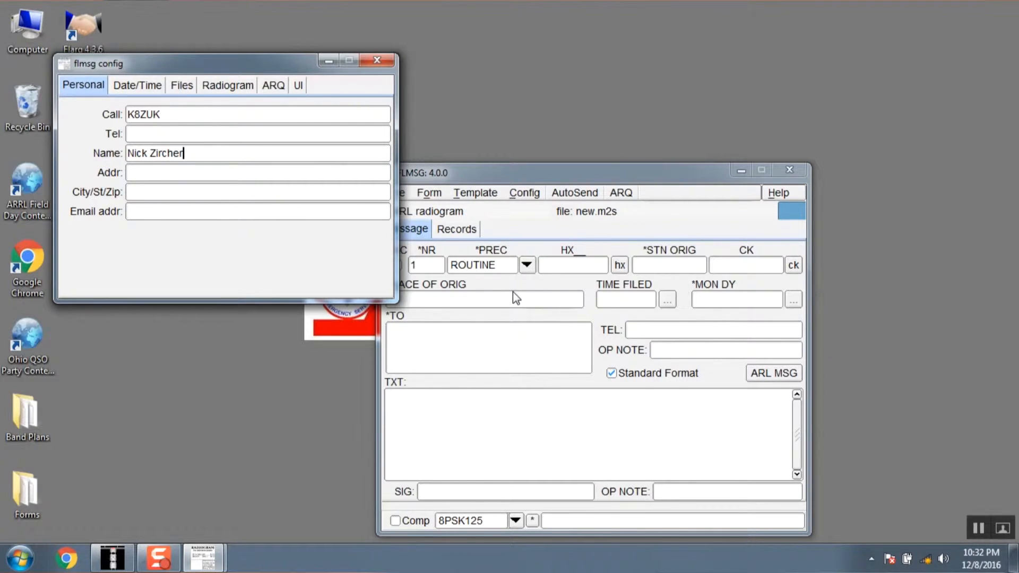
Step: Review the date/time, files and radiogram settings in the flmsg configuration
left_click(130, 85)
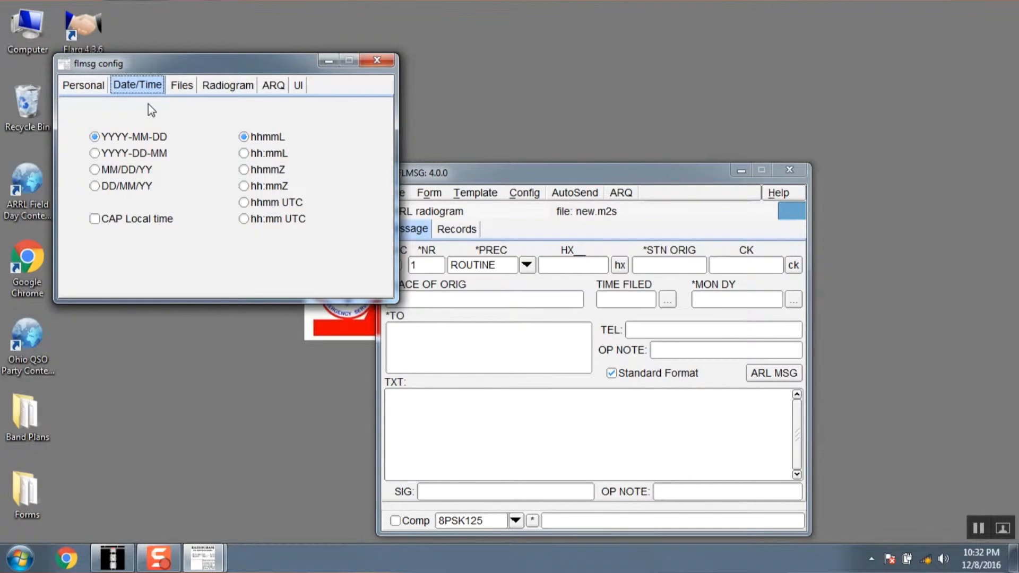
left_click(186, 88)
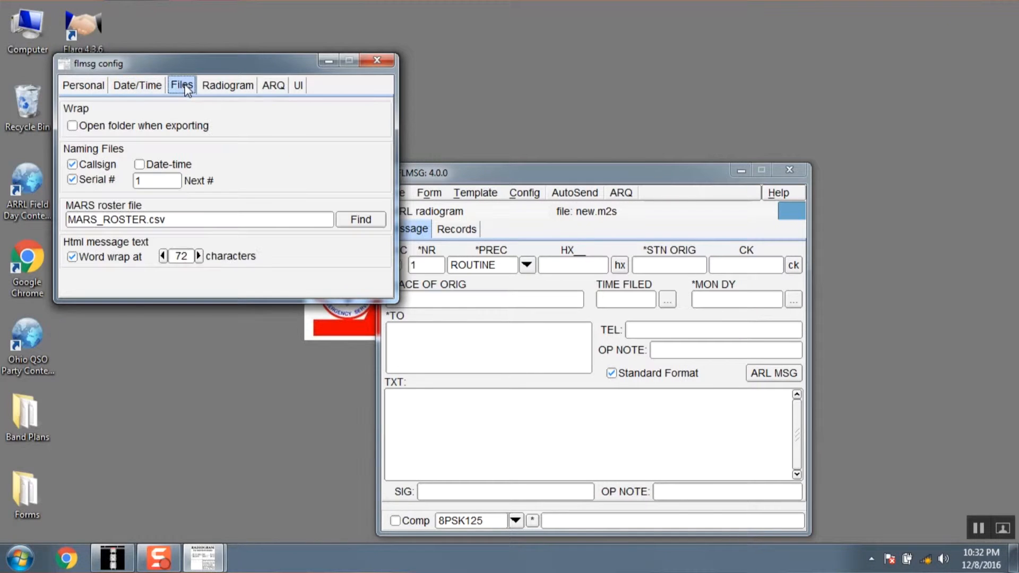
left_click(213, 86)
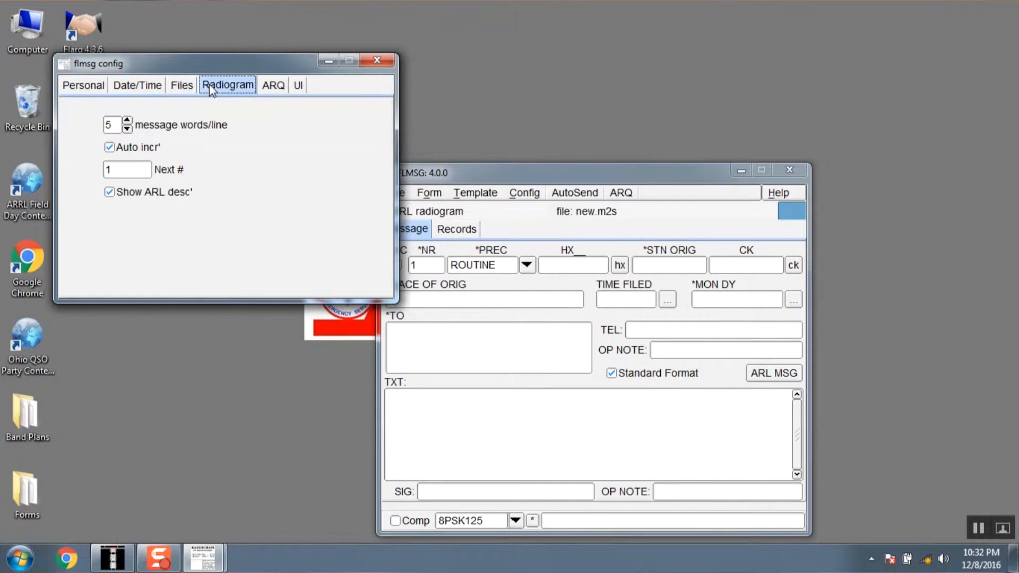
Step: Review the ARQ and user interface settings in the flmsg configuration and close the configuration window
left_click(273, 86)
left_click(300, 85)
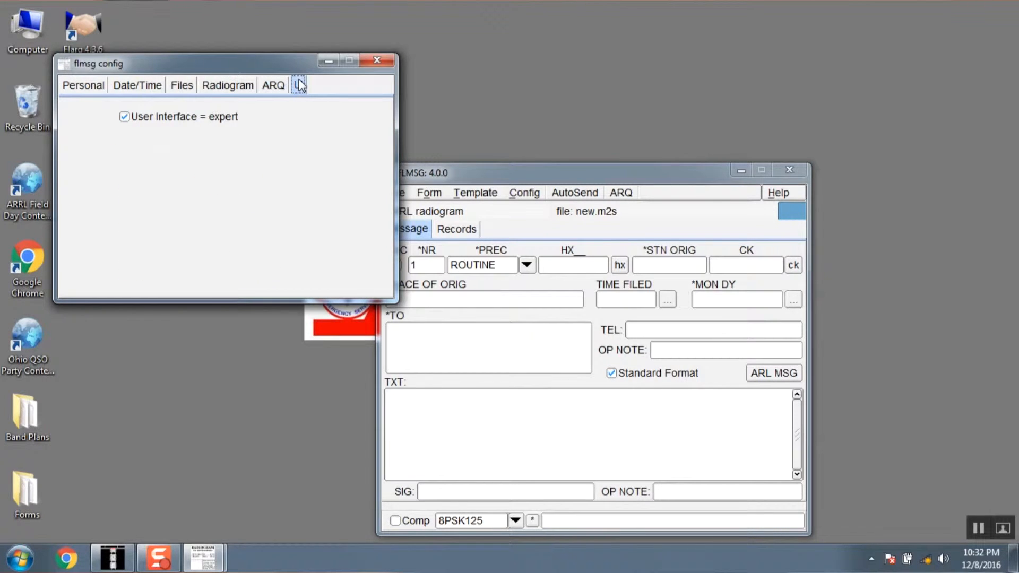
left_click(376, 61)
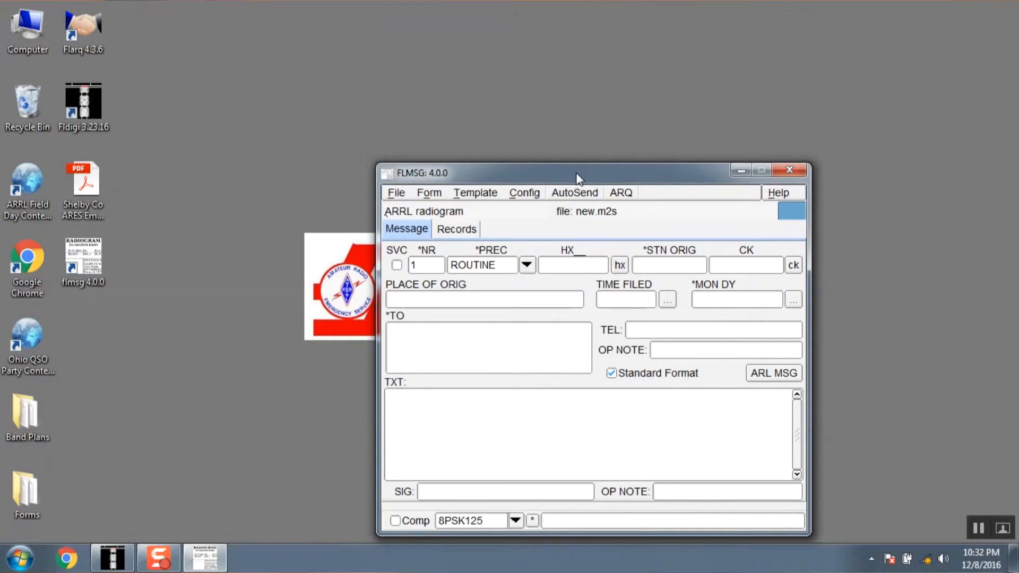
Step: Reposition the flmsg window and bring up fldigi behind it, keeping flmsg in front
left_click_drag(577, 171, 475, 65)
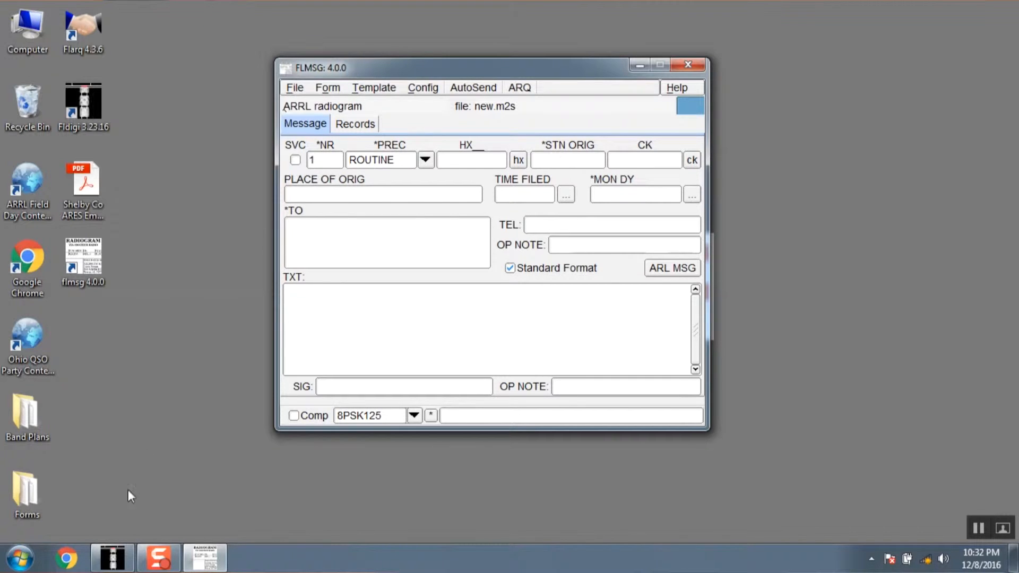
left_click(113, 555)
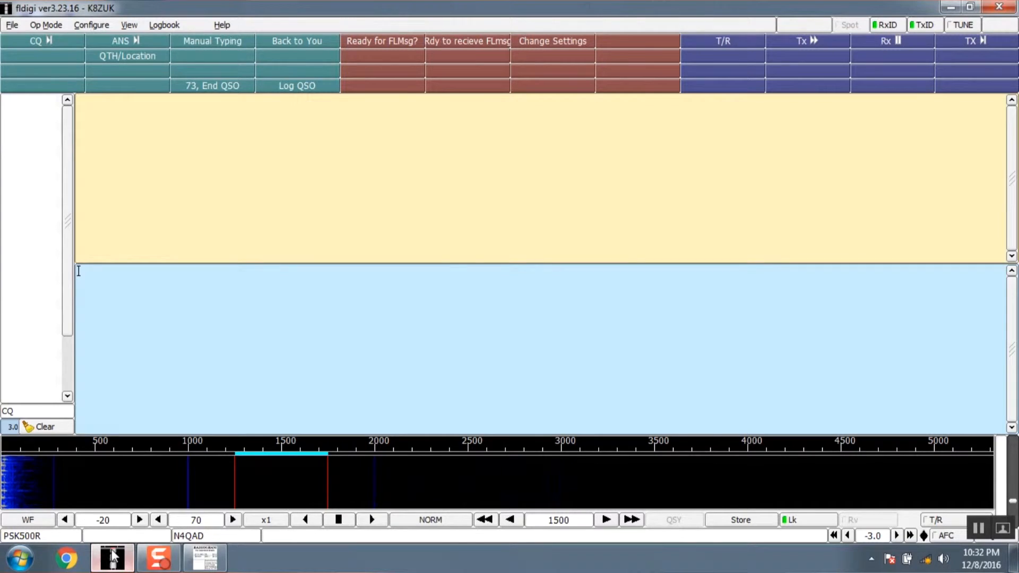
left_click(204, 558)
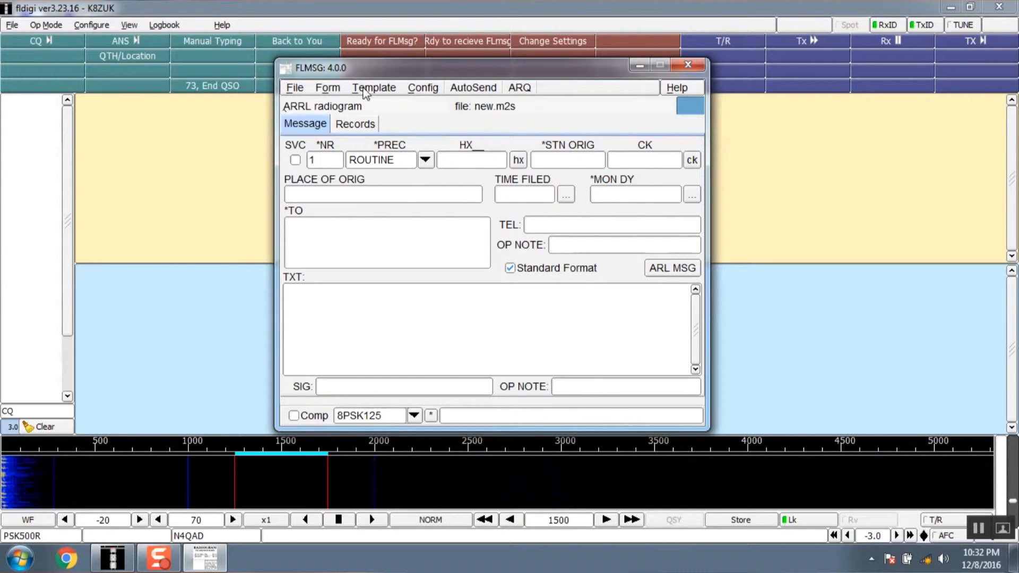
Step: Look through the available form types, load the Radiogram form and review its message and records pages
left_click(331, 88)
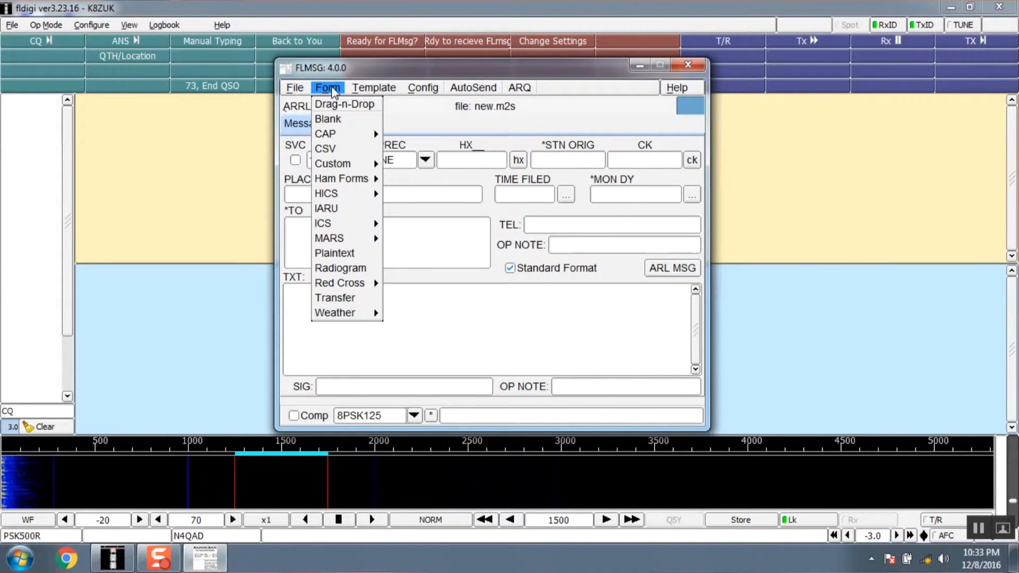
mouse_move(342, 134)
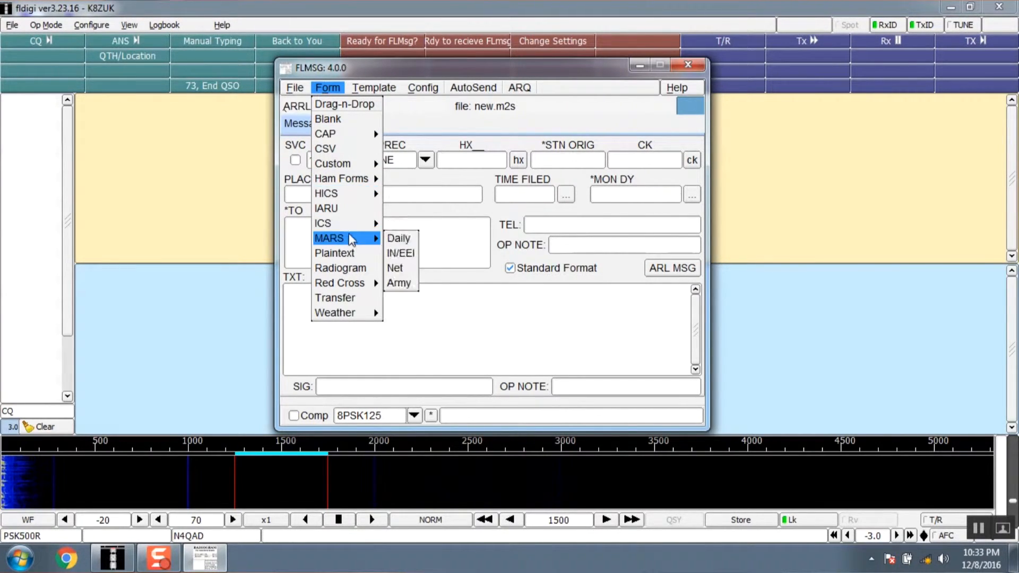
mouse_move(351, 225)
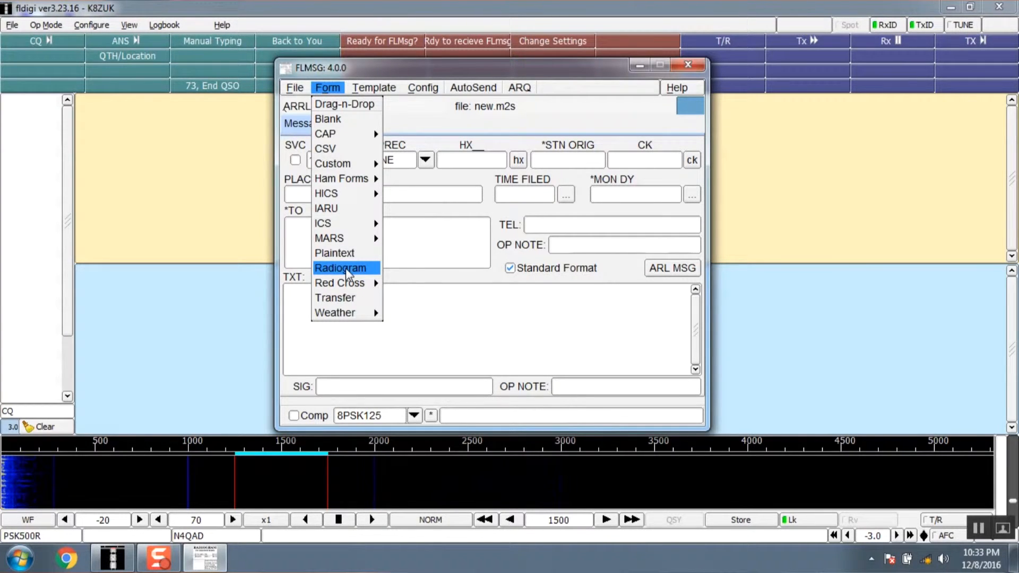
mouse_move(346, 287)
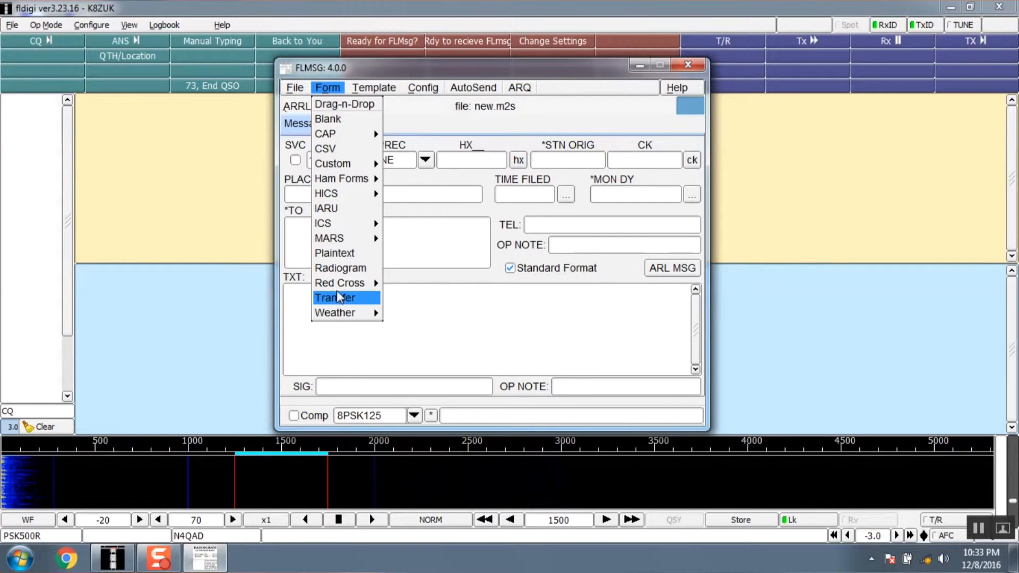
left_click(353, 270)
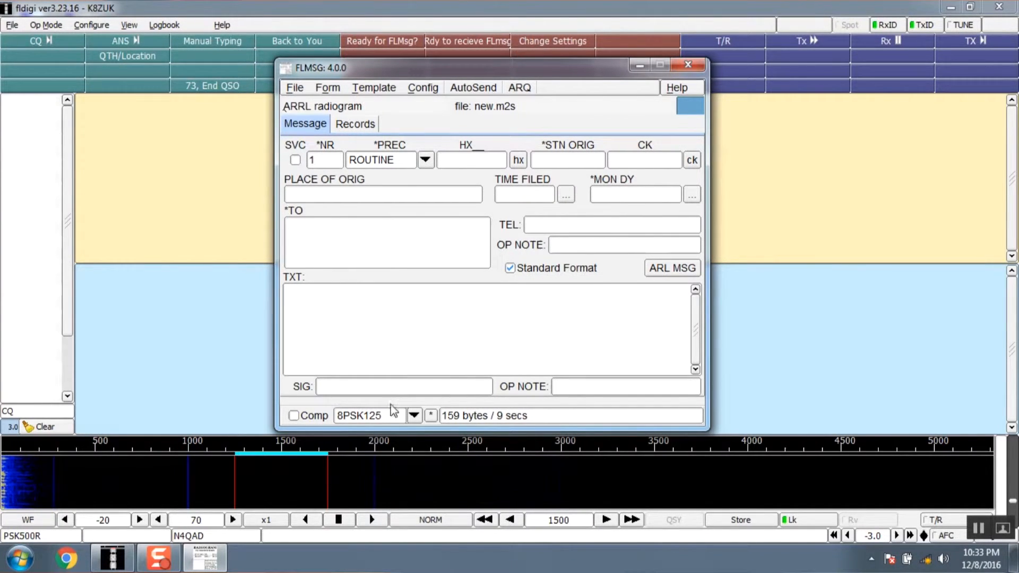
left_click(359, 125)
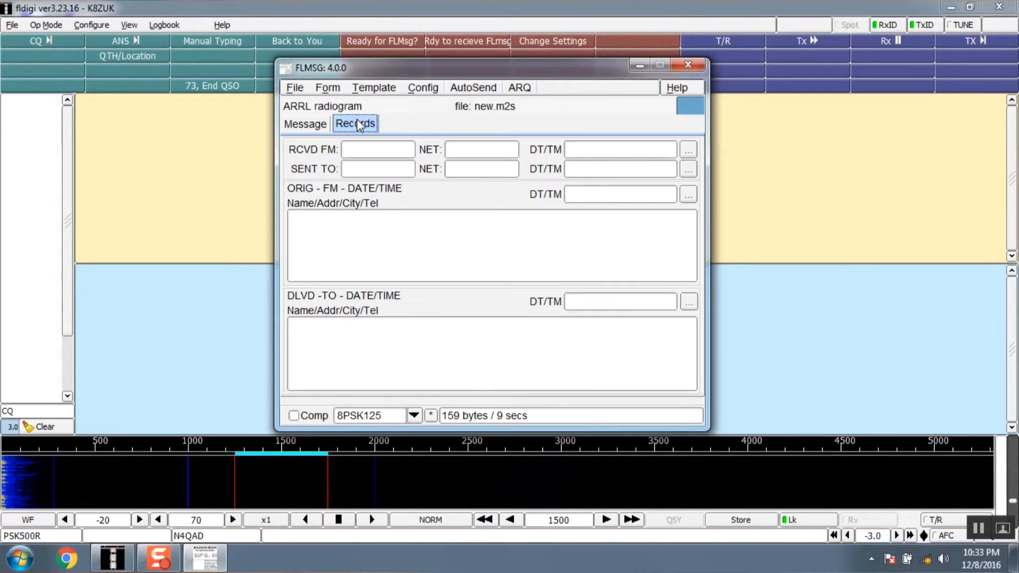
left_click(307, 126)
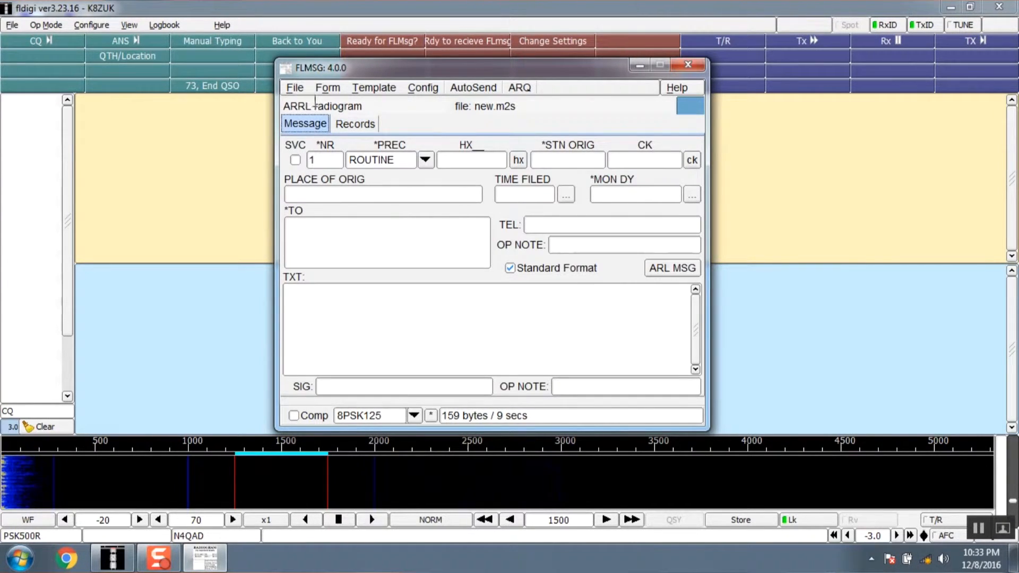
Step: Load the ICS213 form and review its originator and responder pages
left_click(327, 88)
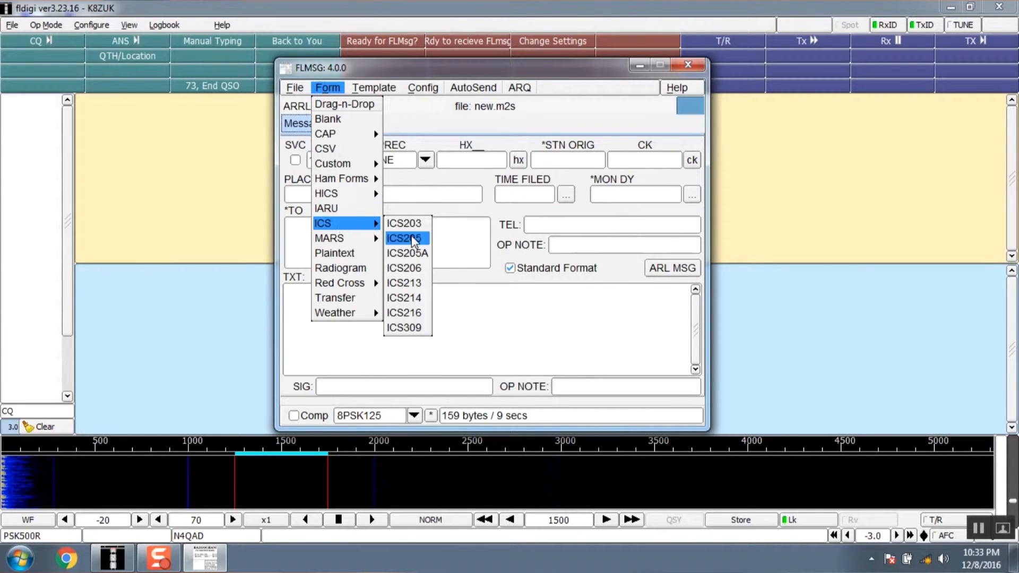
left_click(412, 284)
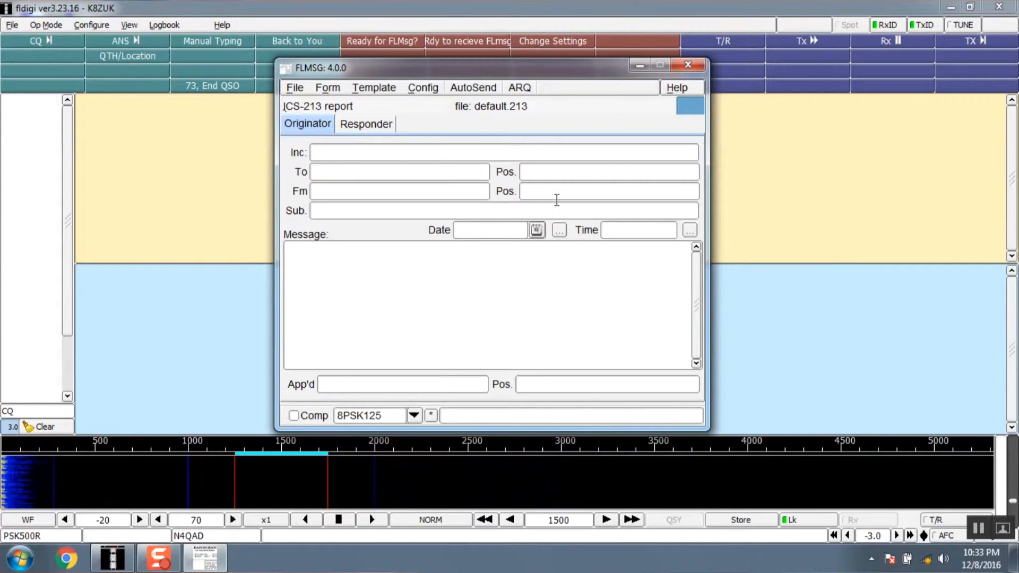
left_click(369, 124)
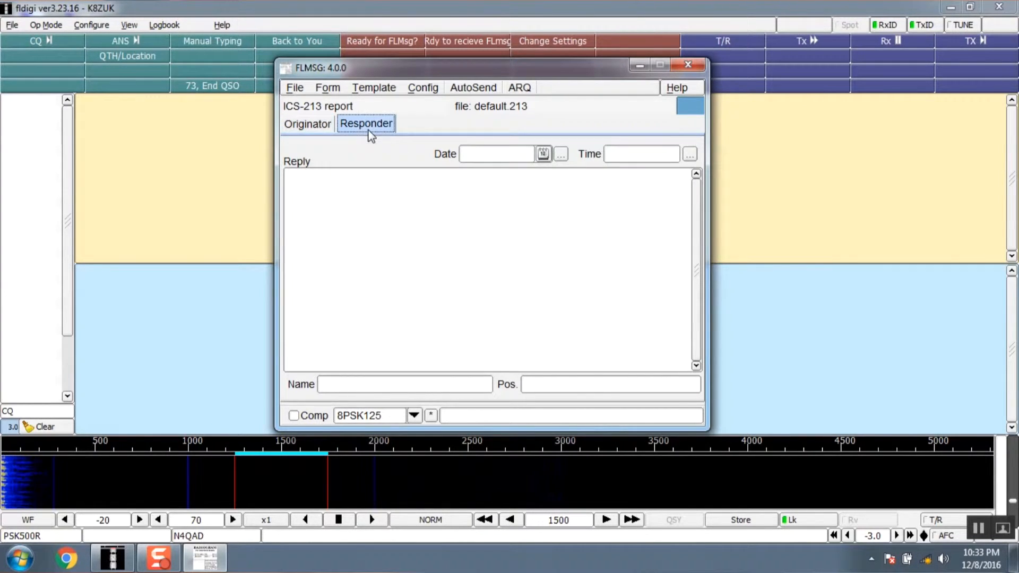
left_click(311, 125)
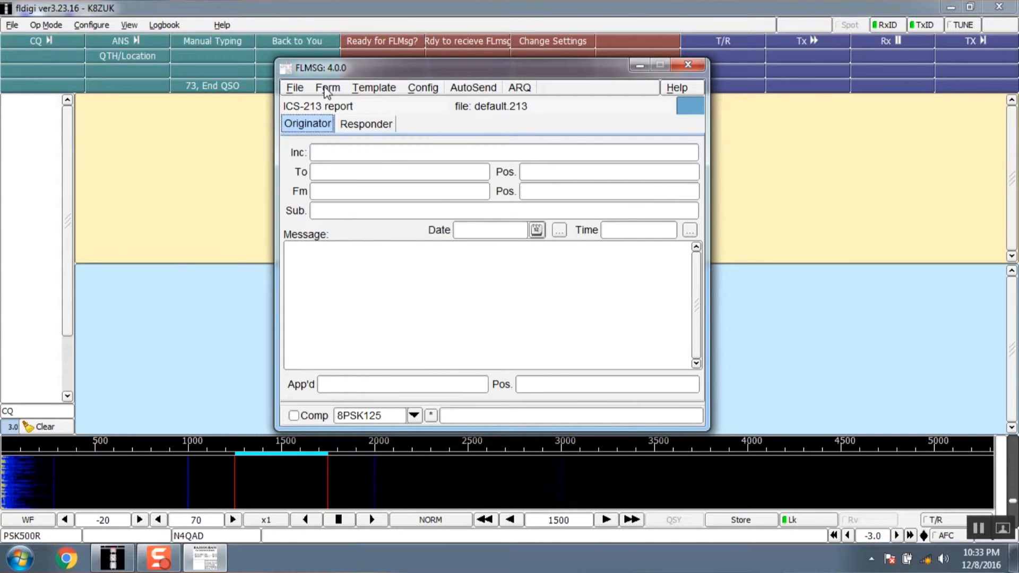
Step: Load the custom SCARES Radiogram form and open it for editing in the web browser
left_click(328, 88)
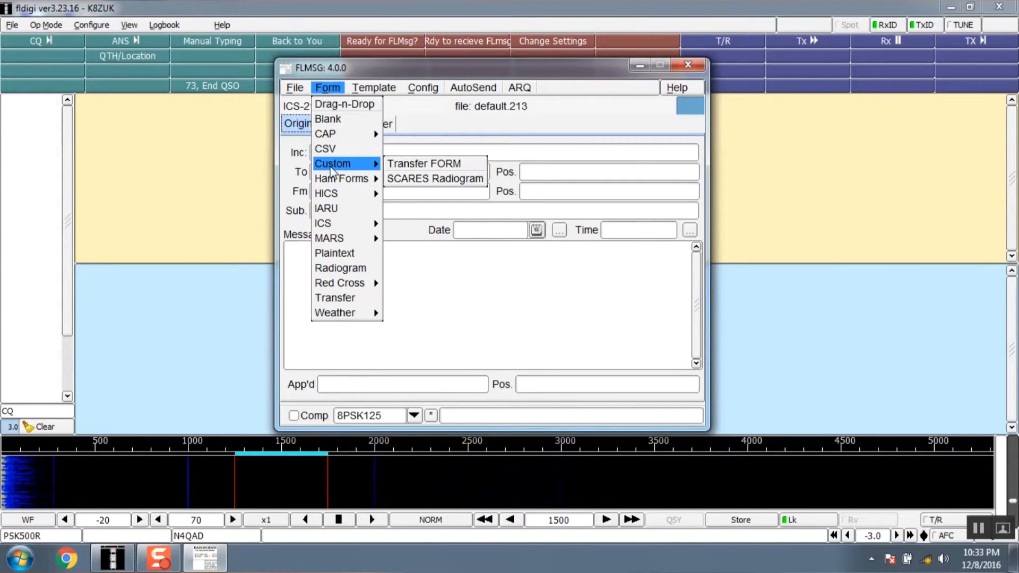
mouse_move(350, 179)
left_click(435, 179)
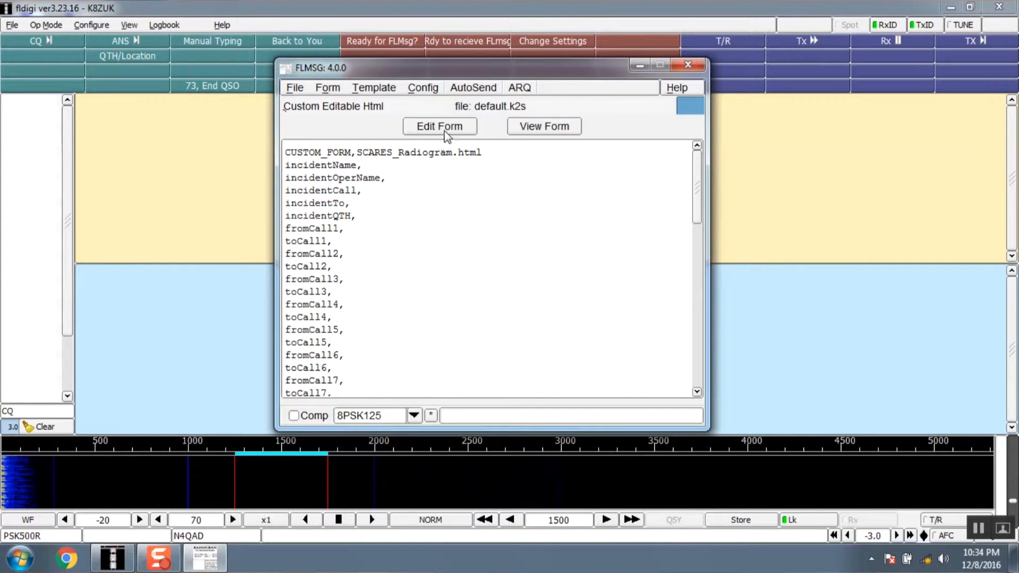
left_click(328, 88)
mouse_move(330, 165)
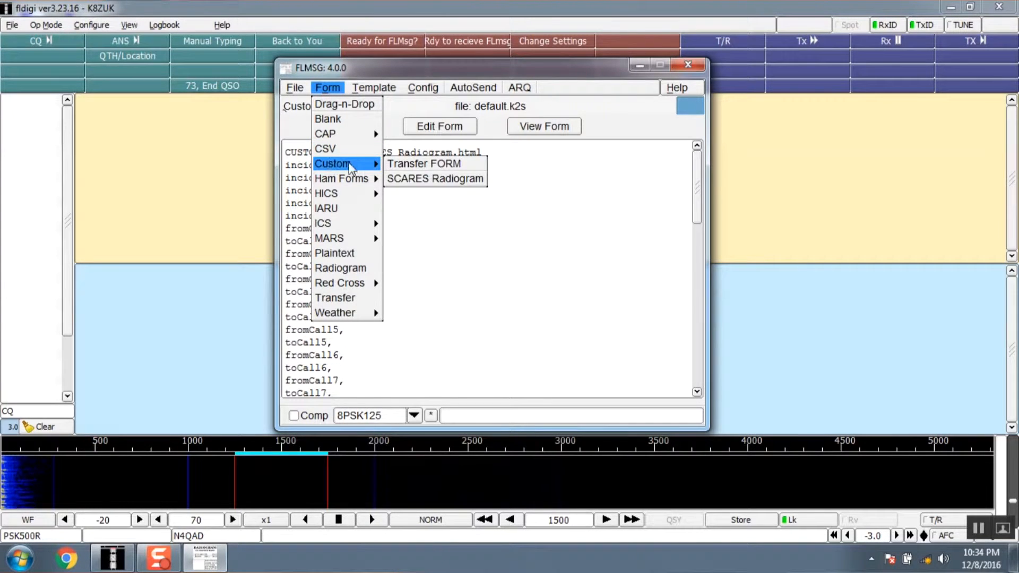
left_click(420, 180)
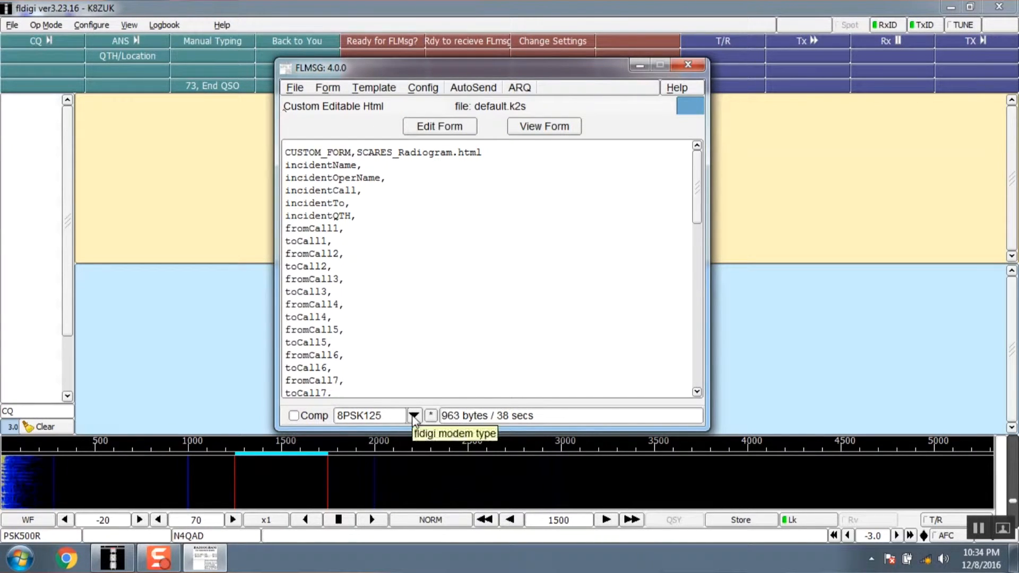
left_click(435, 130)
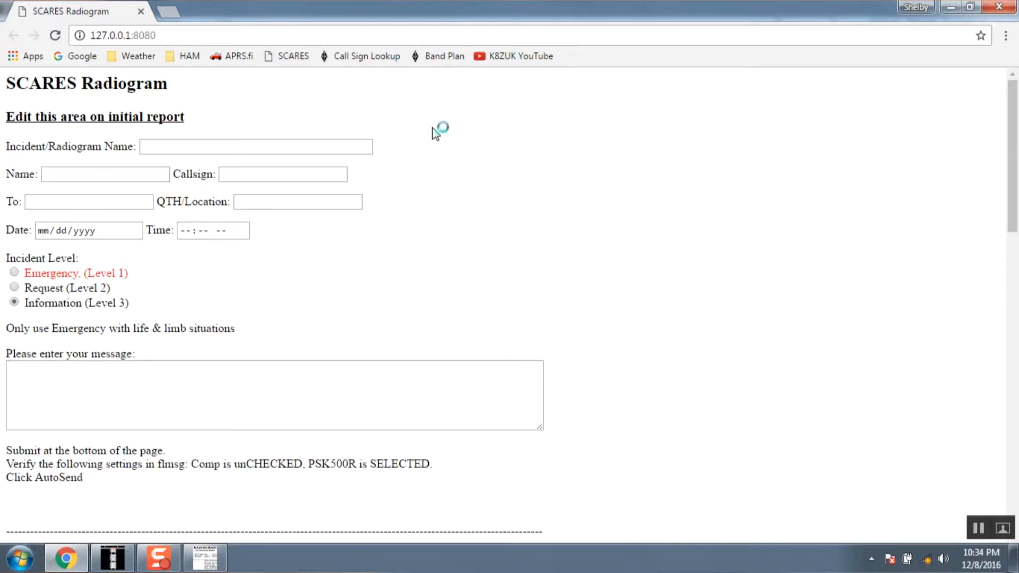
Step: Enter "Houston PD requires support" as the incident/radiogram name
left_click(252, 145)
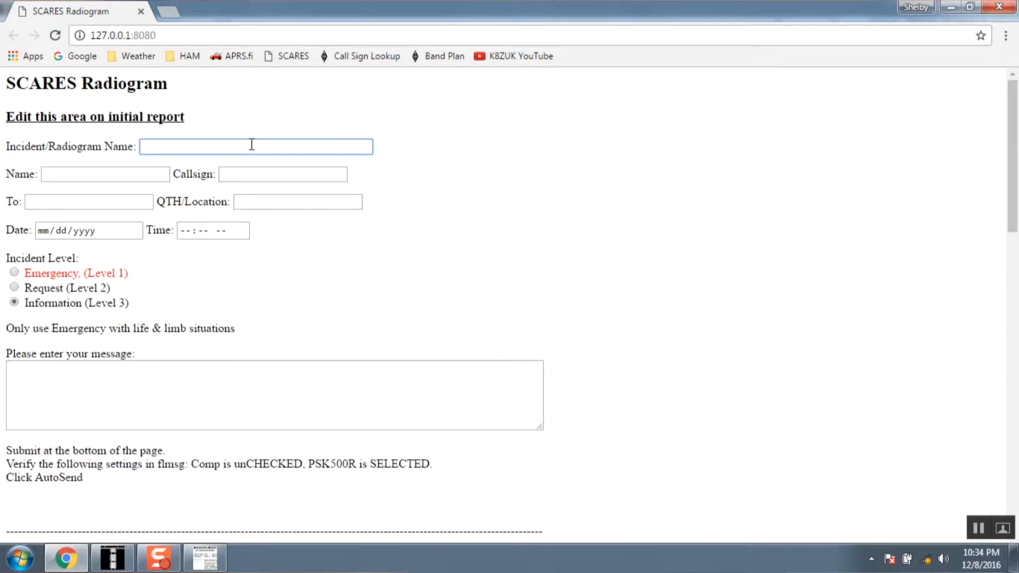
type("Houston PD require")
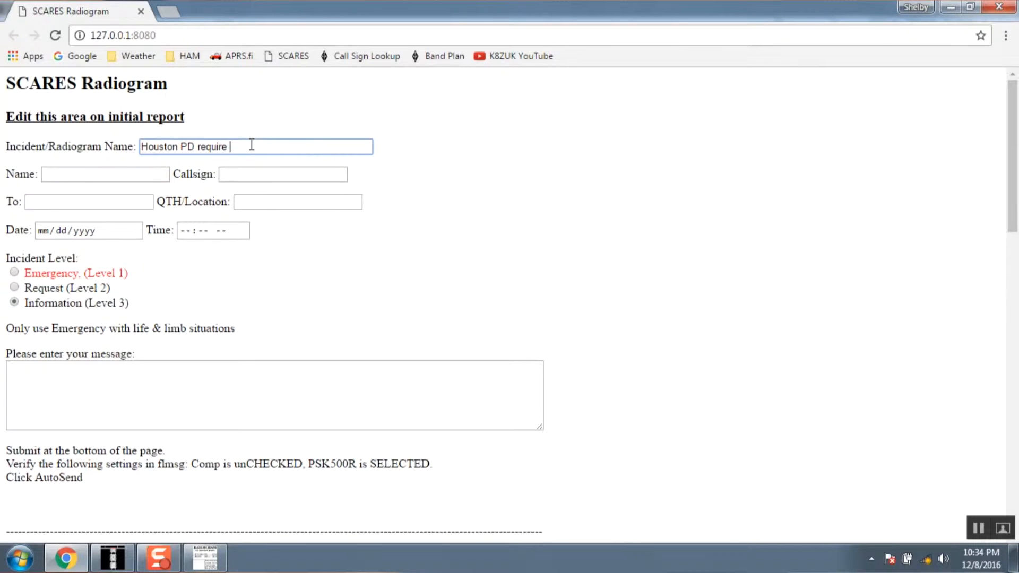
type("s supp")
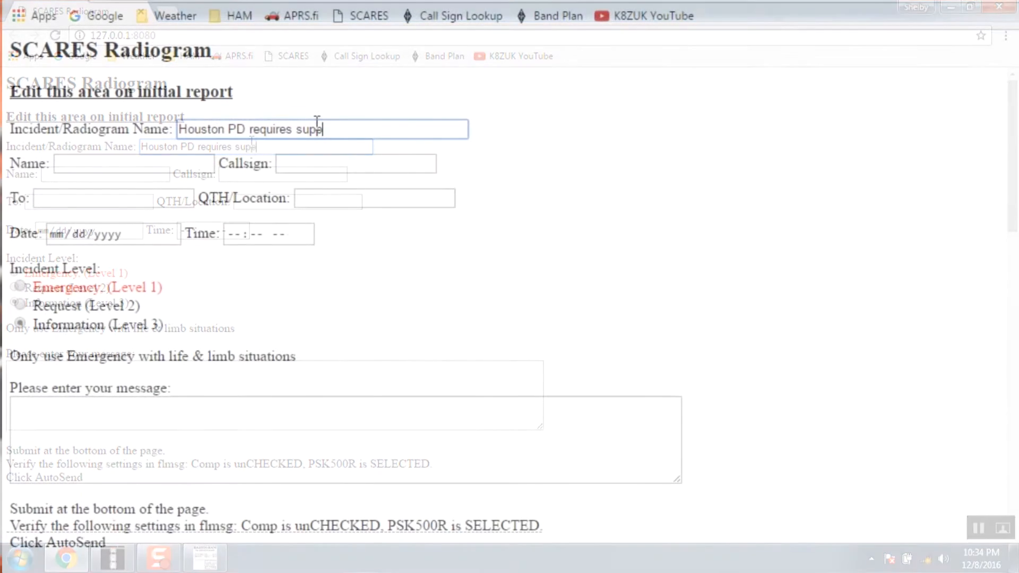
type("ort")
key("Tab")
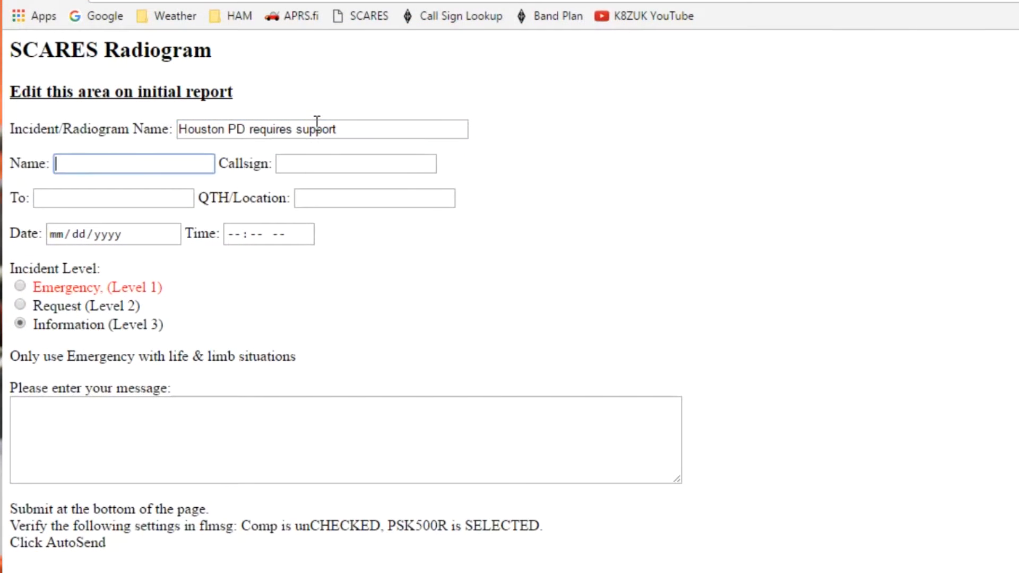
Step: Fill in the sender's full name and the sender's own call sign on the SCARES Radiogram
type("Nick Zircher")
key("Tab")
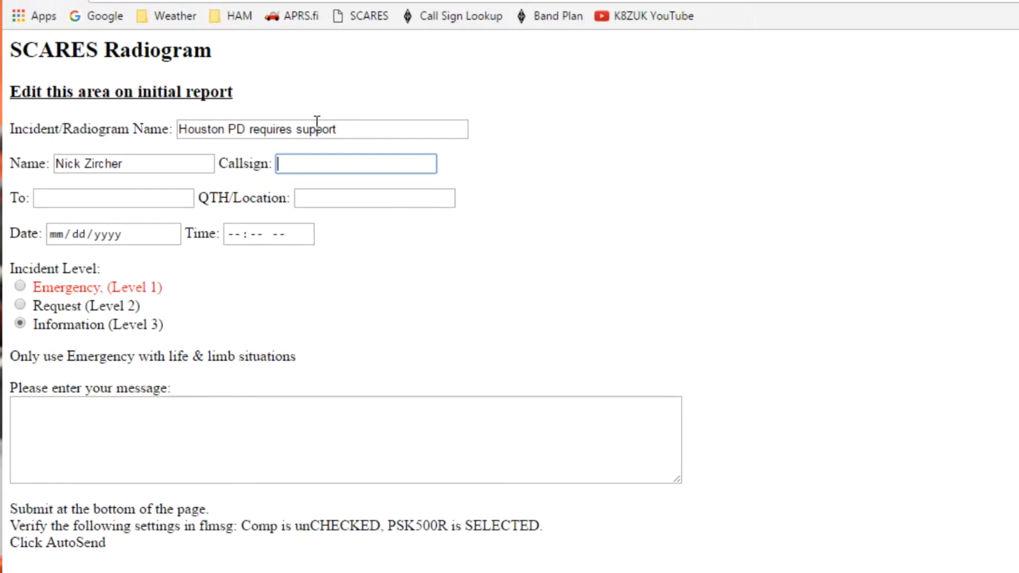
type("N4QAD")
key("BackSpace")
key("BackSpace")
key("BackSpace")
key("BackSpace")
key("BackSpace")
type("K8ZUK")
key("Tab")
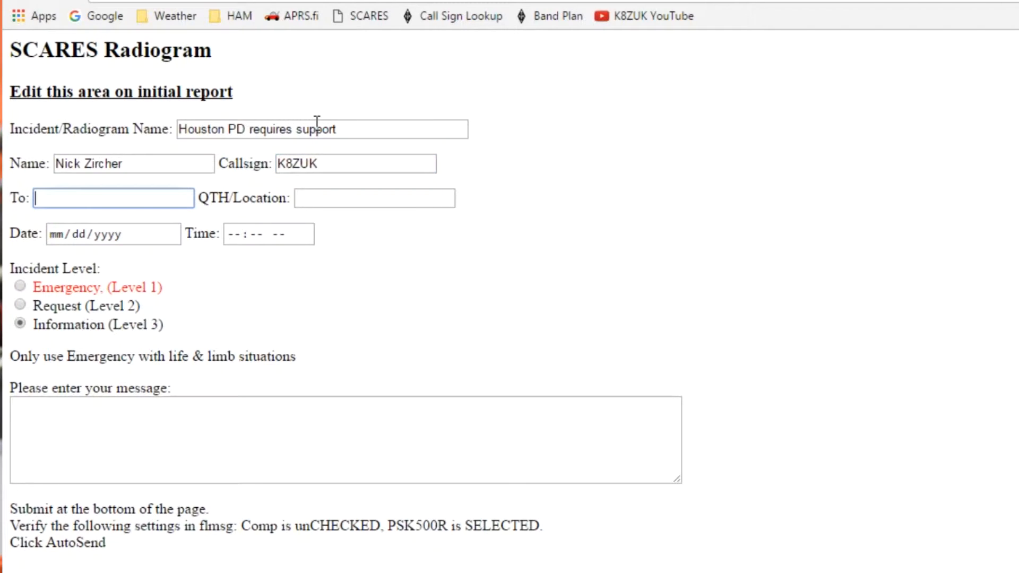
Step: Address the radiogram to the receiving station's call sign and set the QTH/location to "Houston,OH"
type("N4QAD")
key("Tab")
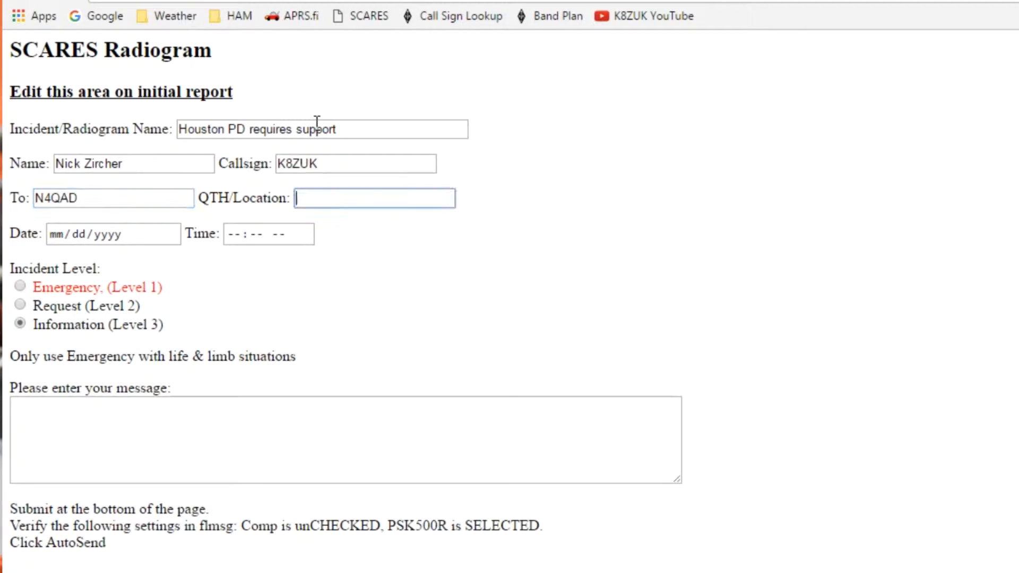
type("Houston,OH")
key("Tab")
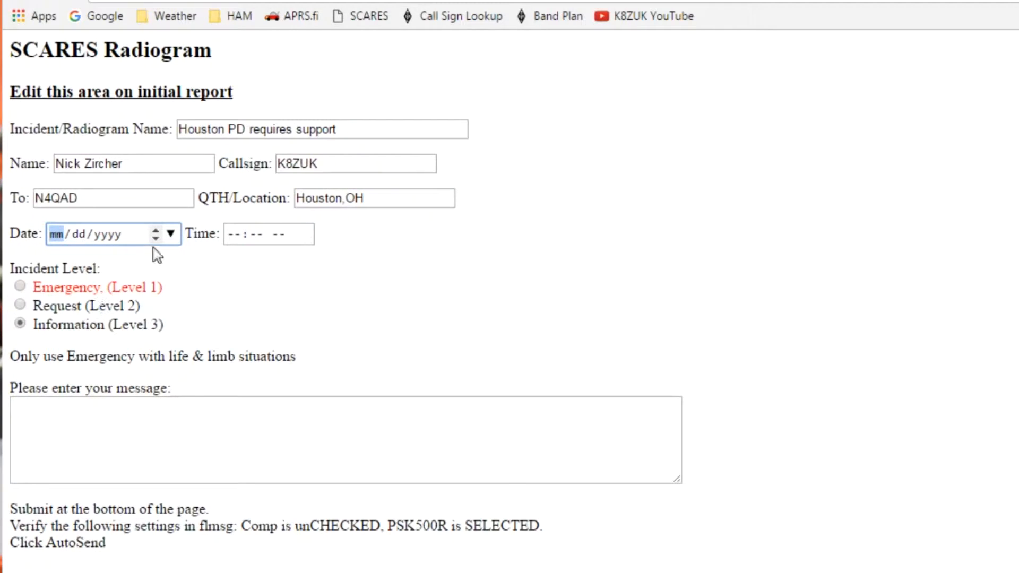
Step: Set the radiogram's date to today, 12/08/2016, and its time to 10:35 PM
left_click(170, 233)
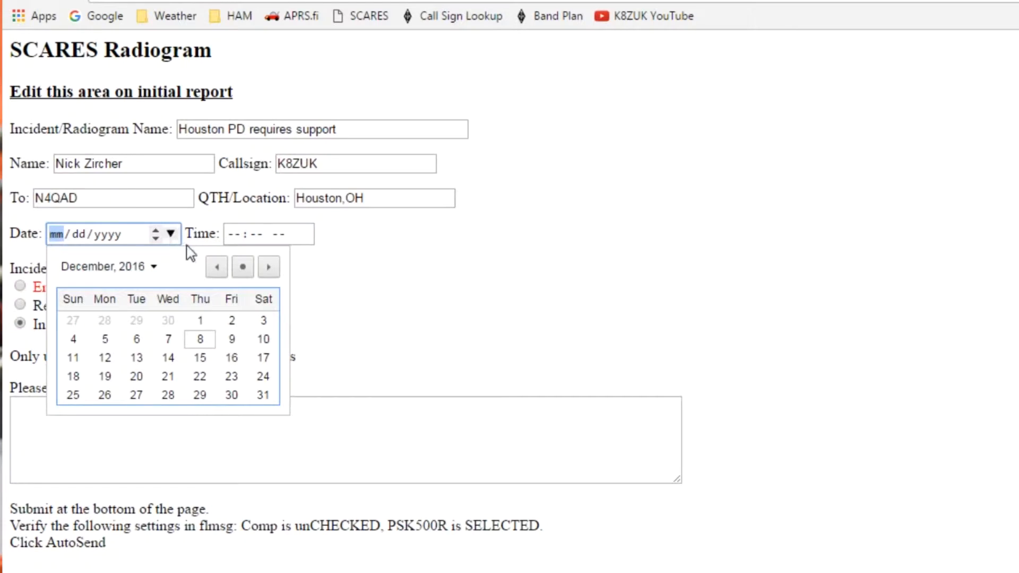
left_click(244, 267)
left_click(233, 235)
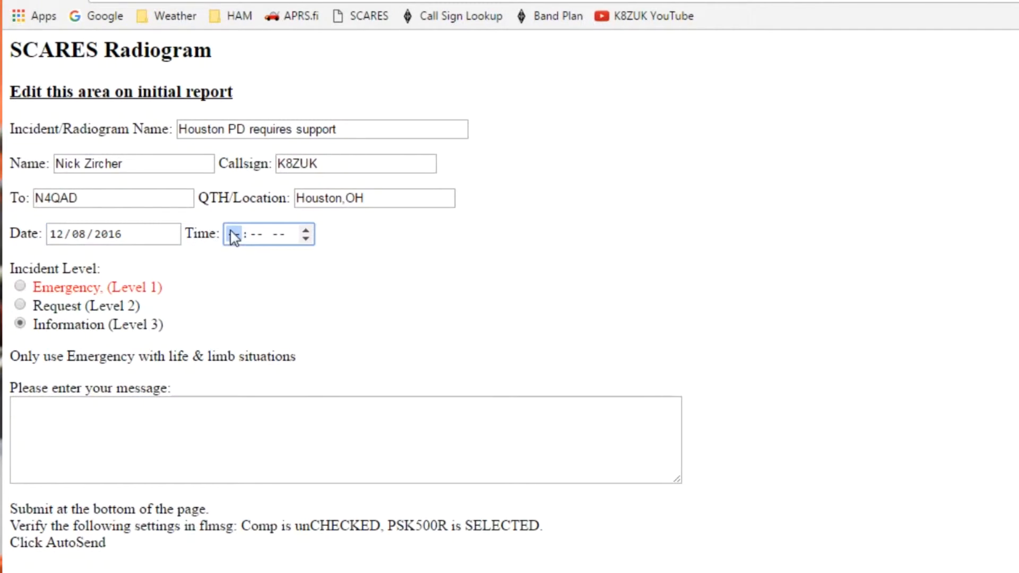
type("1035p")
key("Tab")
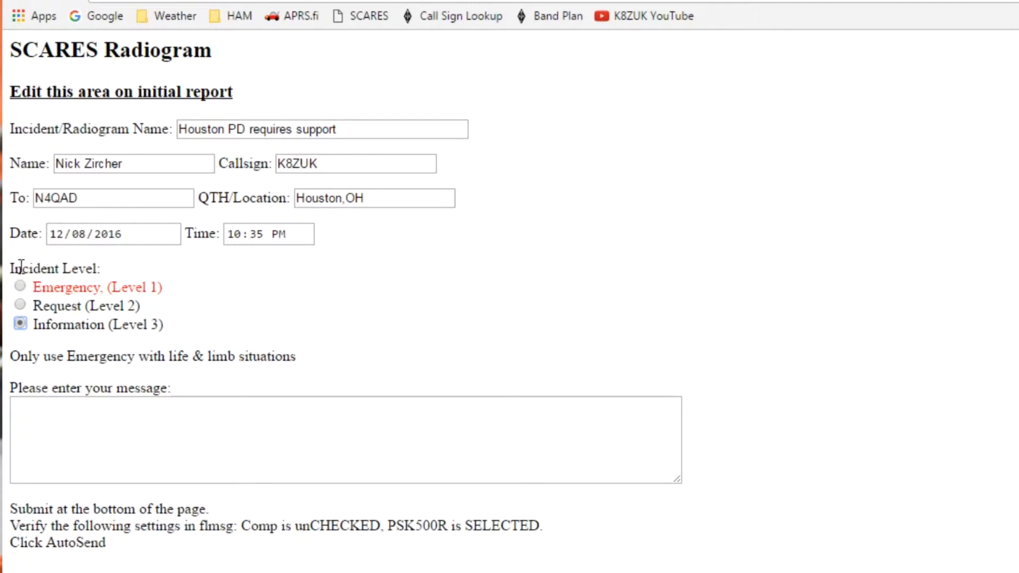
Step: Set the incident level to Request (Level 2) and enter the message "Houston PD request support from Sidney PD. This is a training video message. Please disregard."
left_click(20, 306)
left_click(121, 447)
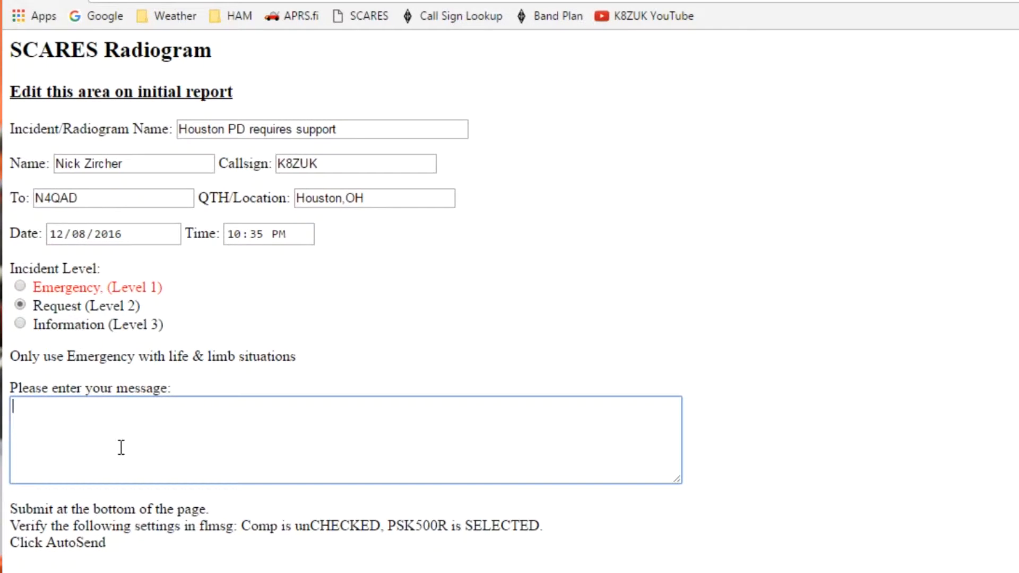
type("Houston PD requestr")
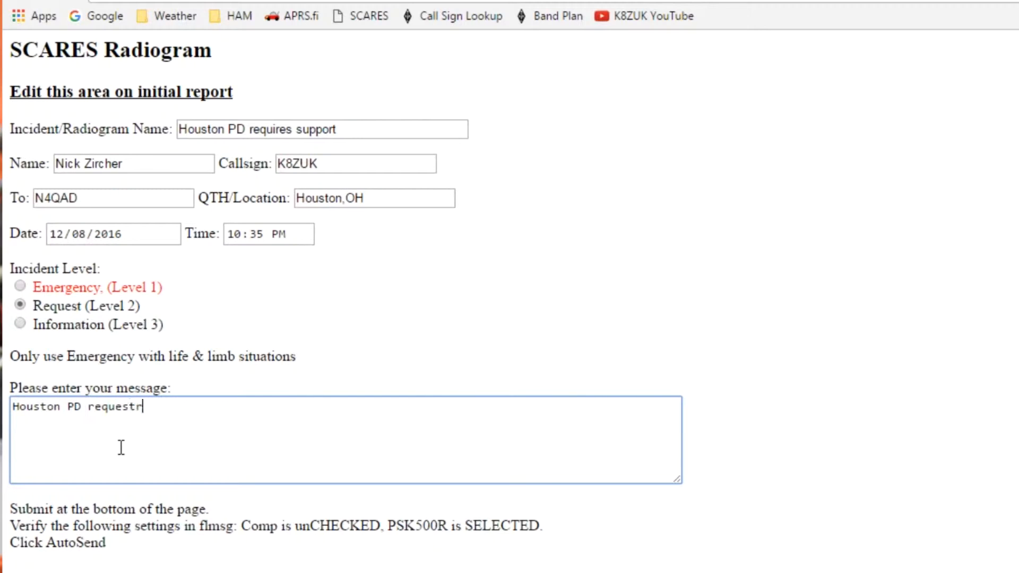
key("BackSpace")
key("BackSpace")
type("support from Sidn")
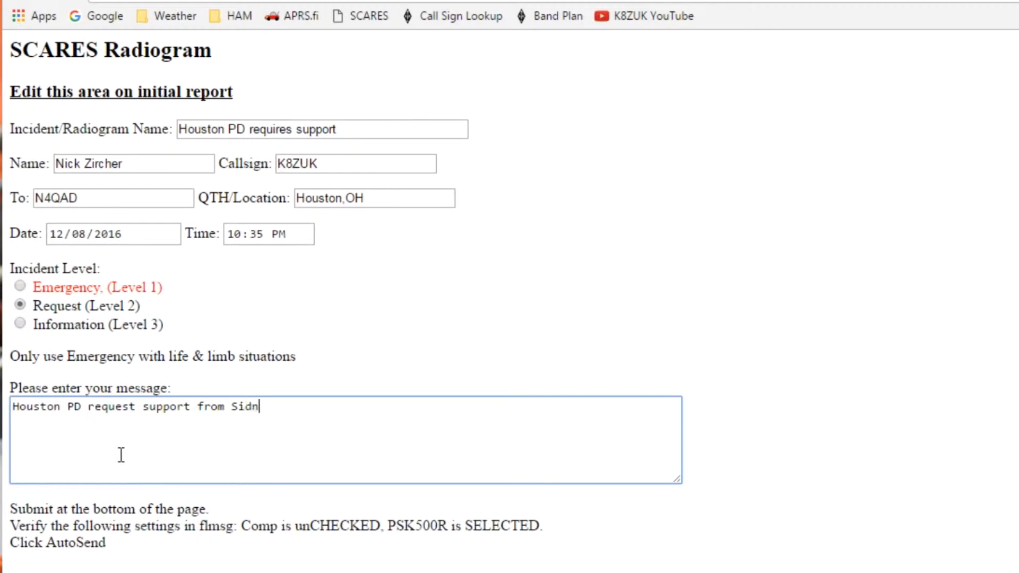
type("ey PD.  This is a train")
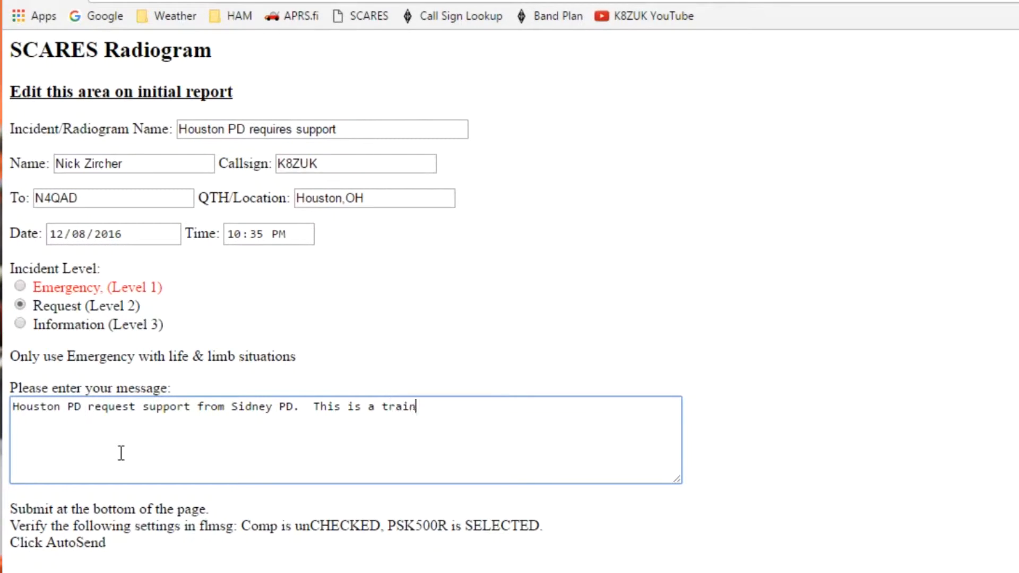
type("ing video.")
type("message.  ")
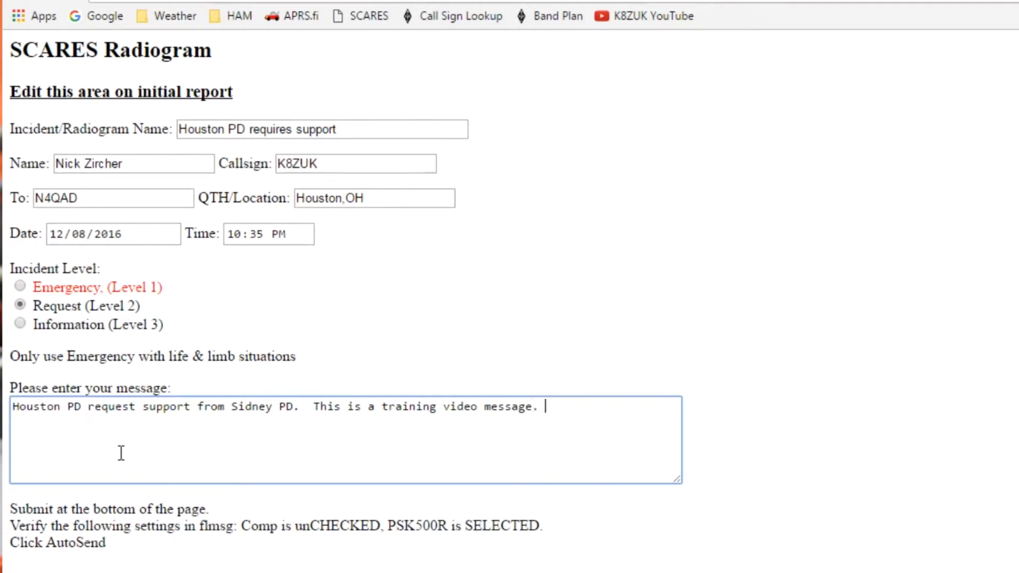
type("Please disre")
type("g")
type("ard")
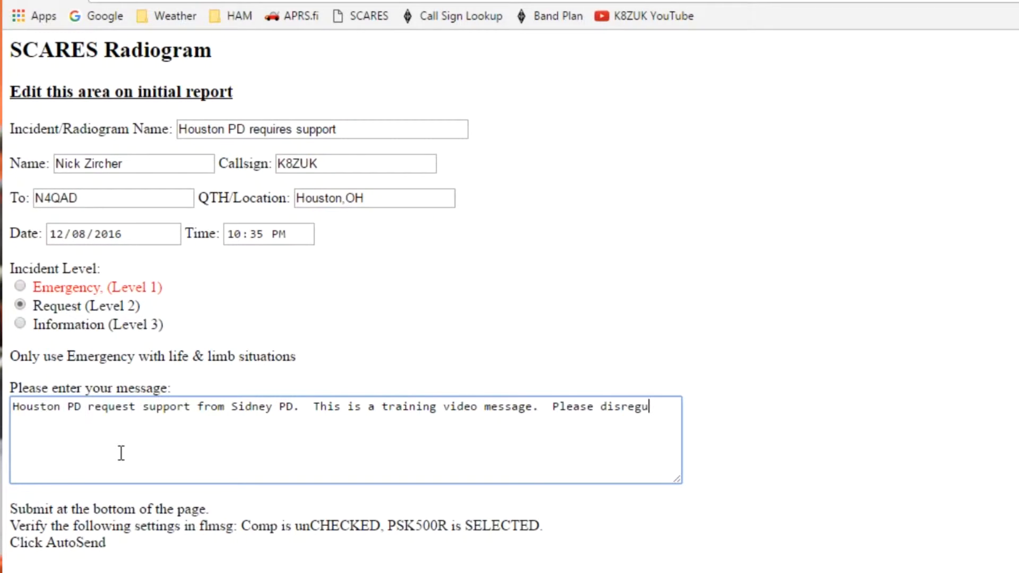
type(".")
Step: Submit the completed SCARES Radiogram form and look through the submitted page down to its end
middle_click(779, 302)
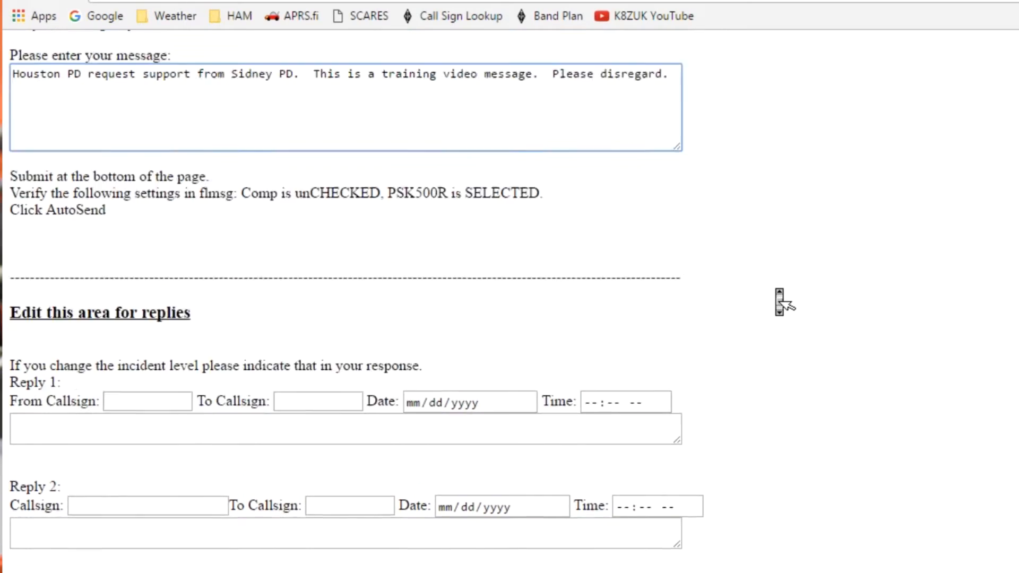
middle_click(780, 298)
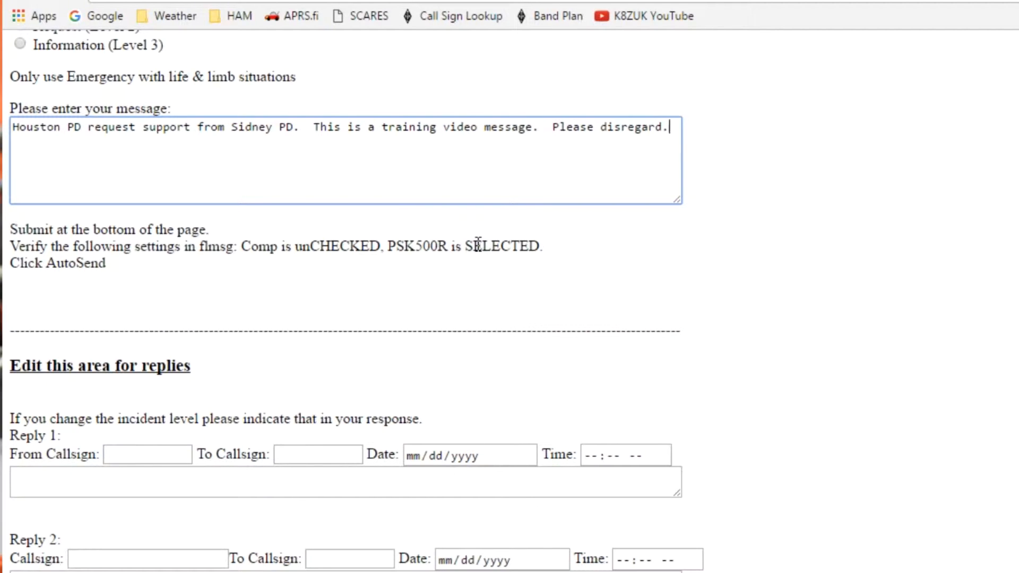
middle_click(880, 216)
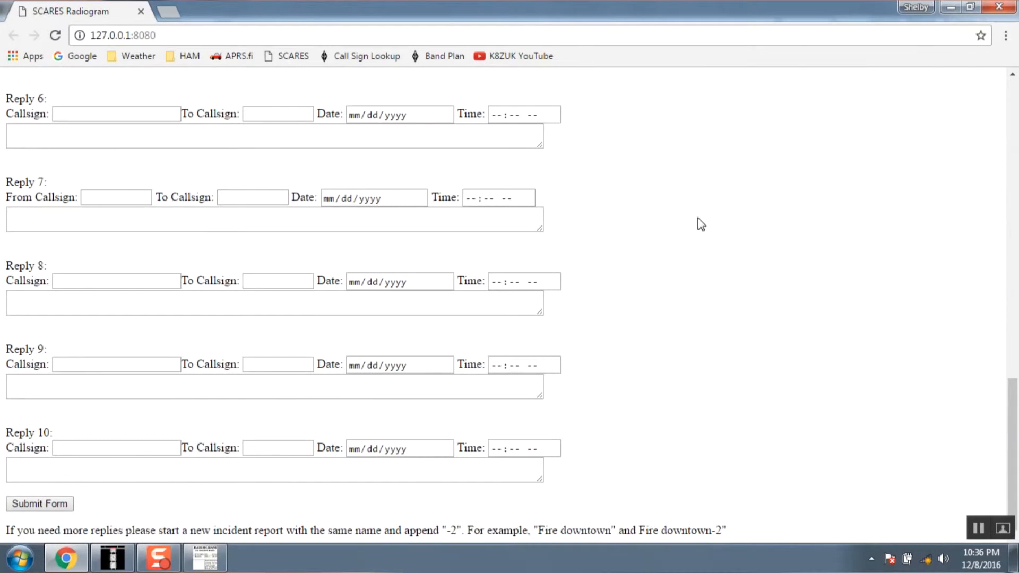
left_click(40, 504)
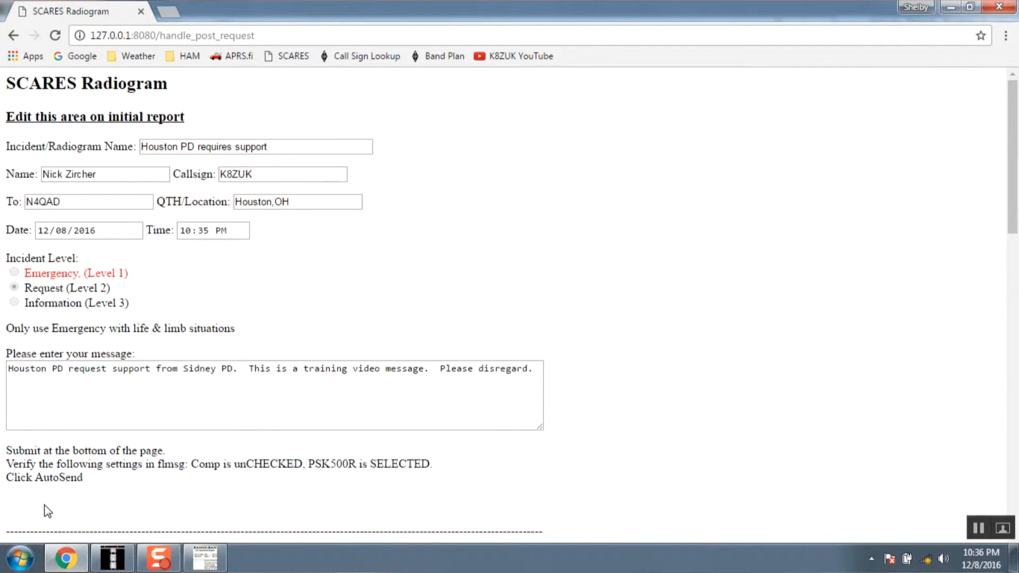
middle_click(619, 183)
middle_click(619, 182)
middle_click(626, 201)
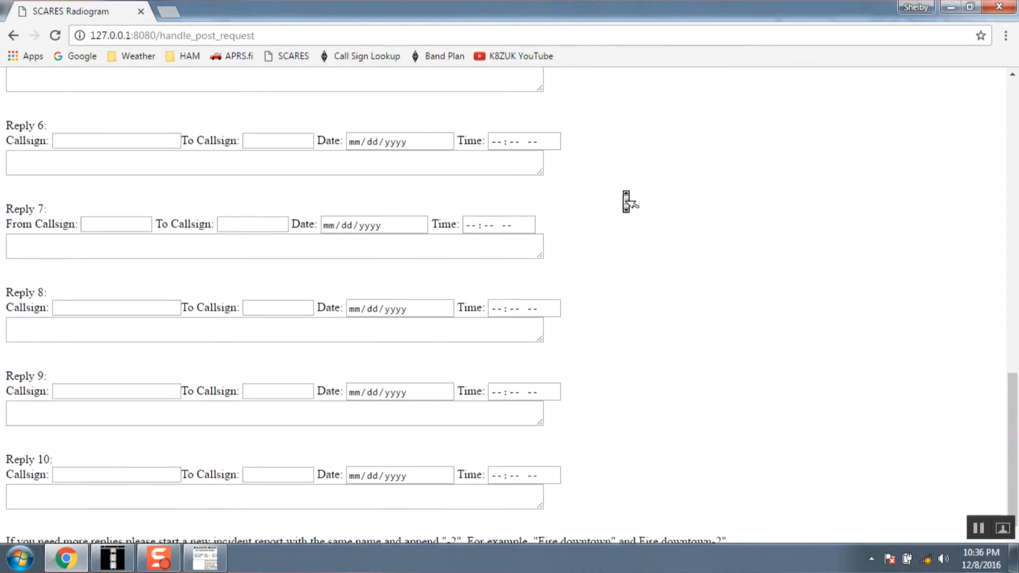
scroll(626, 202, "down", 1)
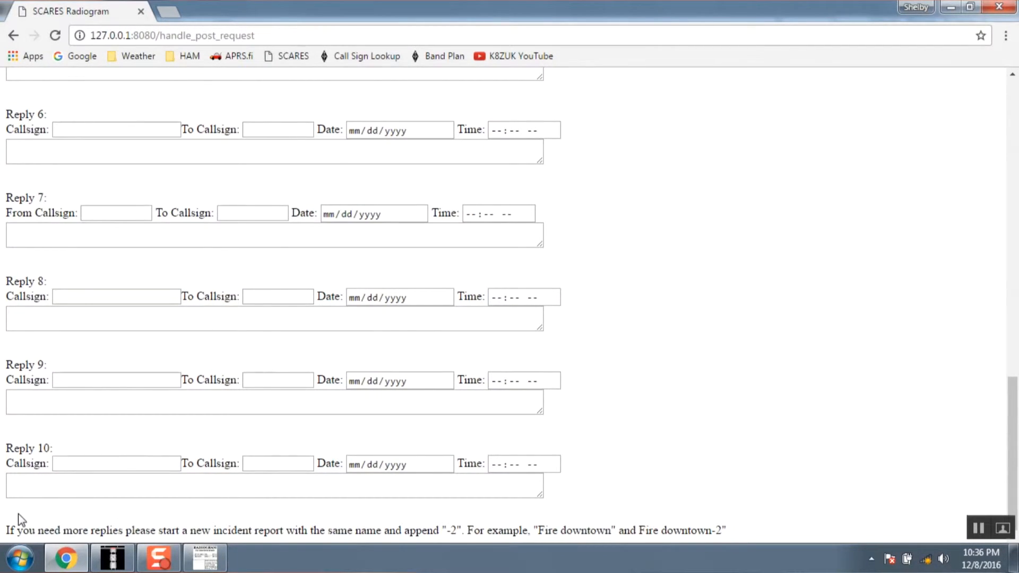
Step: Switch to flmsg and set the radiogram's transmission mode to PSK500R
left_click(205, 566)
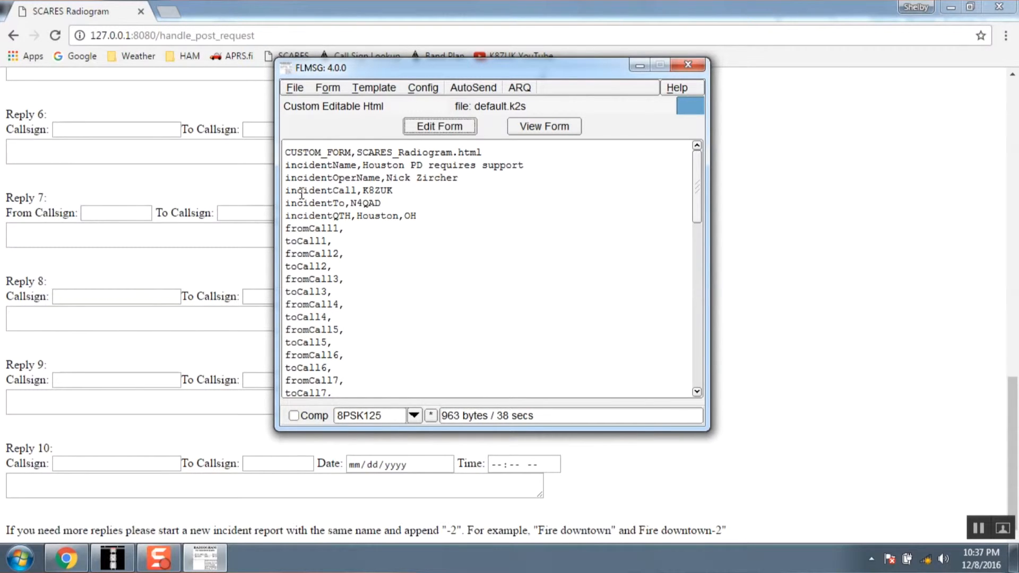
left_click(414, 416)
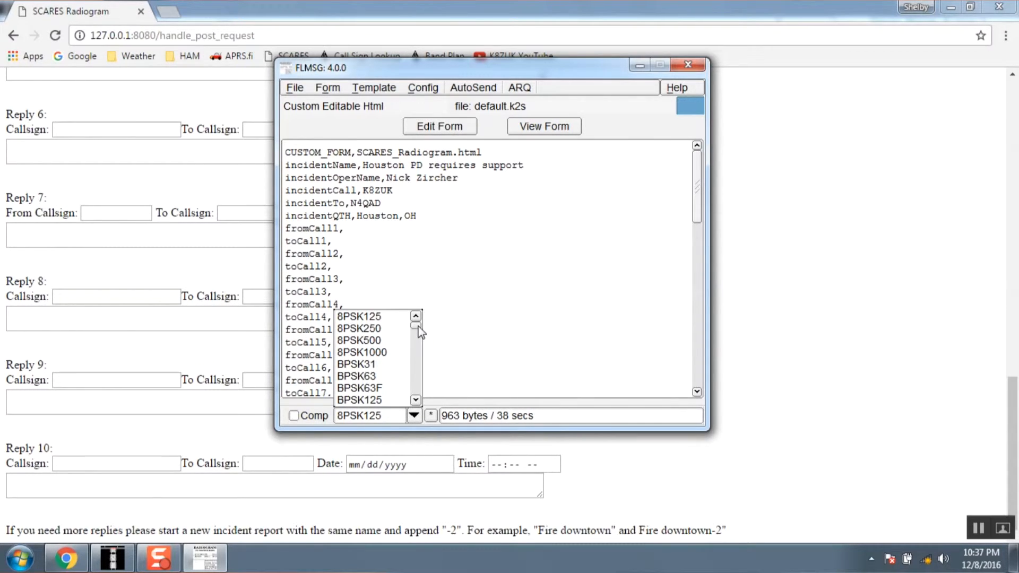
left_click_drag(419, 326, 419, 358)
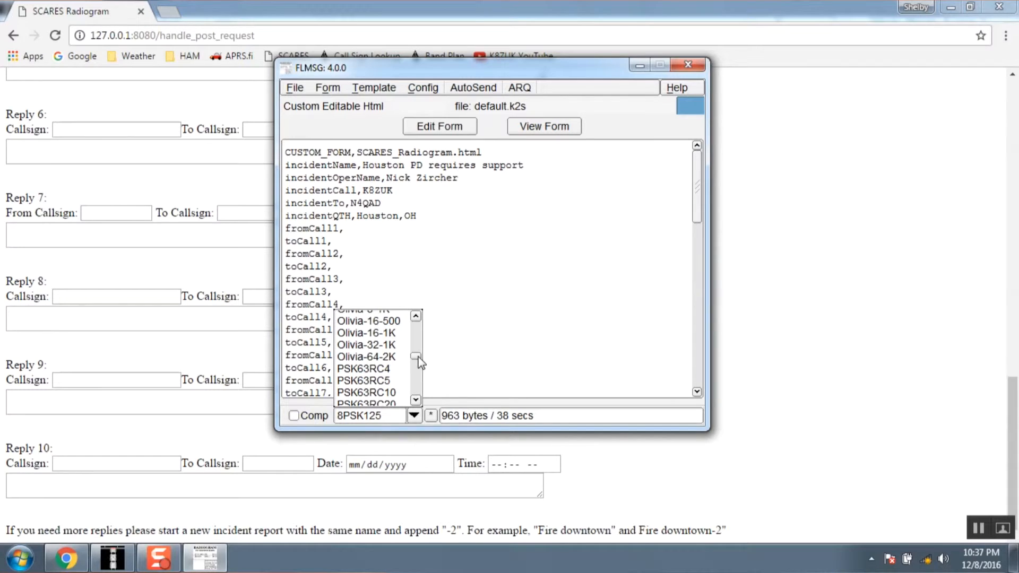
left_click_drag(419, 400, 419, 399)
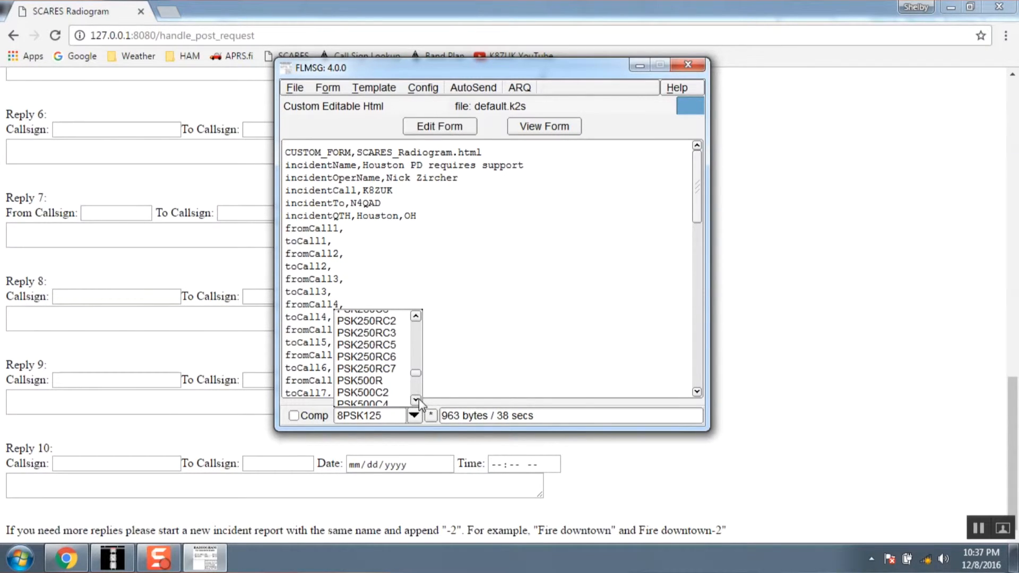
left_click(387, 381)
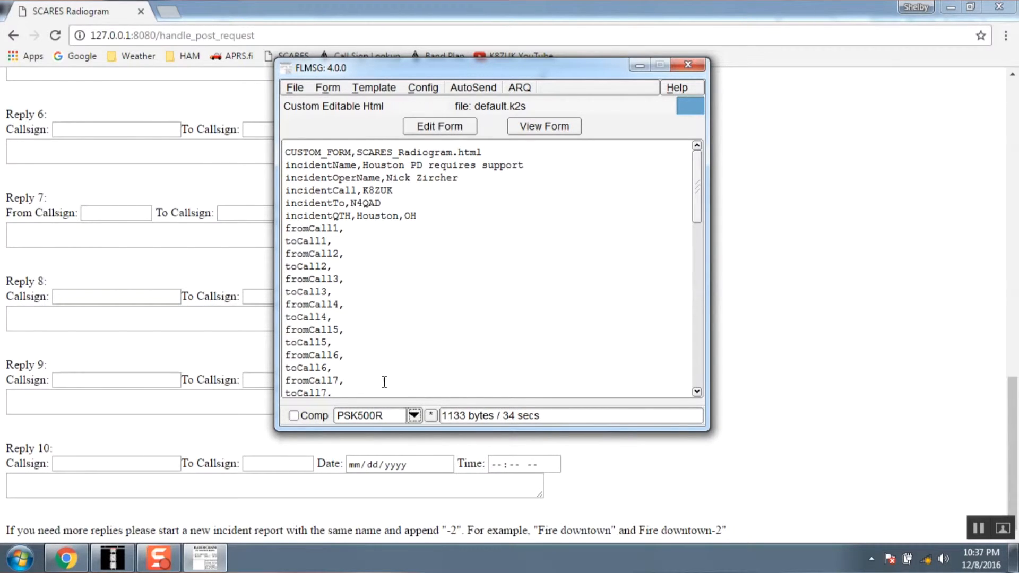
Step: Toggle the Comp compression option on and off, leaving it unchecked
left_click(295, 418)
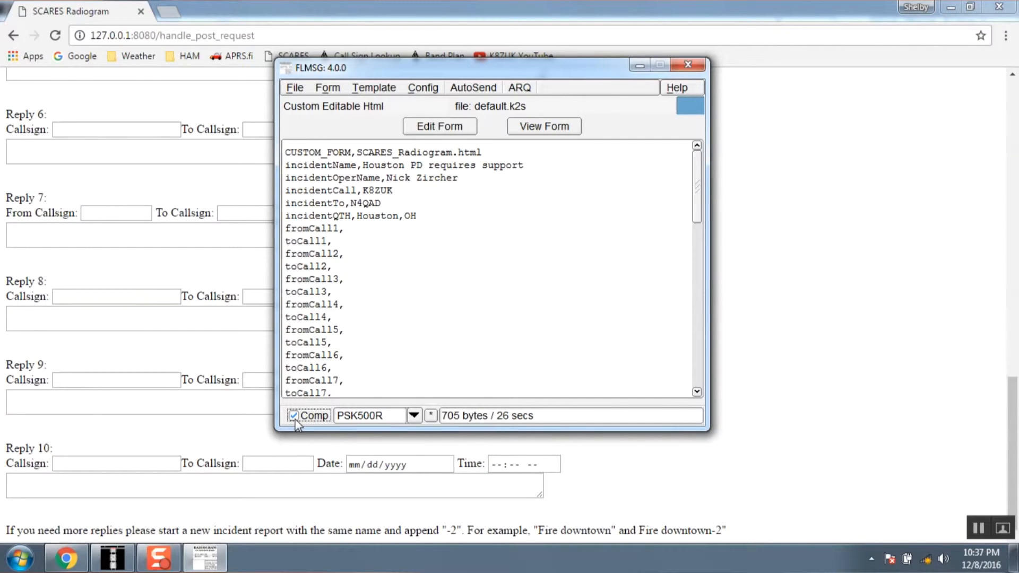
left_click(295, 419)
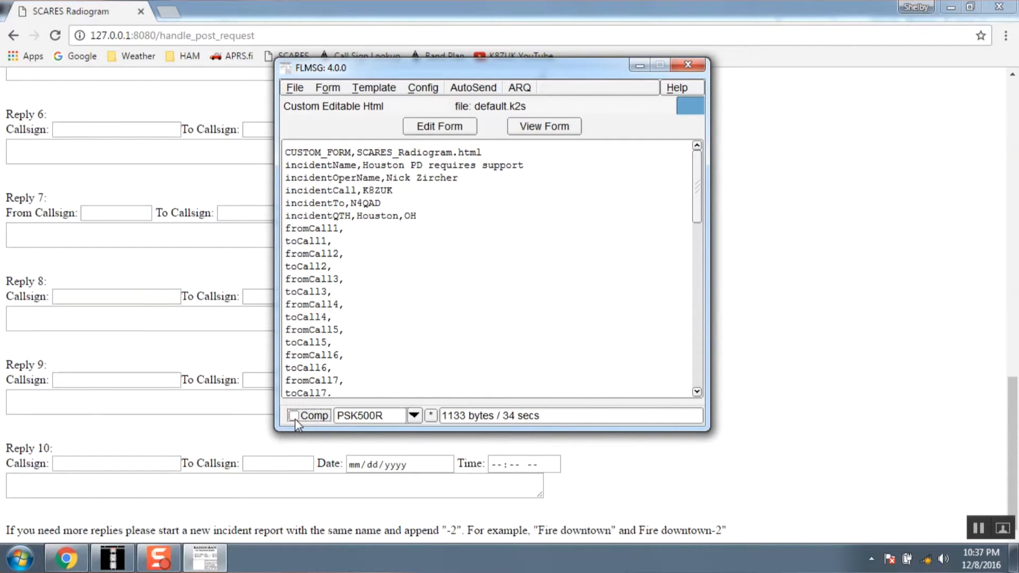
left_click(294, 418)
left_click(294, 417)
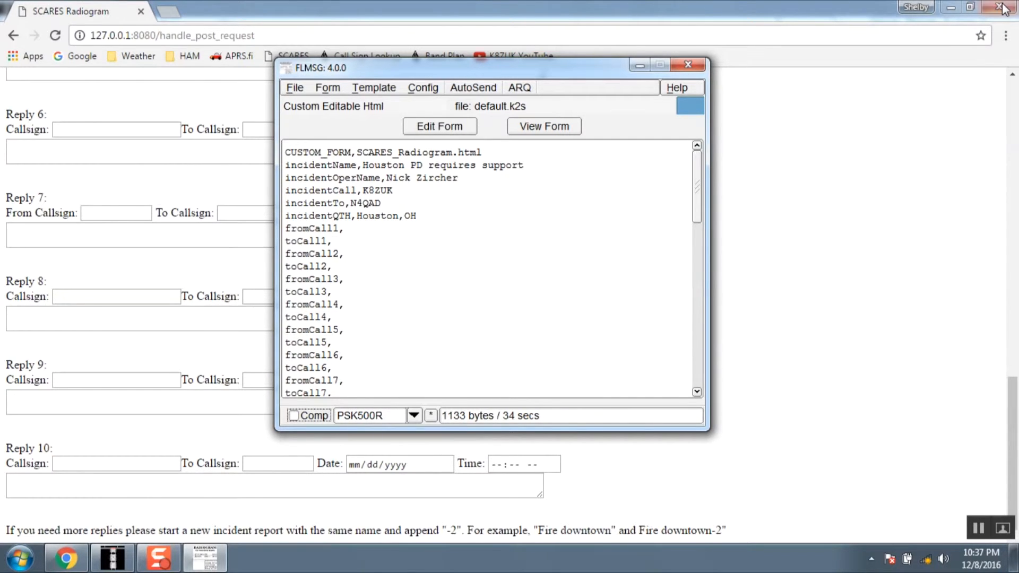
Step: Minimize the browser, move the flmsg window aside over fldigi, and bring flmsg back to the front
left_click(951, 7)
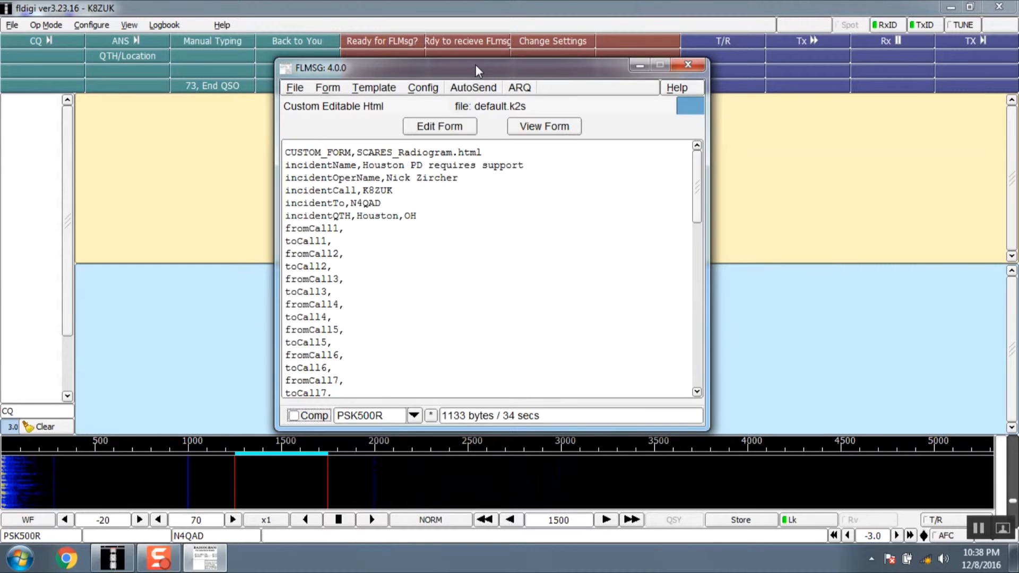
left_click_drag(476, 70, 719, 56)
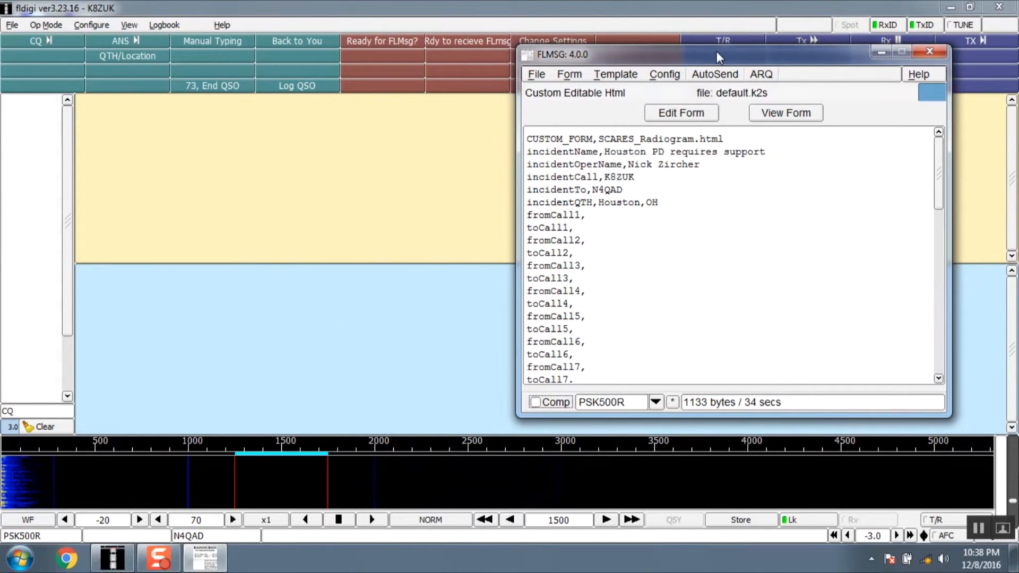
left_click(567, 42)
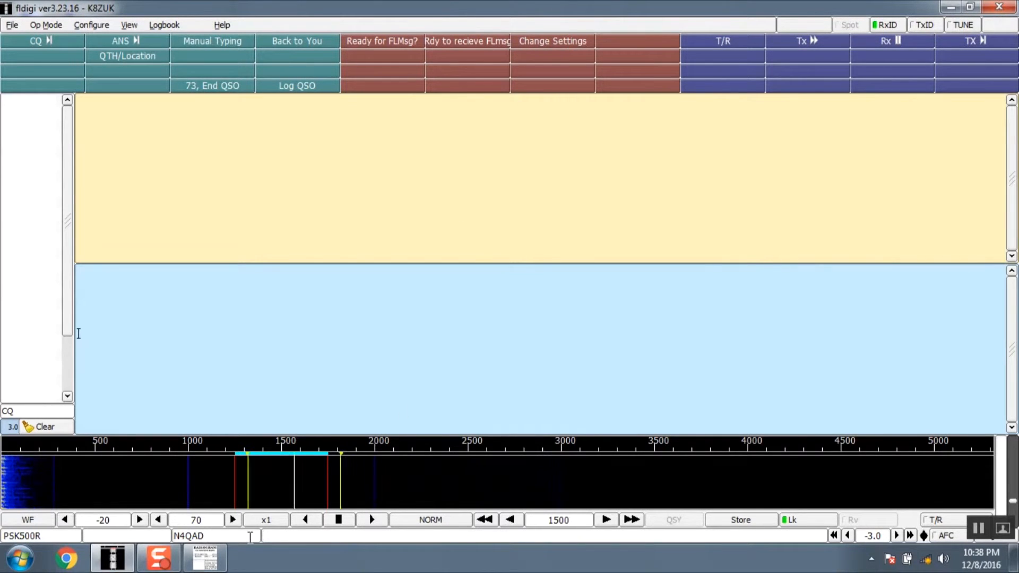
left_click(202, 557)
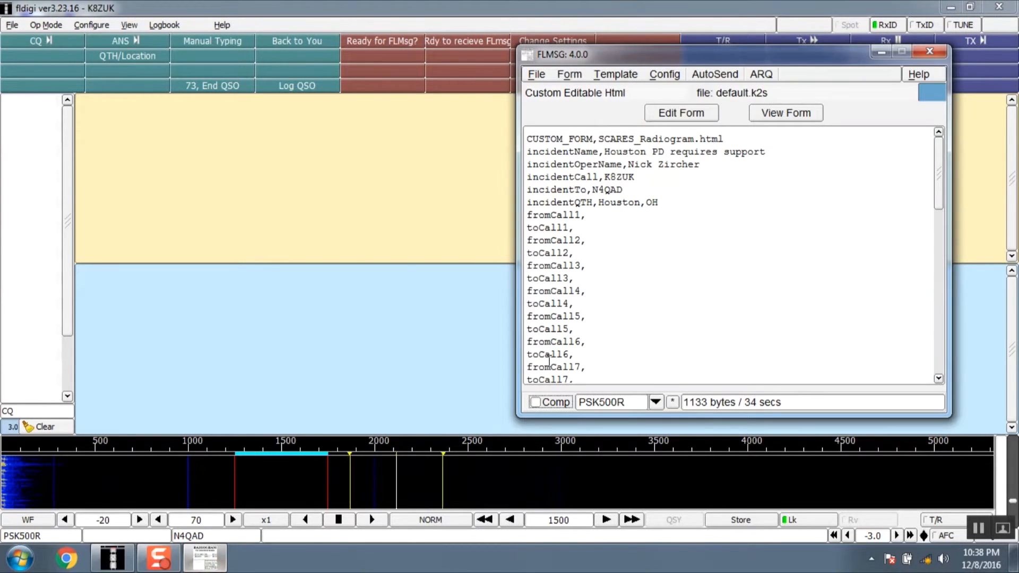
Step: AutoSend the radiogram, saving it in the NBEMS.files CUSTOM folder under the suggested name, and view the transmitted text in fldigi's enlarged receive pane
left_click(714, 75)
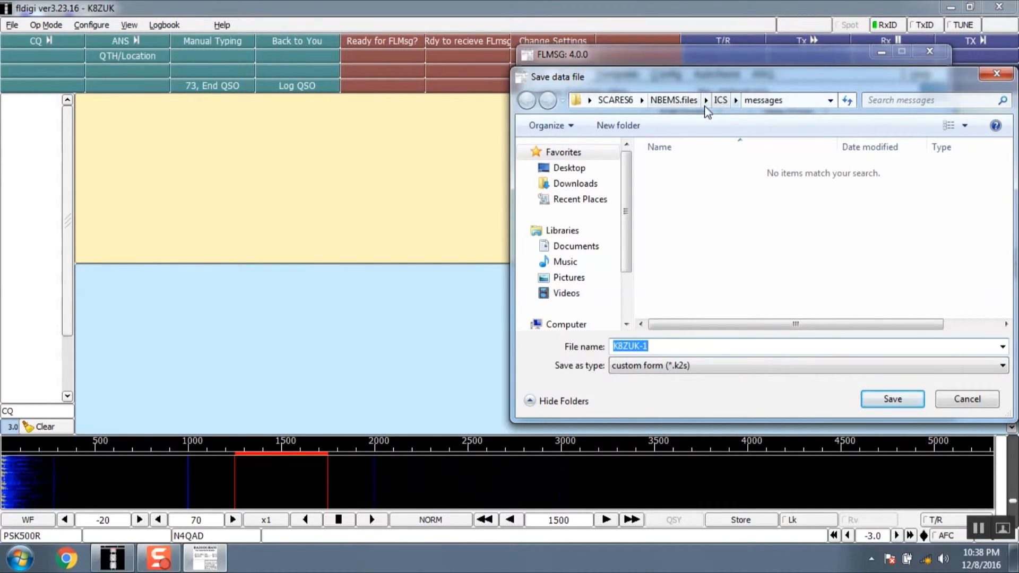
left_click(675, 101)
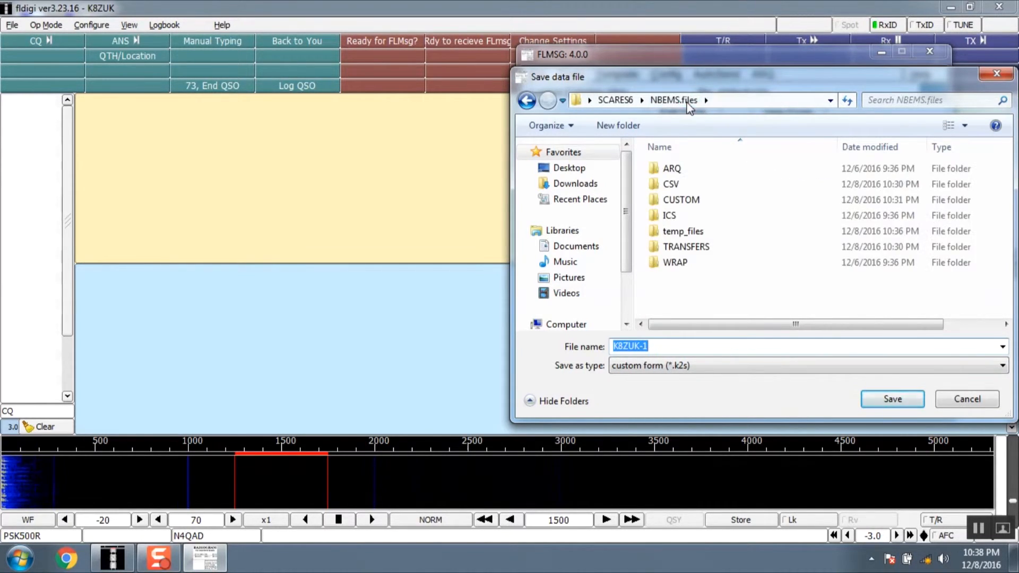
double_click(689, 205)
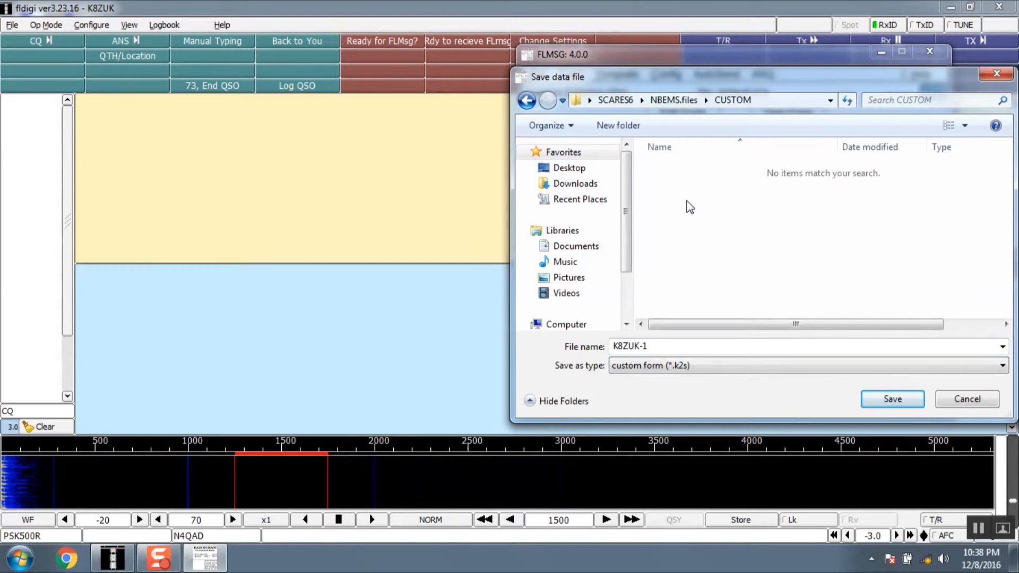
left_click(891, 400)
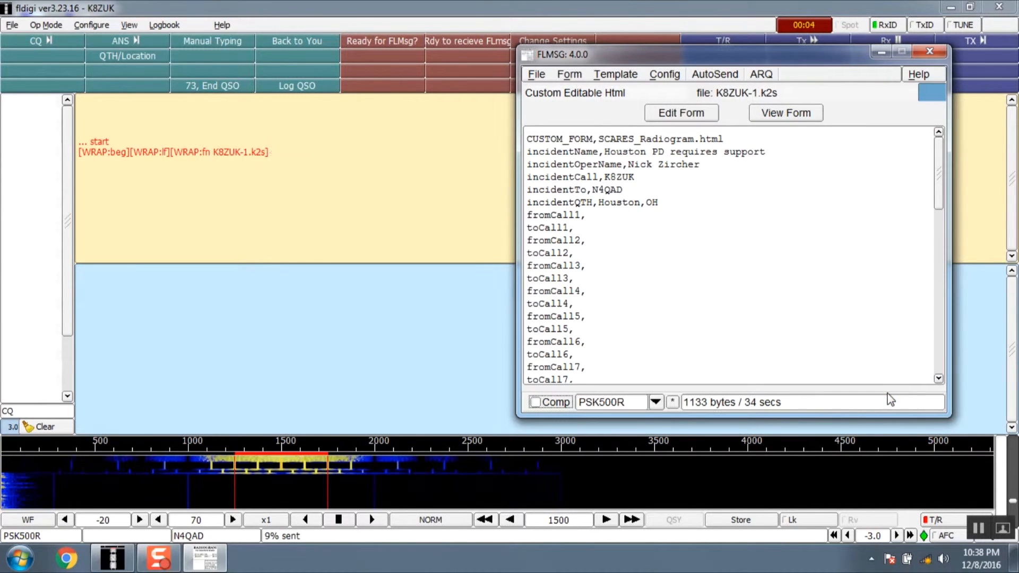
left_click(878, 51)
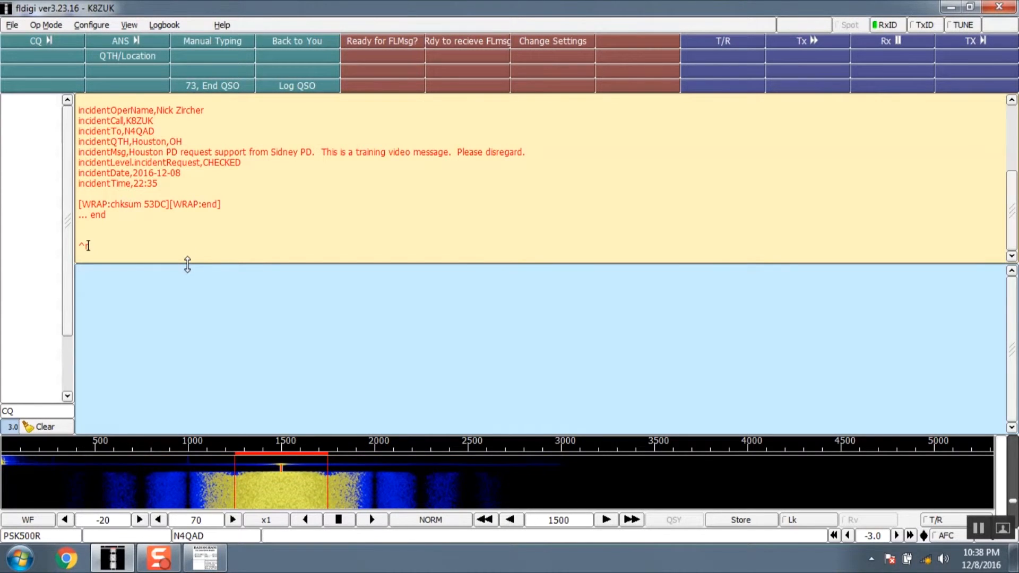
left_click_drag(187, 264, 186, 330)
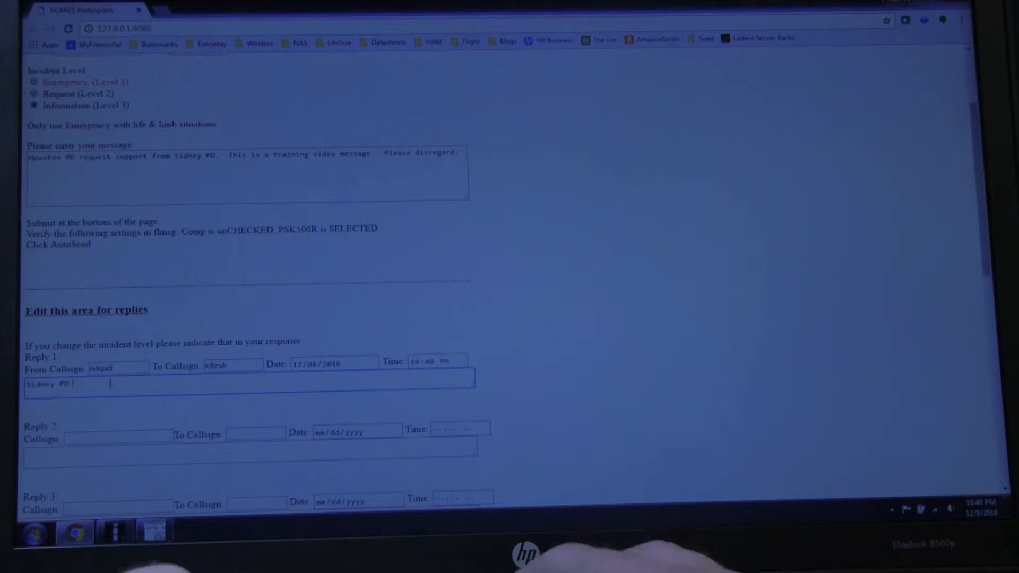
Step: Continue the Reply 1 message after "Sidney PD" with "has been notified. Response expected in 30+ minutes."
type("has been notified.")
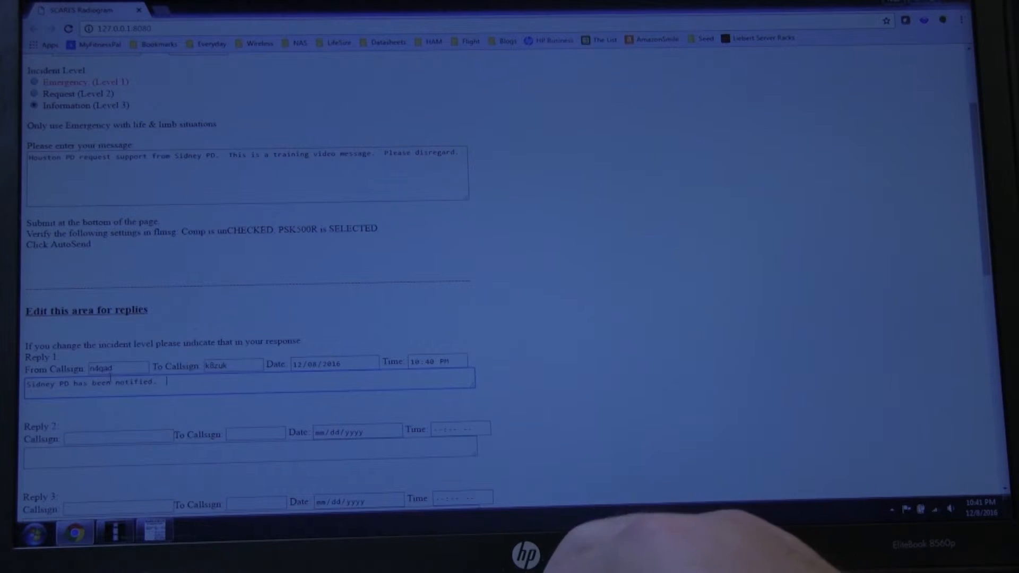
type("  Response")
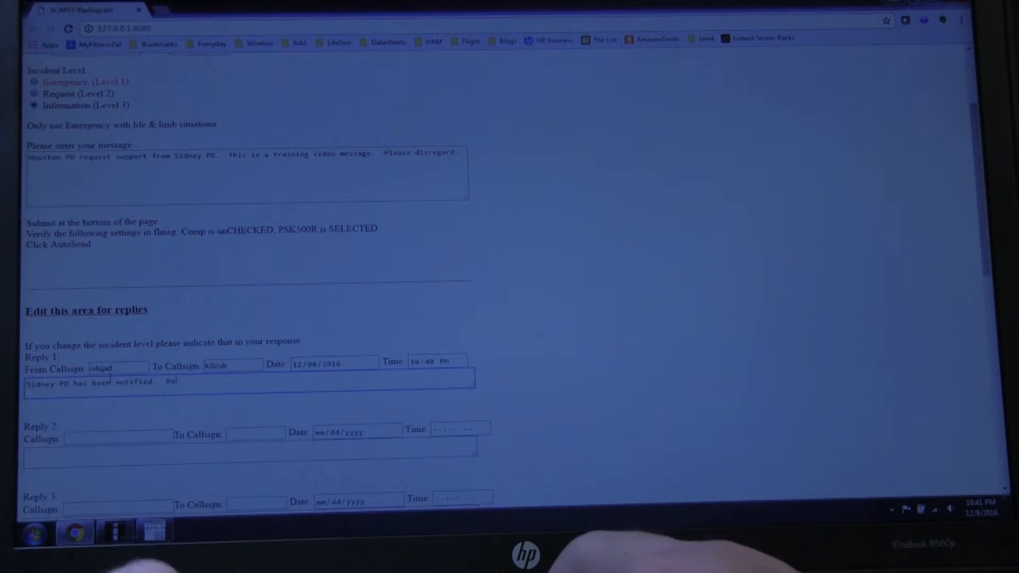
type(" exp")
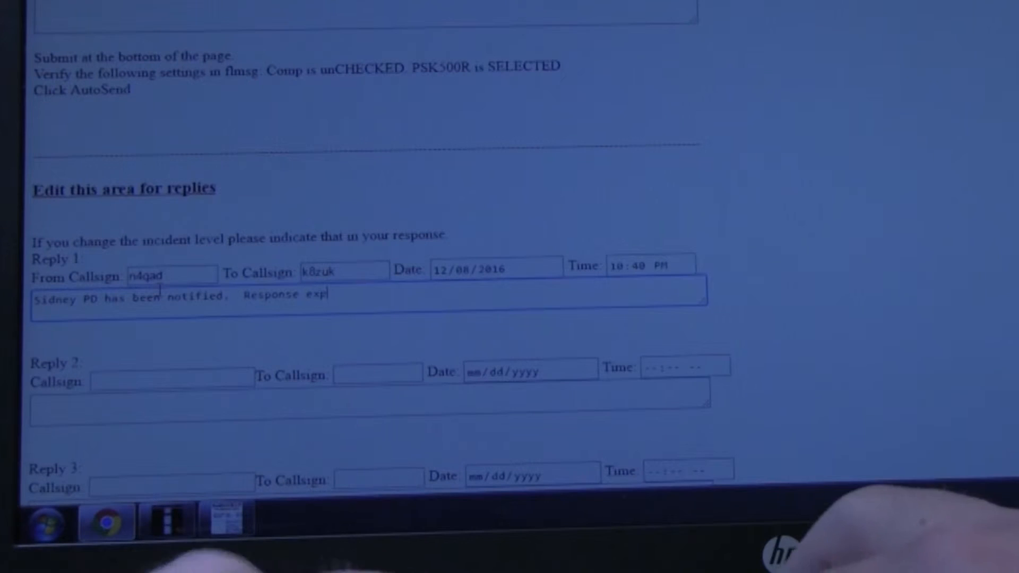
type("ected in")
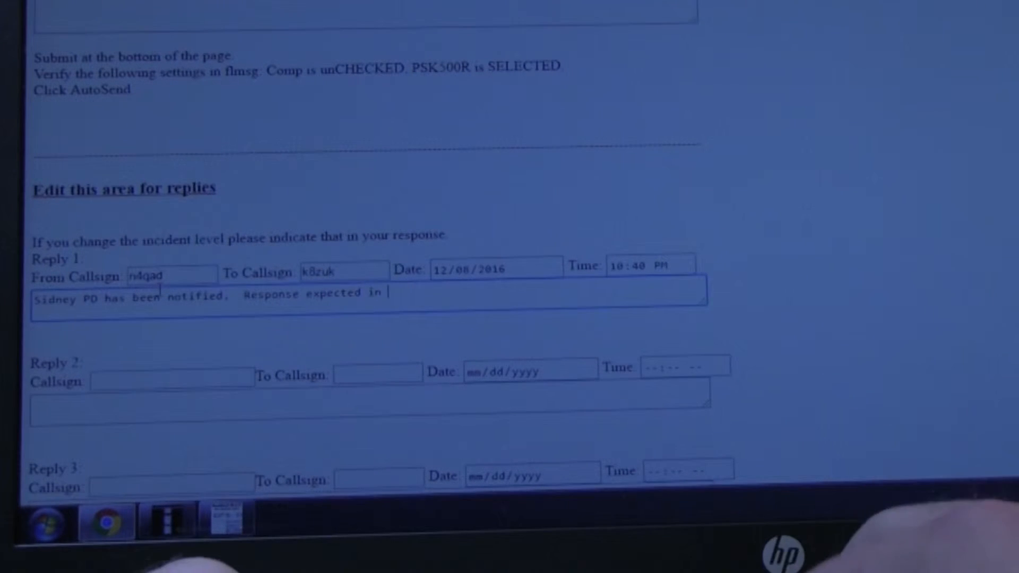
type(" 30 ")
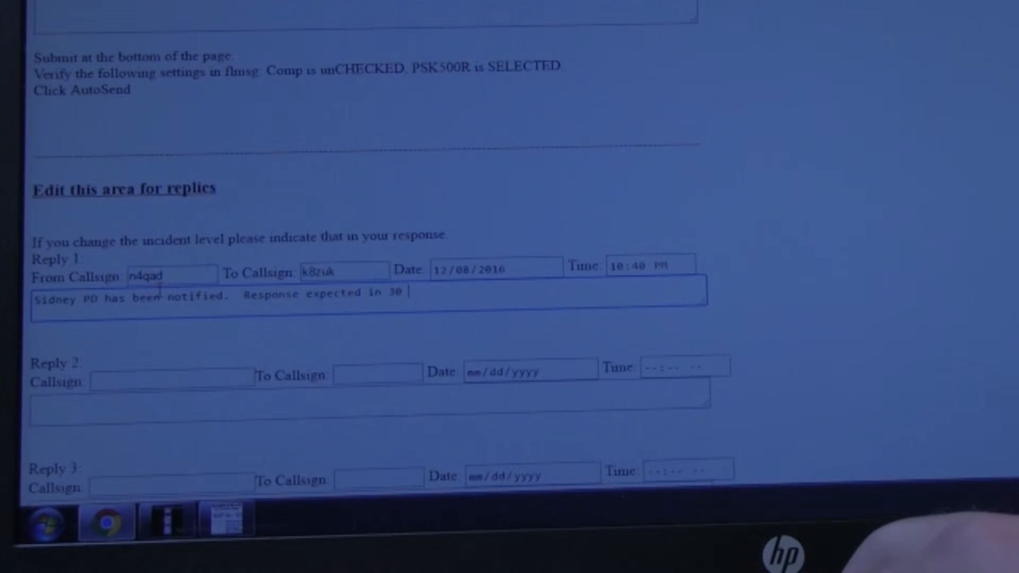
type("+ ")
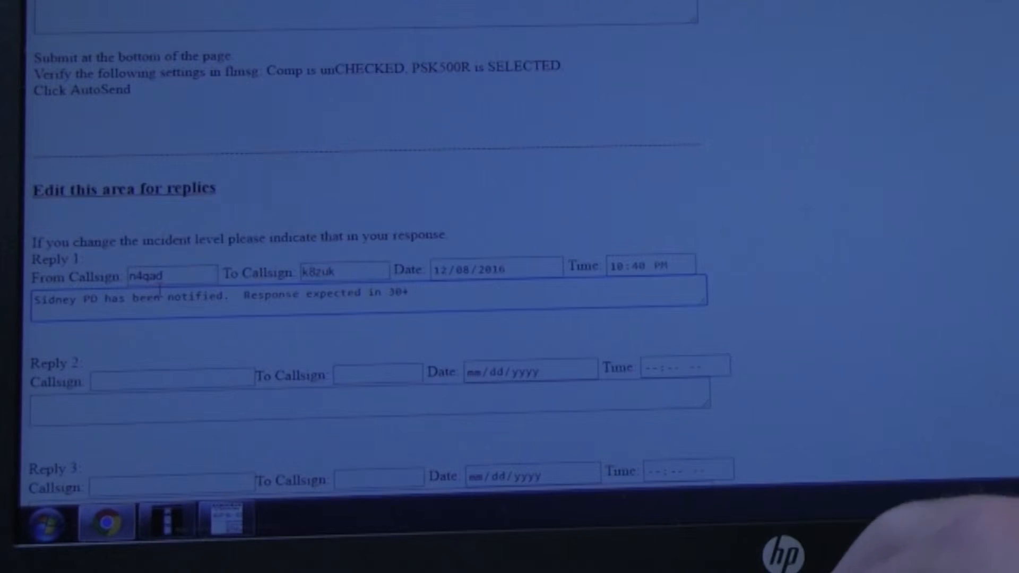
type("minutes.")
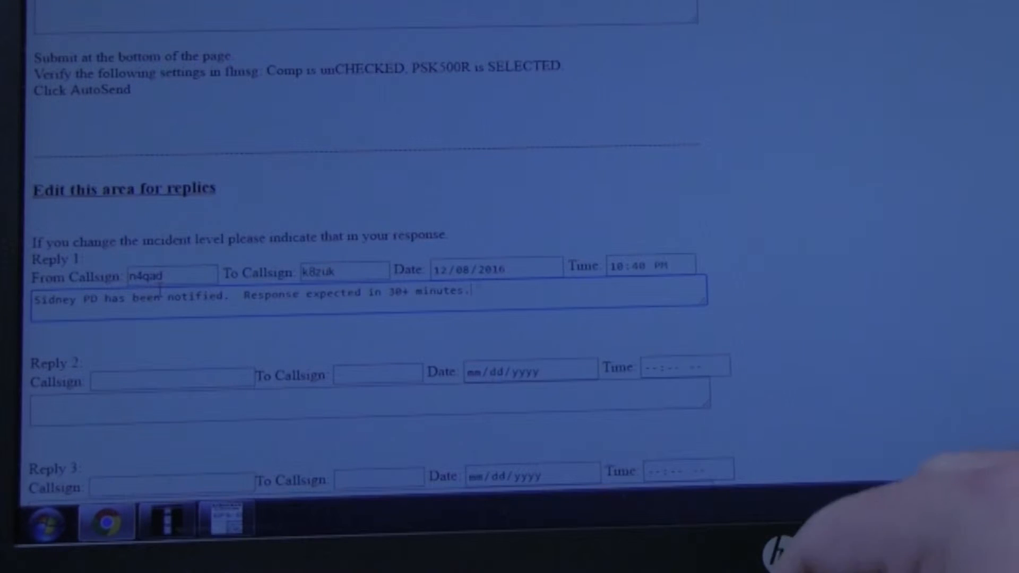
Step: Add "This is a test message for a training video. Please disregard." to the end of the Reply 1 message
type("  Teh")
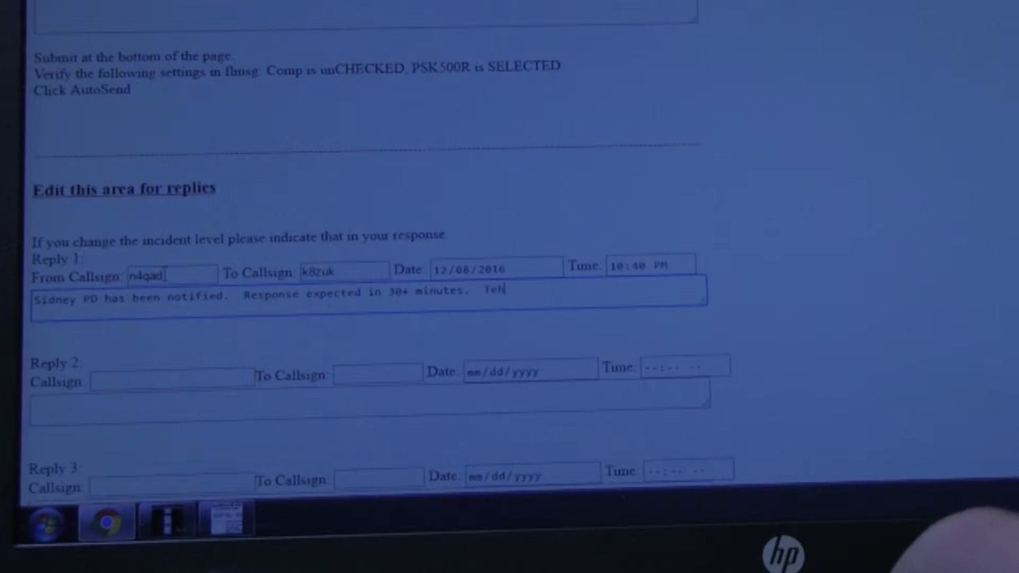
key("BackSpace")
key("BackSpace")
type("his is a ")
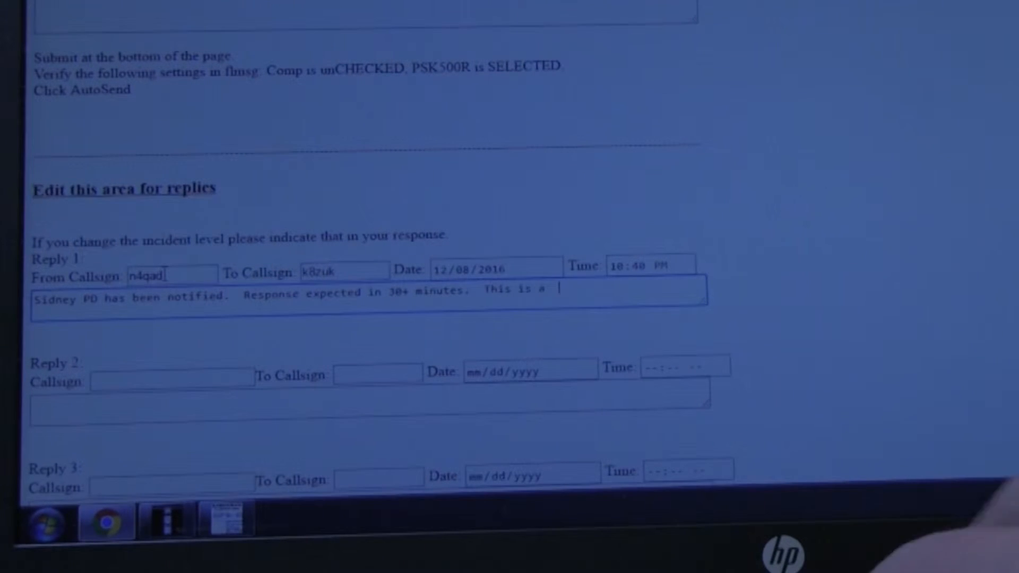
type("testm")
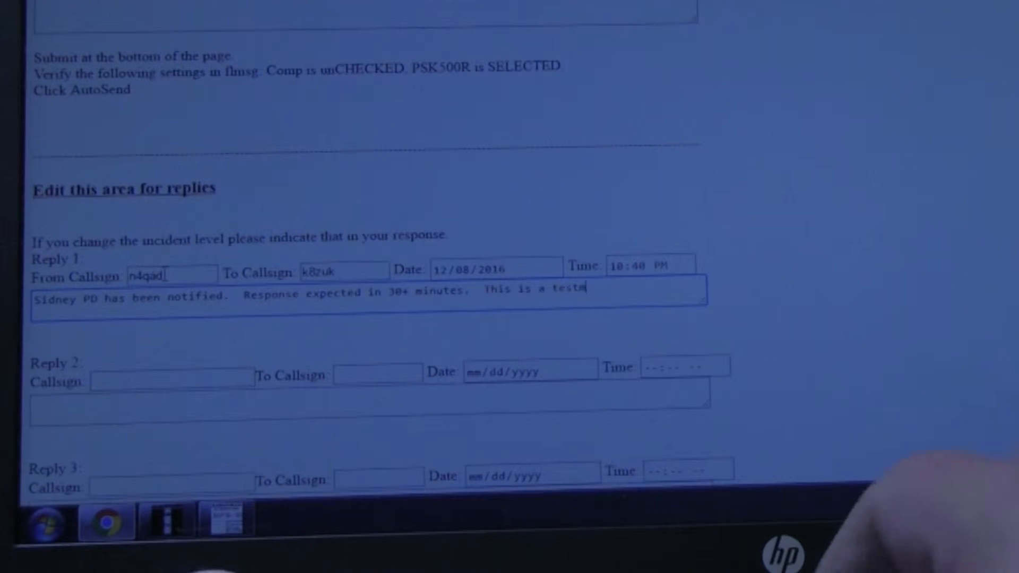
key("BackSpace")
type(" messa")
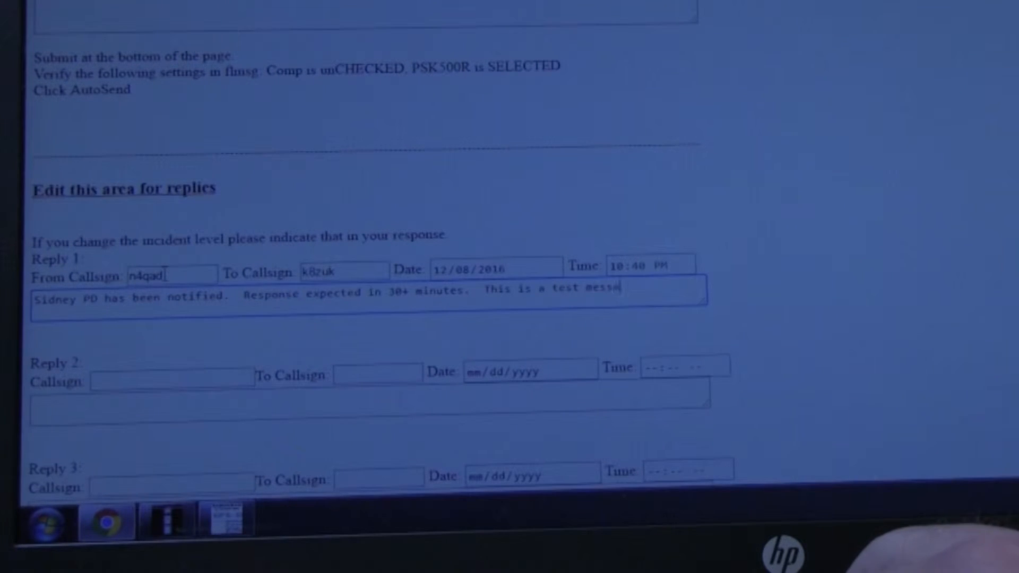
type("ge for a tr")
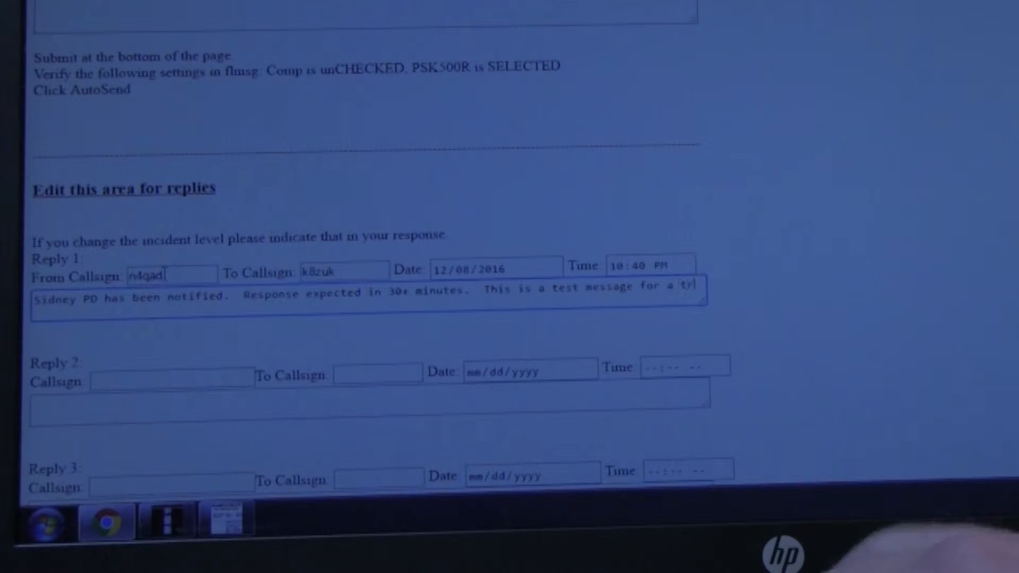
type("aining v")
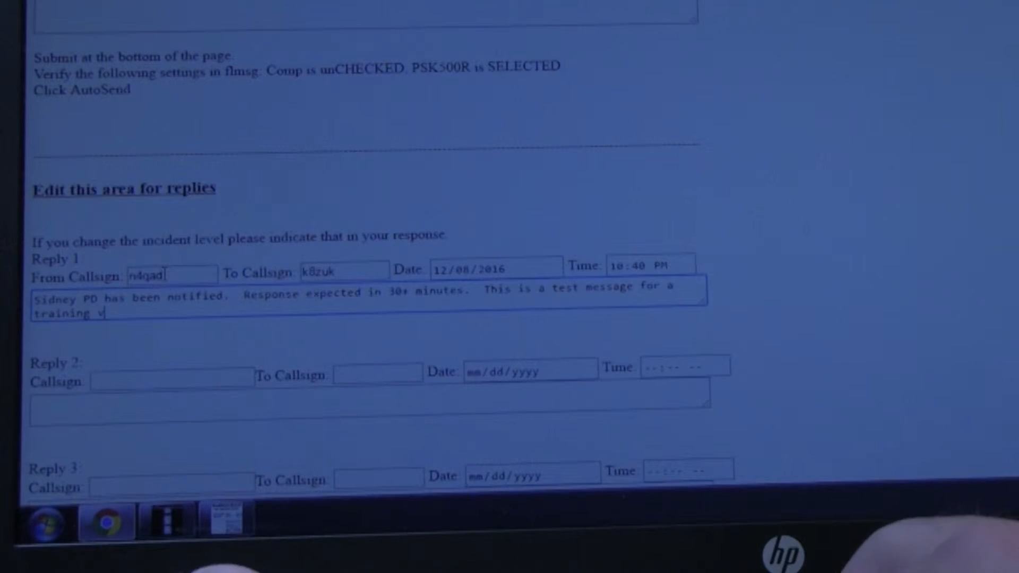
type("ideo.  ")
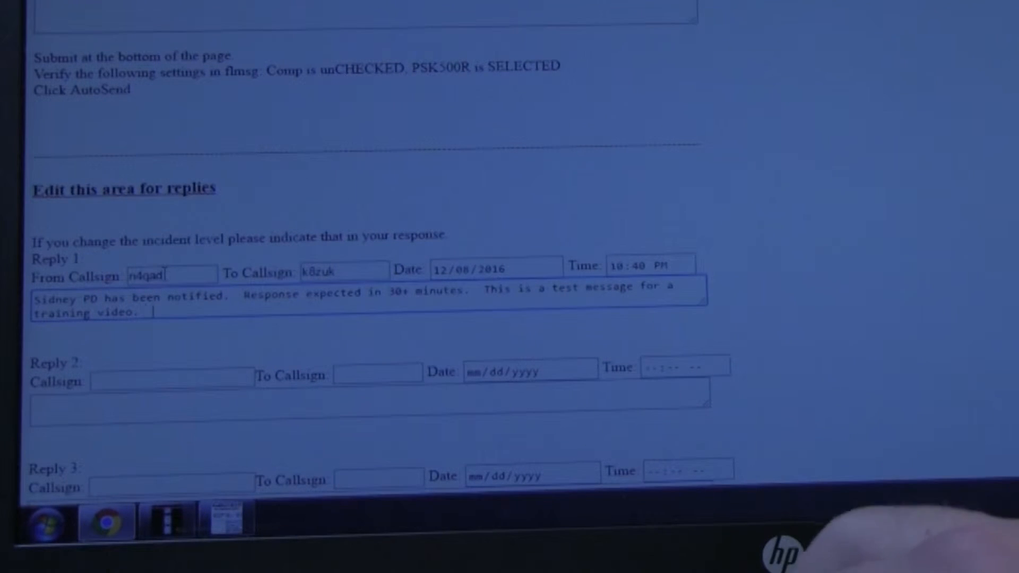
type("Please disregu")
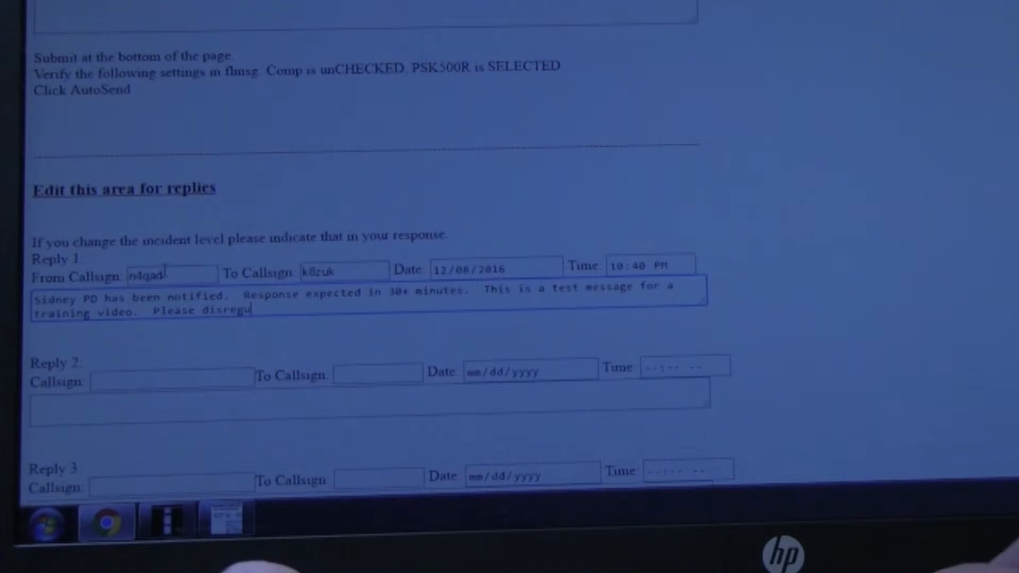
key("BackSpace")
type("ard.")
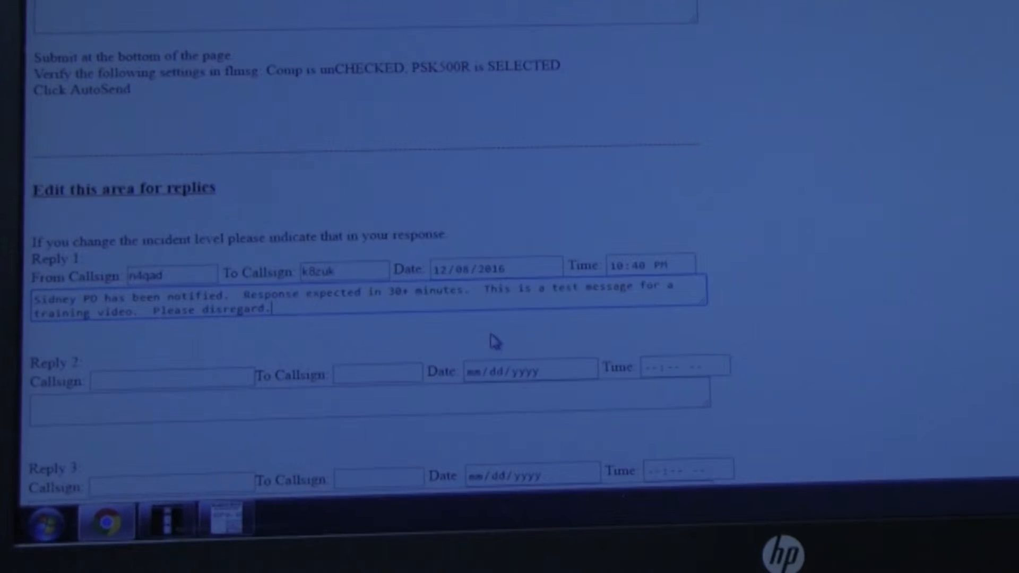
Step: Submit the radiogram form with the completed Reply 1
left_click(877, 169)
scroll(877, 169, "down", 15)
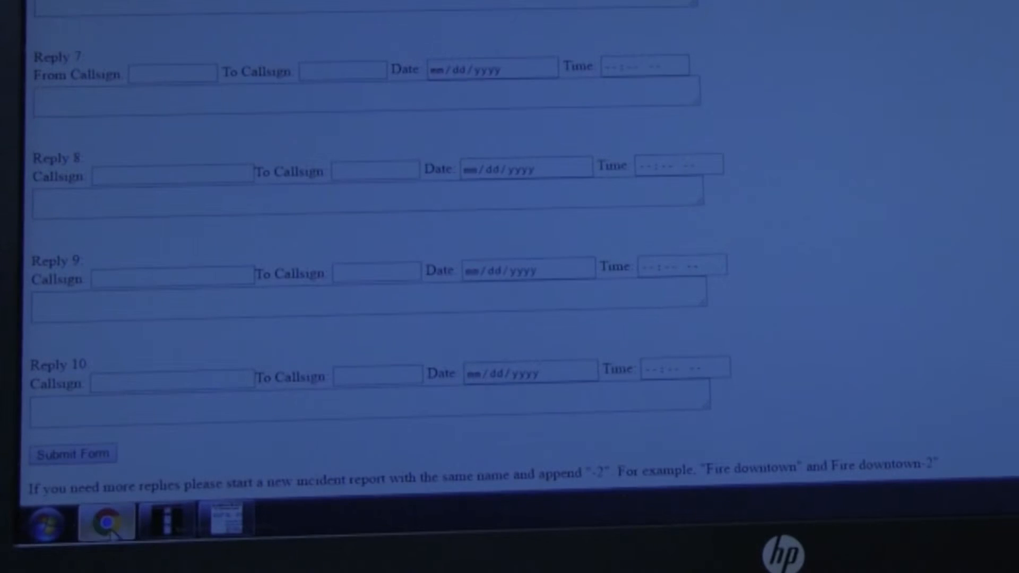
left_click(74, 454)
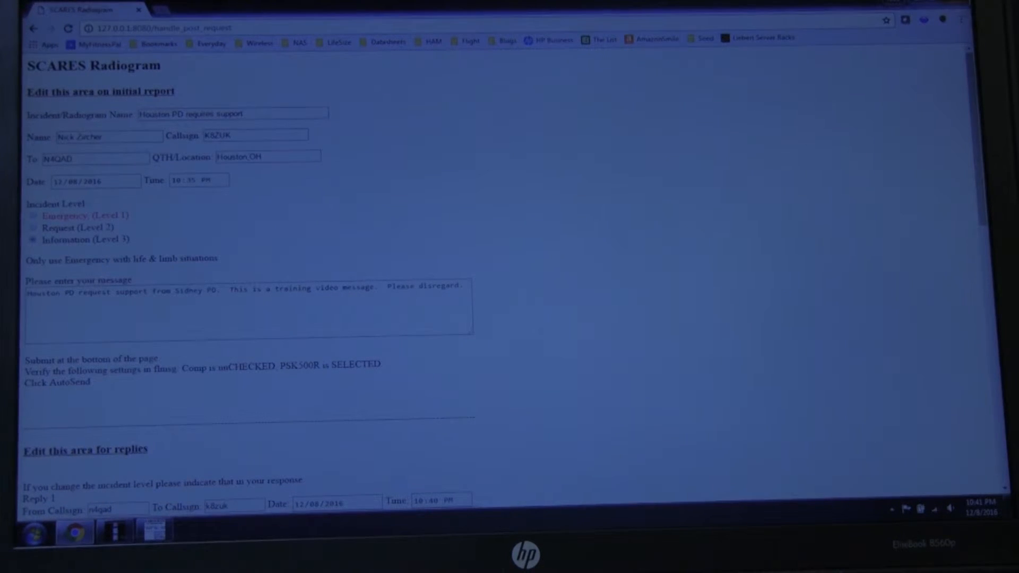
Step: Close the browser and examine the submitted message fields, including the first reply's text, in flmsg
left_click(956, 2)
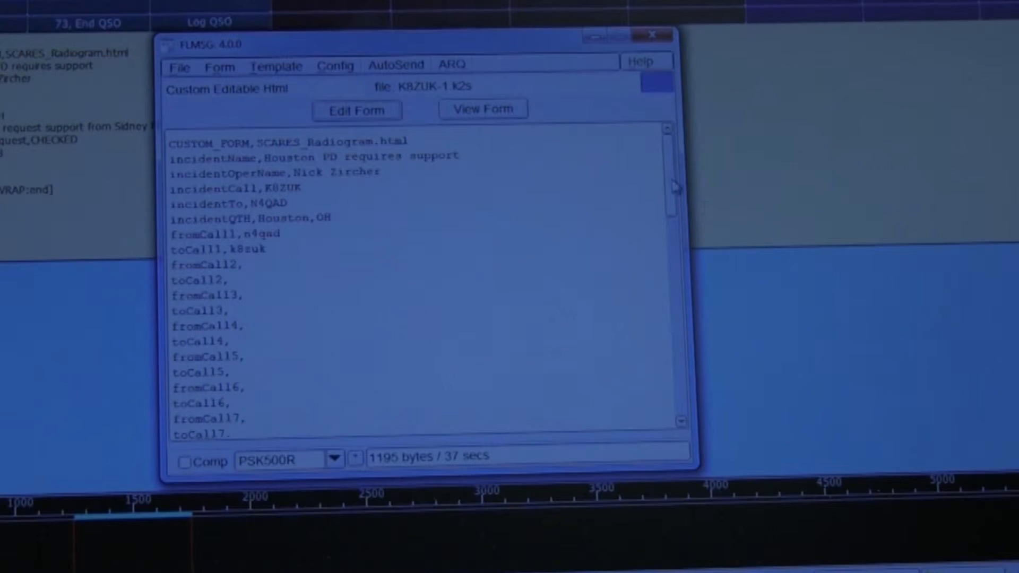
left_click_drag(674, 181, 666, 252)
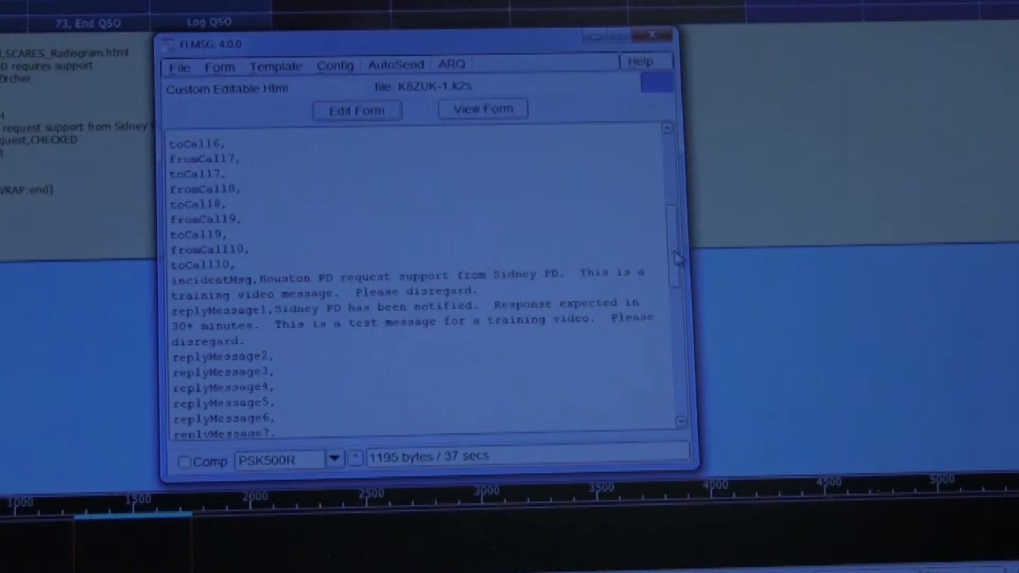
left_click_drag(675, 257, 660, 391)
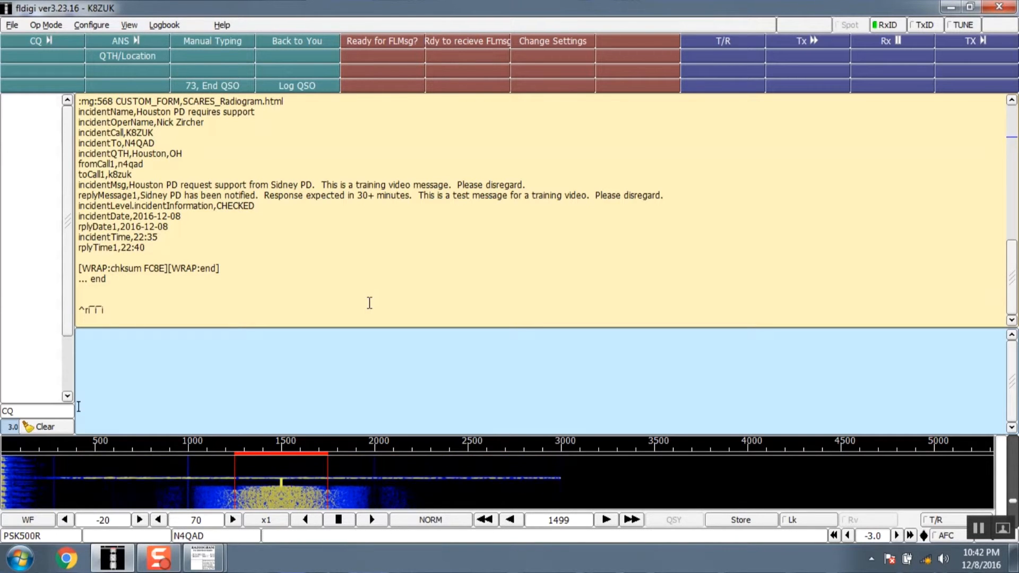
Step: Bring up flmsg and its received messages on the other computer, and load the received K8ZUK-1.k2s message
mouse_move(203, 557)
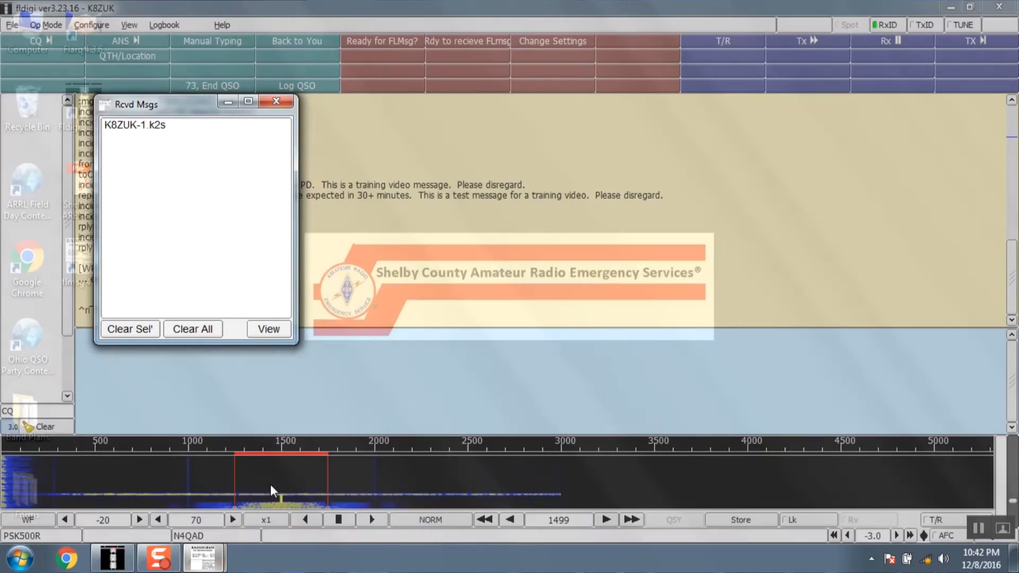
left_click(271, 487)
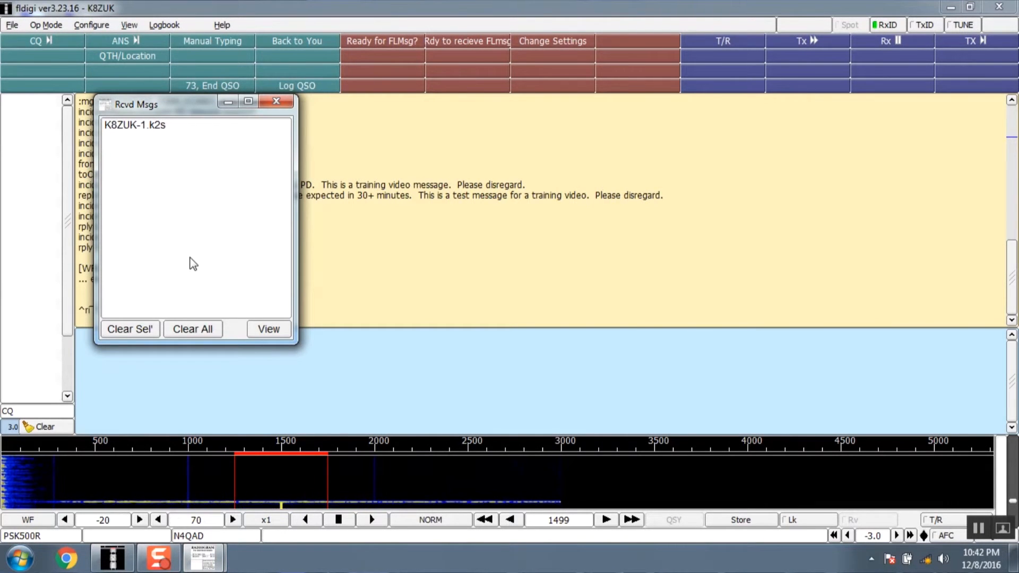
left_click(138, 127)
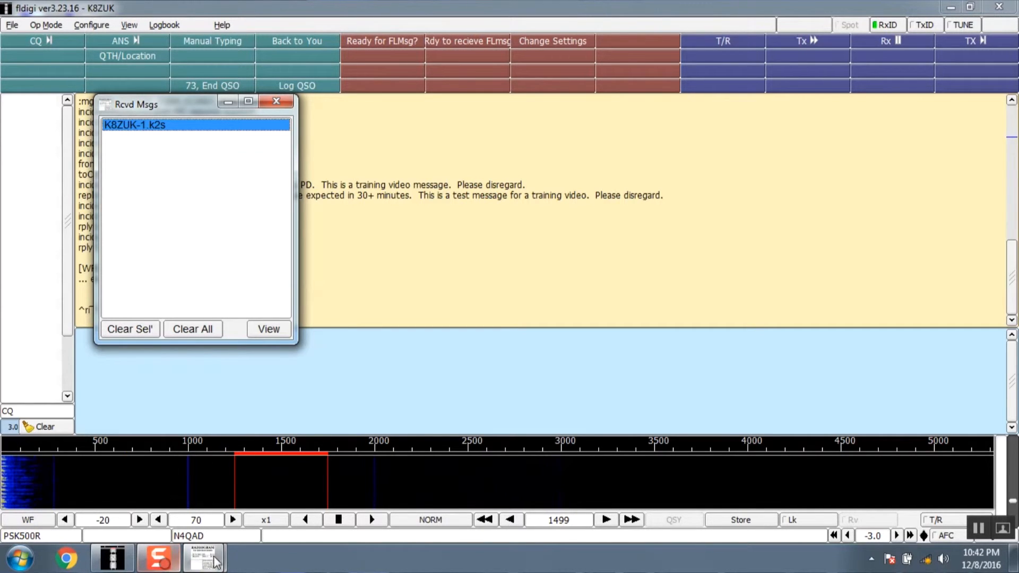
mouse_move(220, 562)
left_click(152, 500)
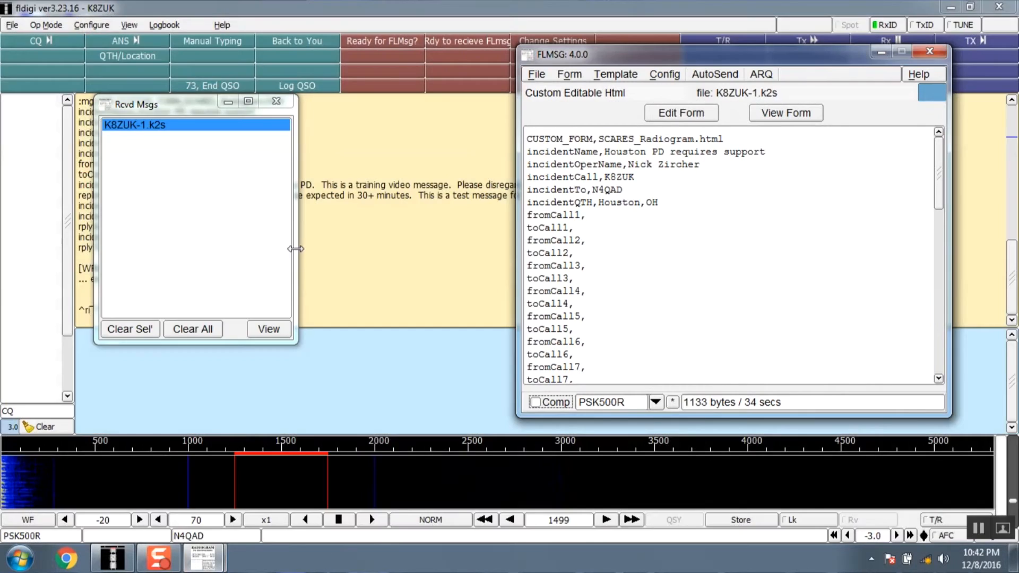
left_click(165, 126)
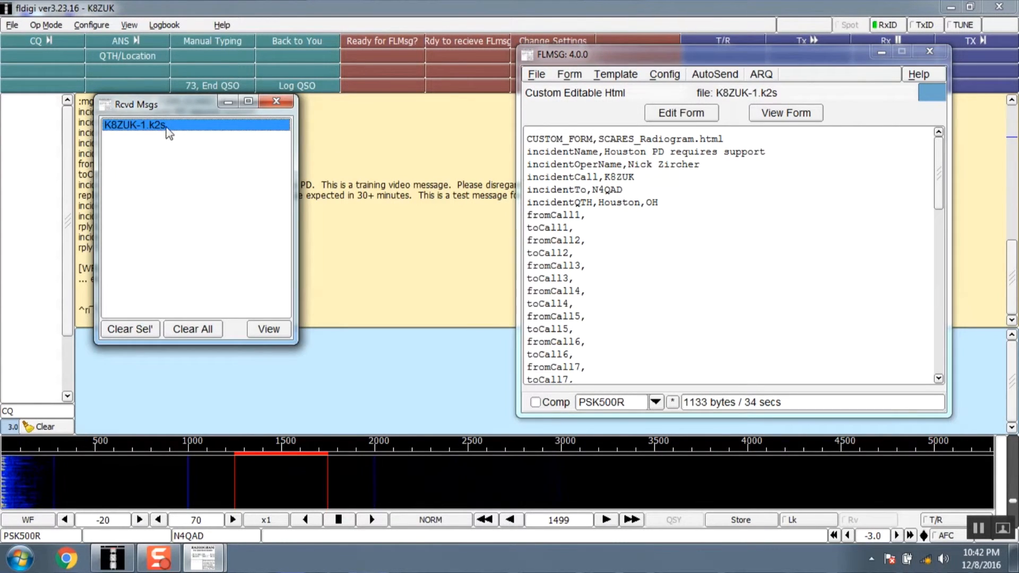
left_click(270, 334)
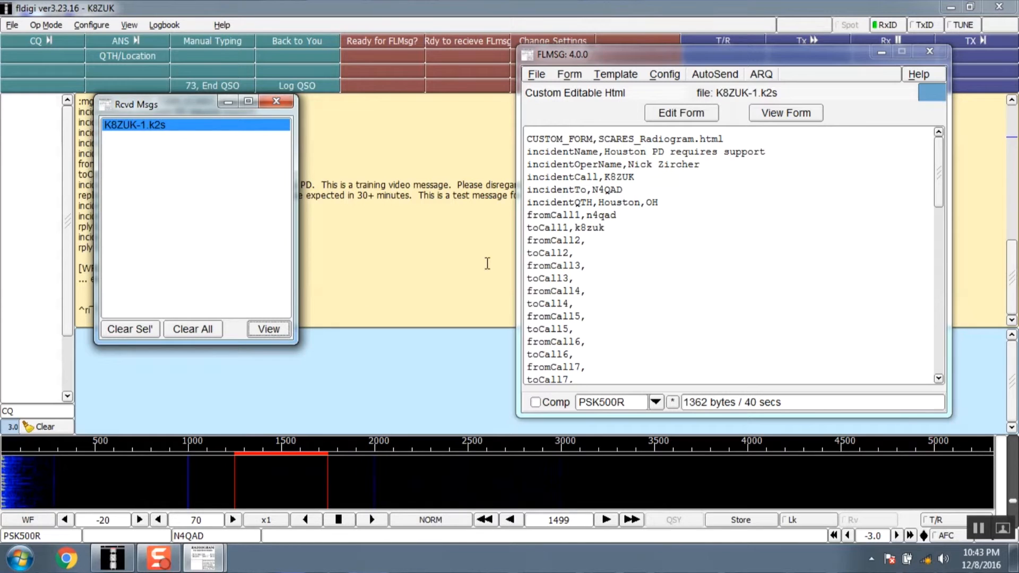
Step: View the received radiogram as a read-only form, examine its original message and reply sections, and close the browser
left_click(801, 118)
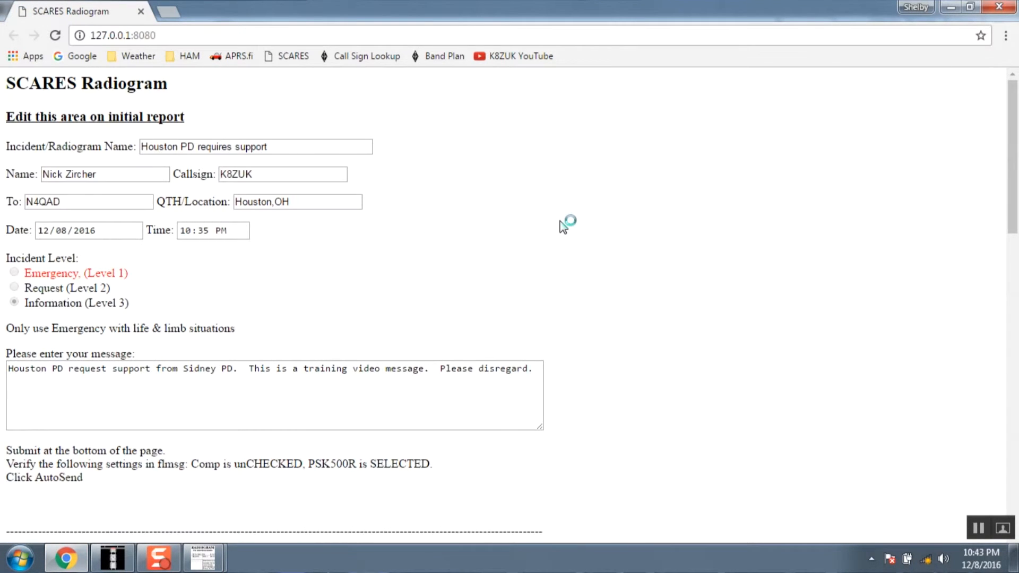
scroll(561, 223, "down", 10)
scroll(561, 228, "up", 5)
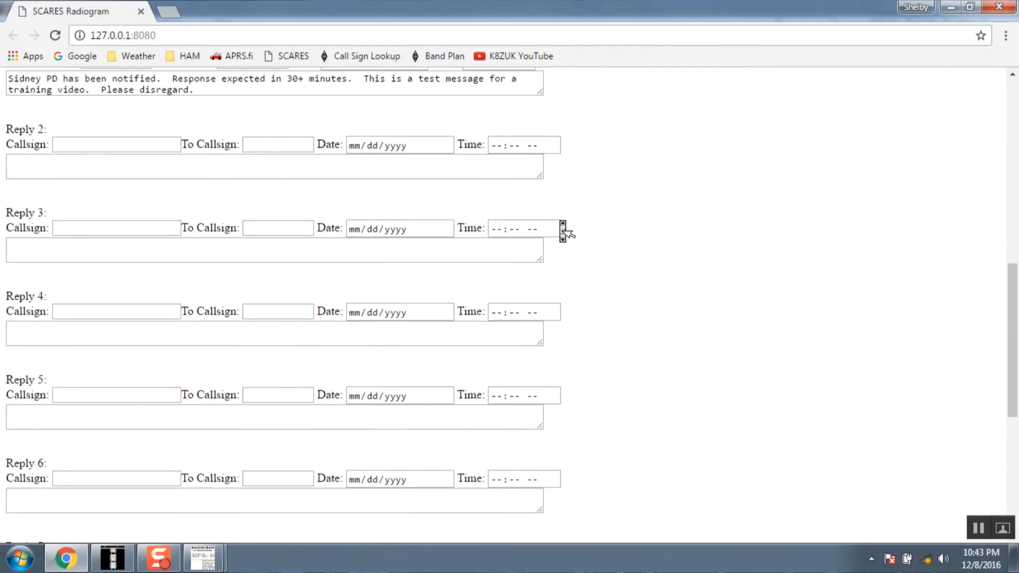
scroll(564, 231, "up", 3)
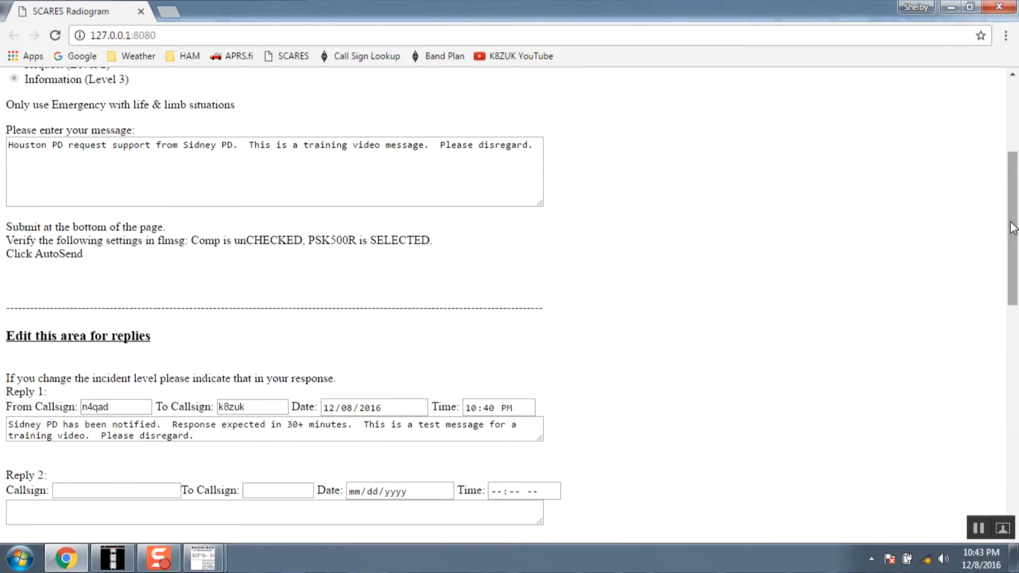
left_click_drag(1013, 228, 996, 481)
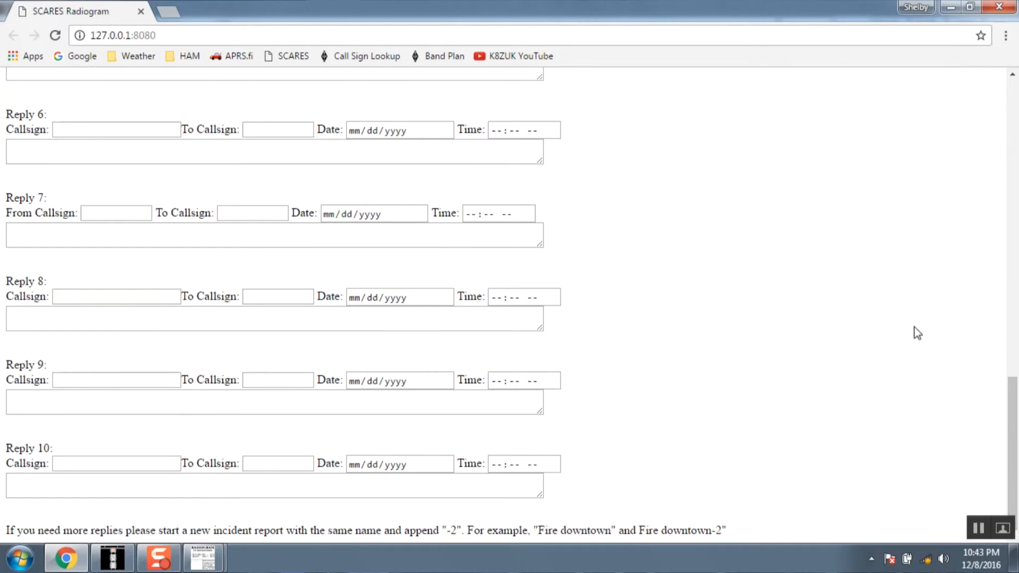
left_click(1001, 6)
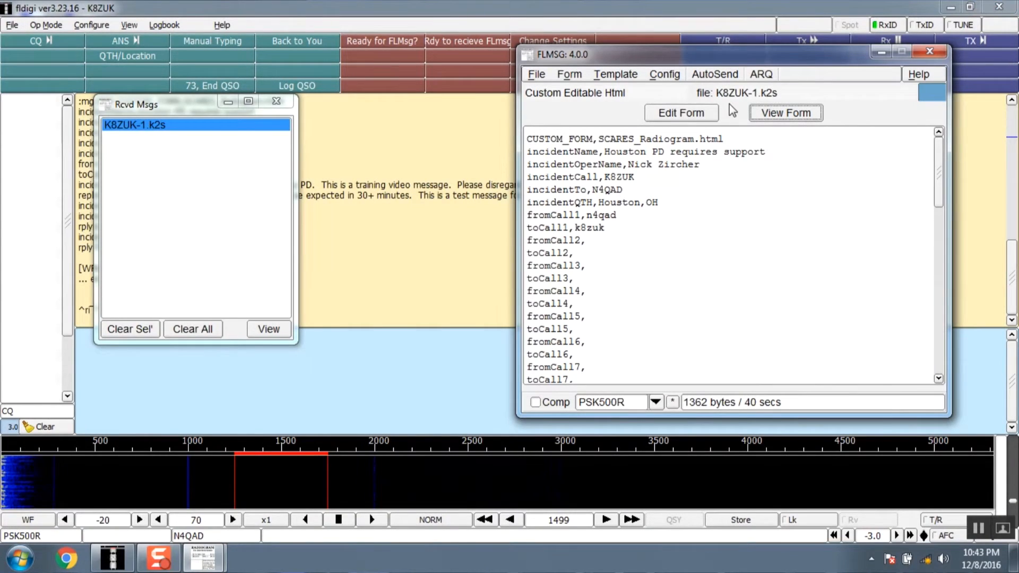
Step: Open the received radiogram as an editable form and examine the original message, Reply 1 and the blank Reply 2 fields
left_click(690, 113)
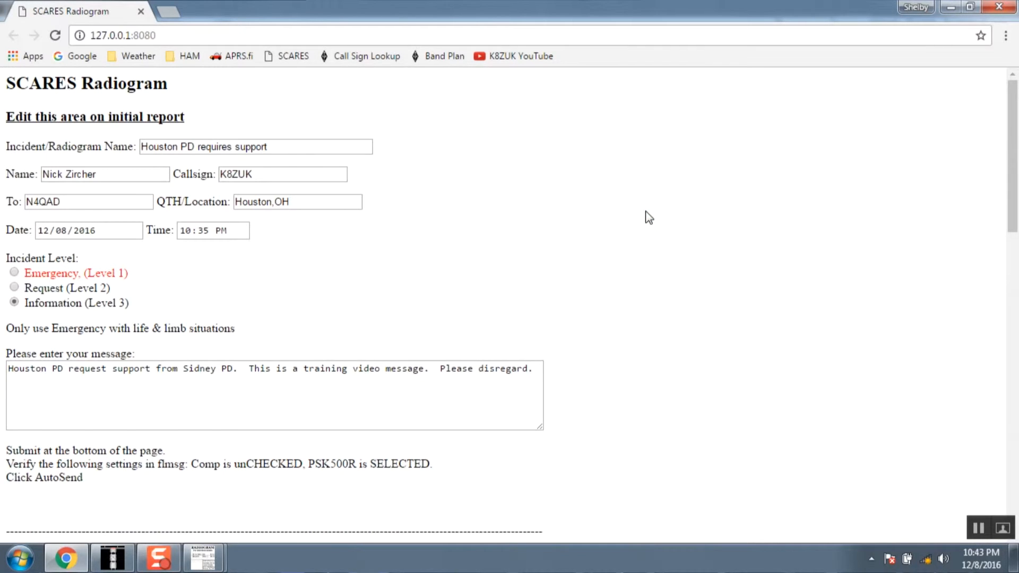
scroll(649, 218, "down", 10)
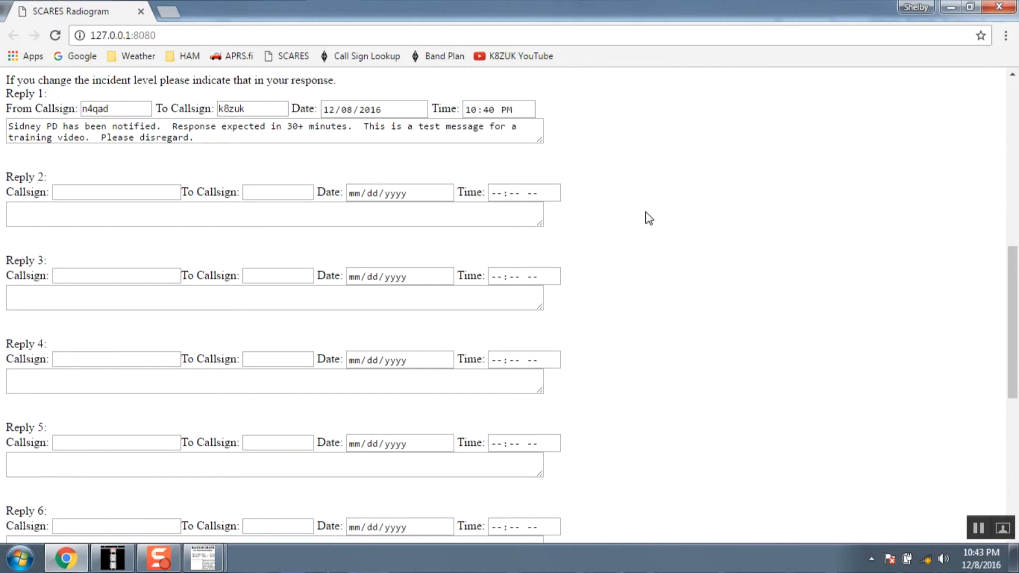
left_click(99, 191)
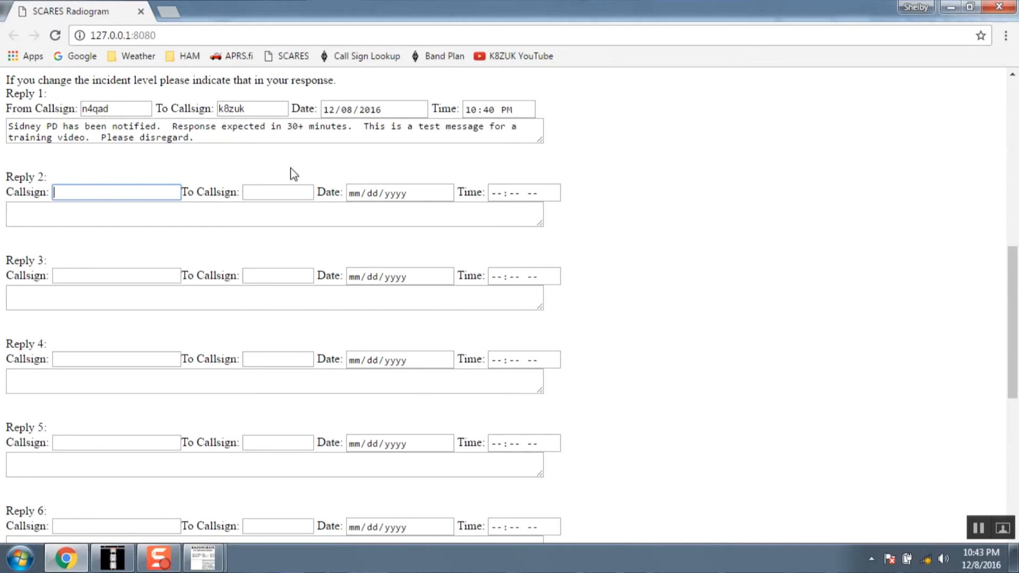
left_click(667, 199)
scroll(669, 201, "up", 7)
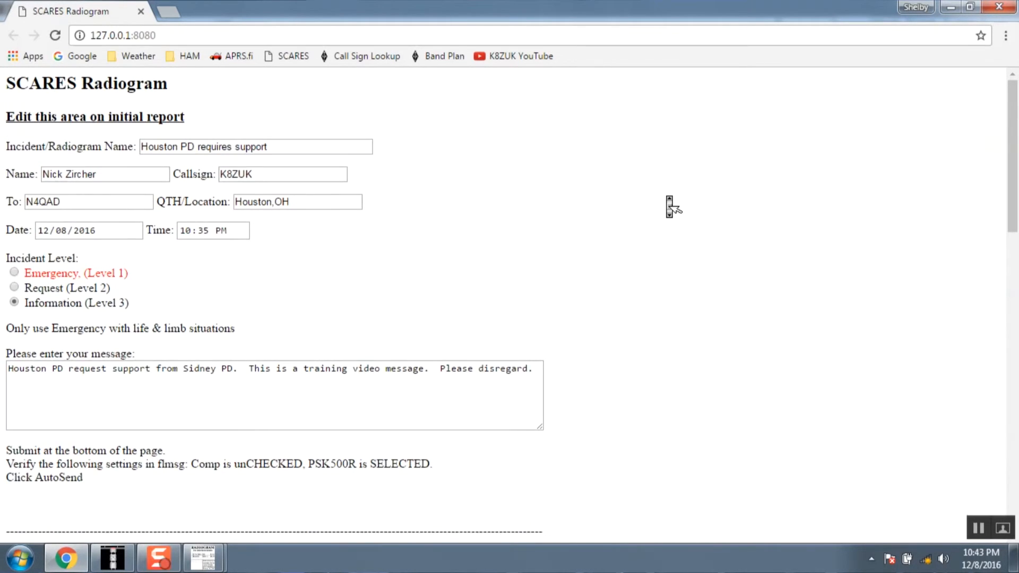
scroll(670, 207, "down", 7)
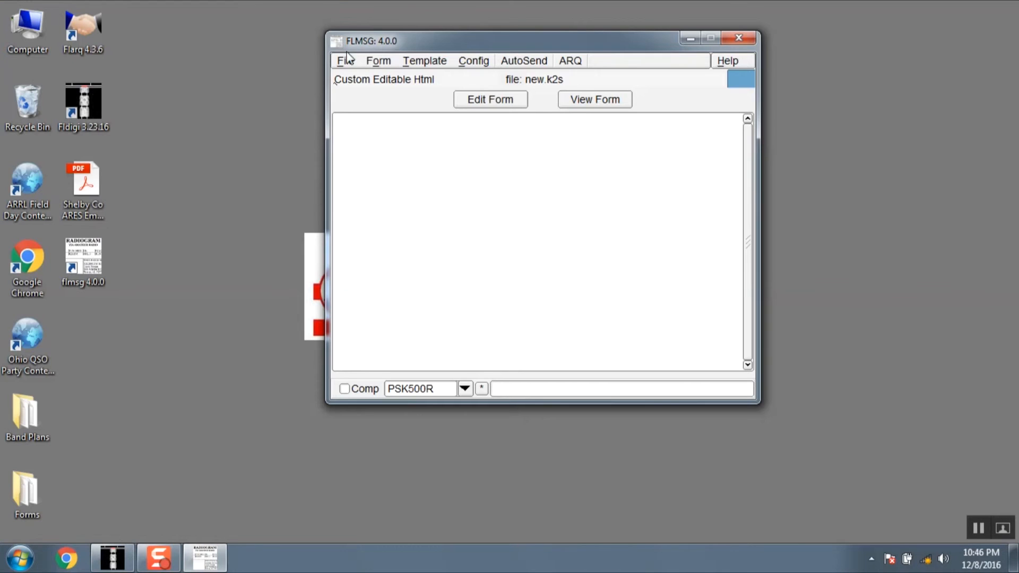
Step: Open the saved message file K8ZUK-1.k2s from the ICS messages folder in flmsg
left_click(345, 61)
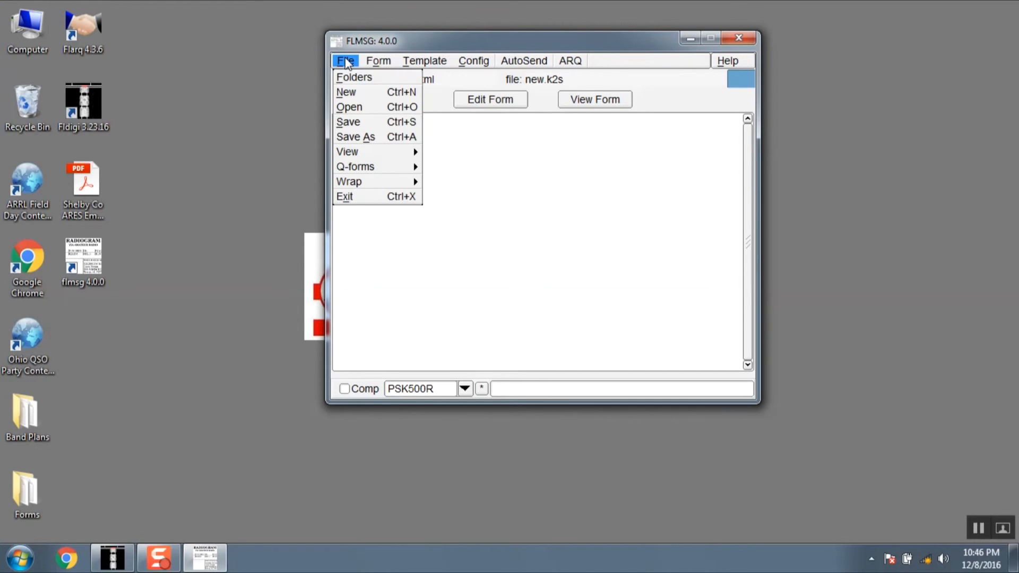
left_click(349, 107)
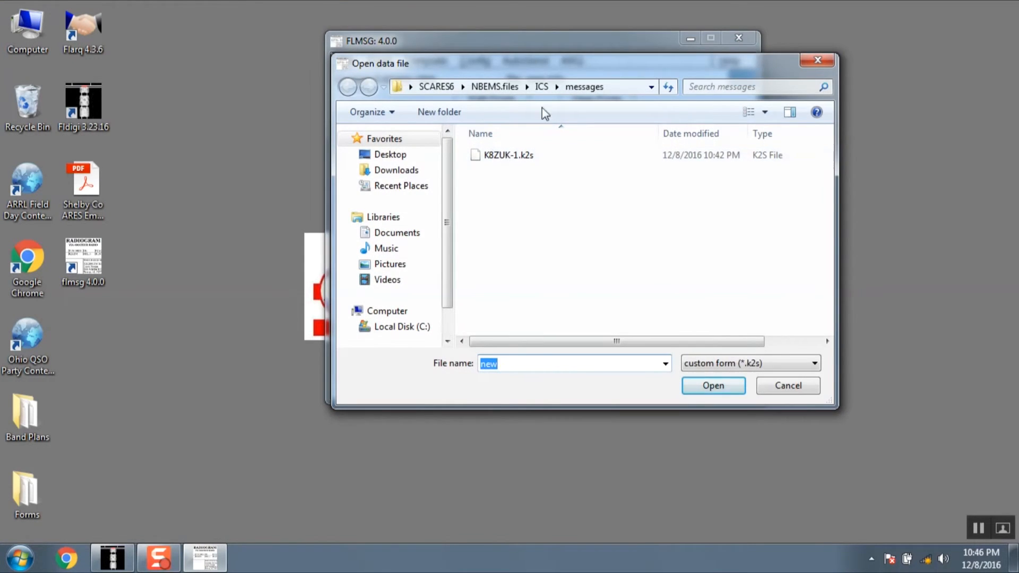
left_click(510, 155)
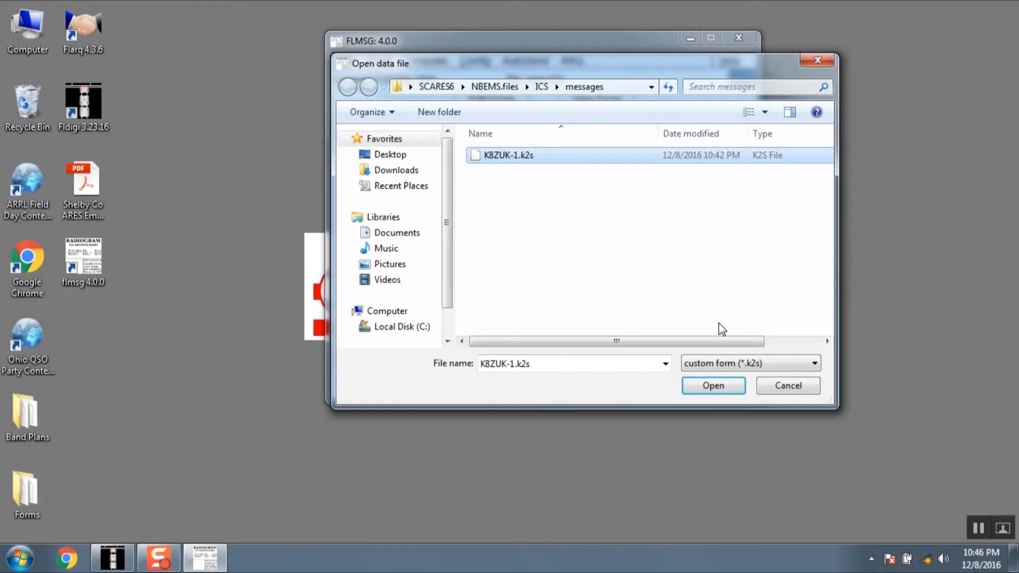
left_click(725, 387)
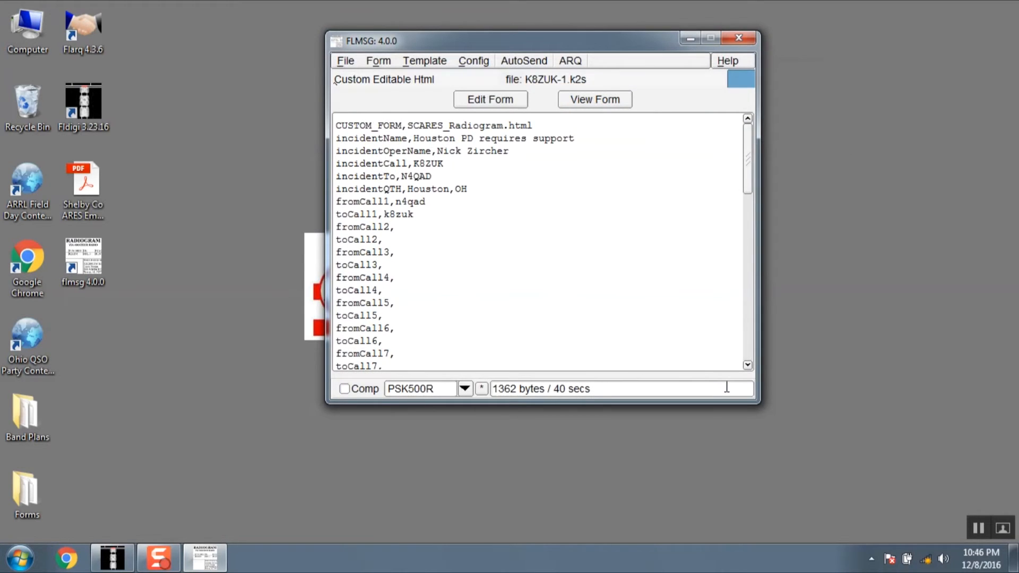
Step: Bring up the loaded message as an editable form, check its incident and first reply sections, and close the browser
left_click(490, 99)
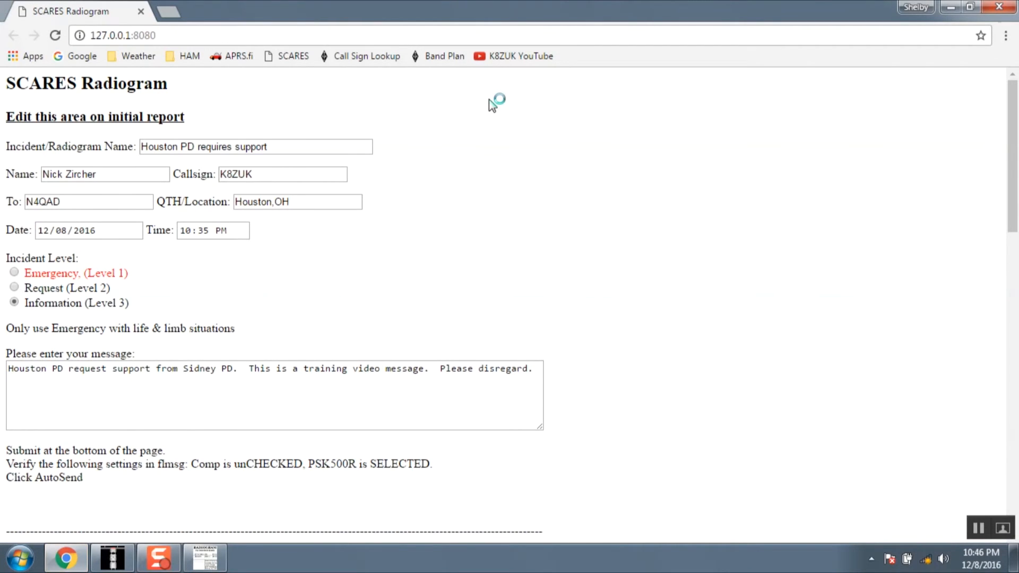
scroll(682, 252, "down", 8)
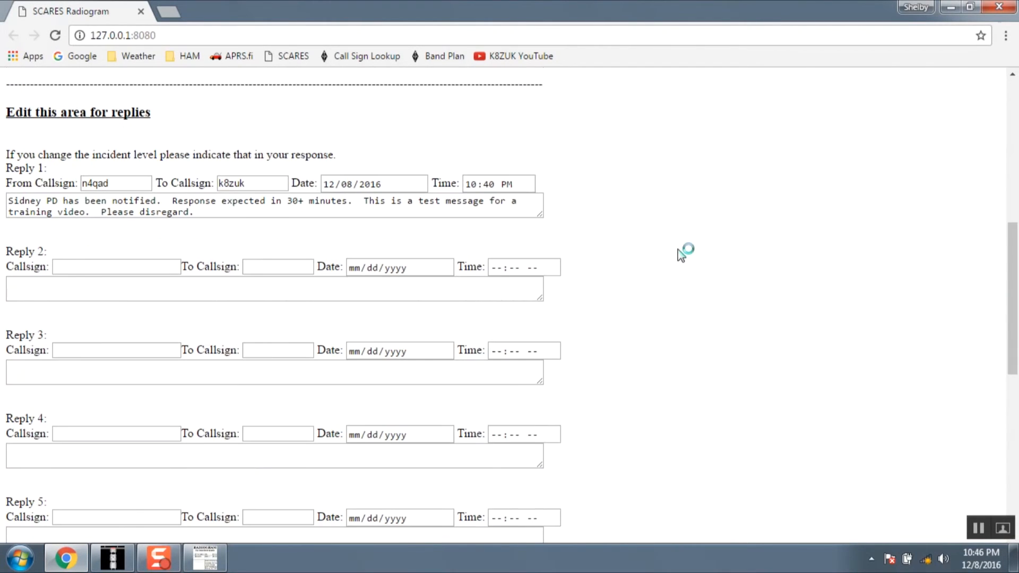
scroll(682, 252, "up", 8)
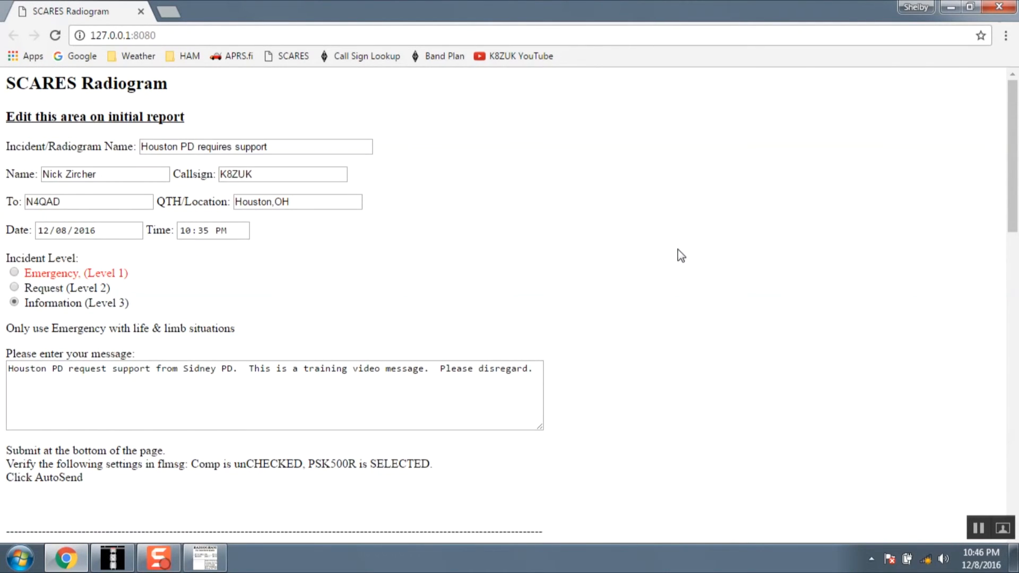
left_click(999, 7)
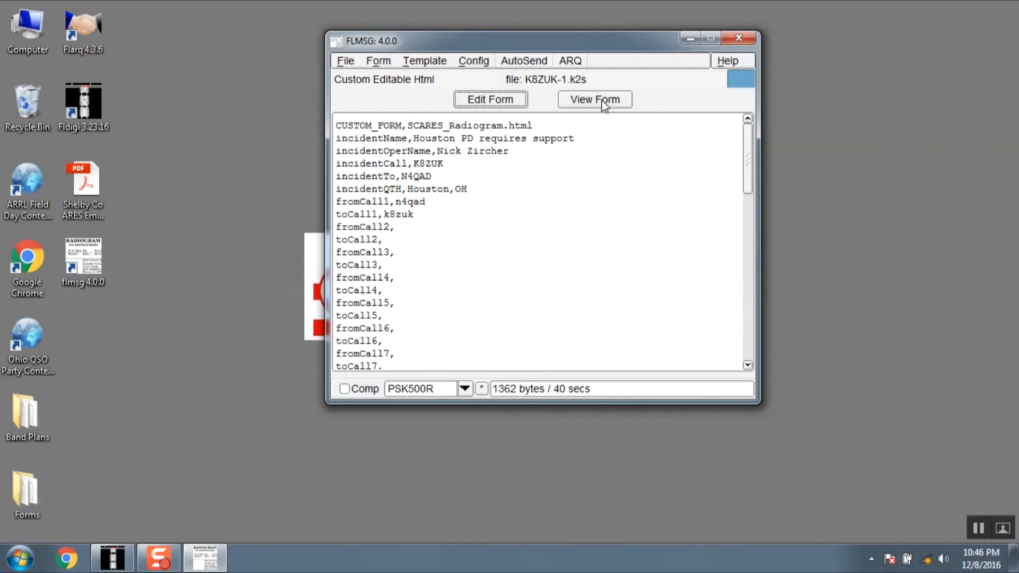
Step: Reopen the editable radiogram and review the reply sections through Reply 10, the note on additional replies, and the incident name
left_click(494, 101)
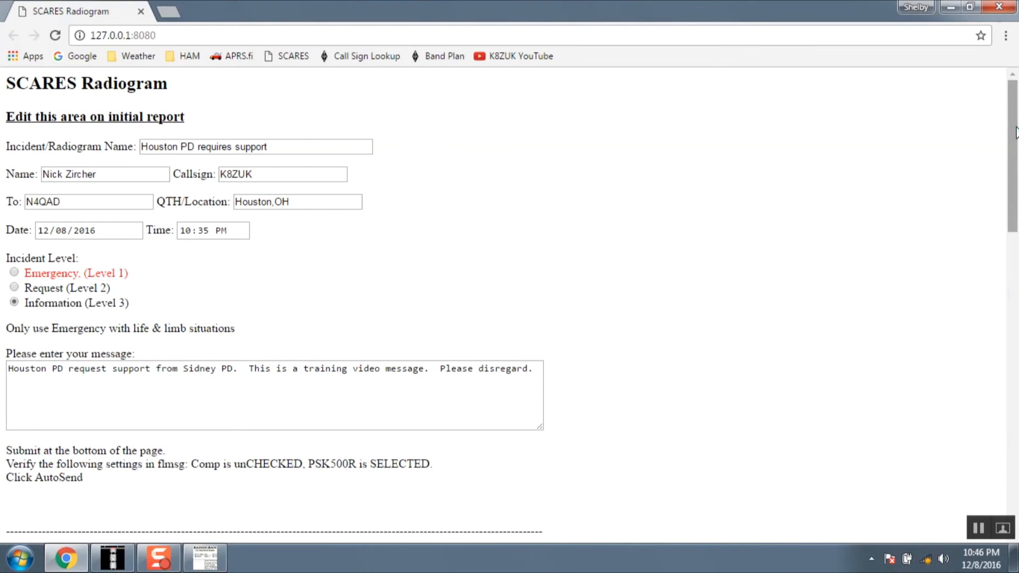
left_click_drag(1015, 133, 997, 458)
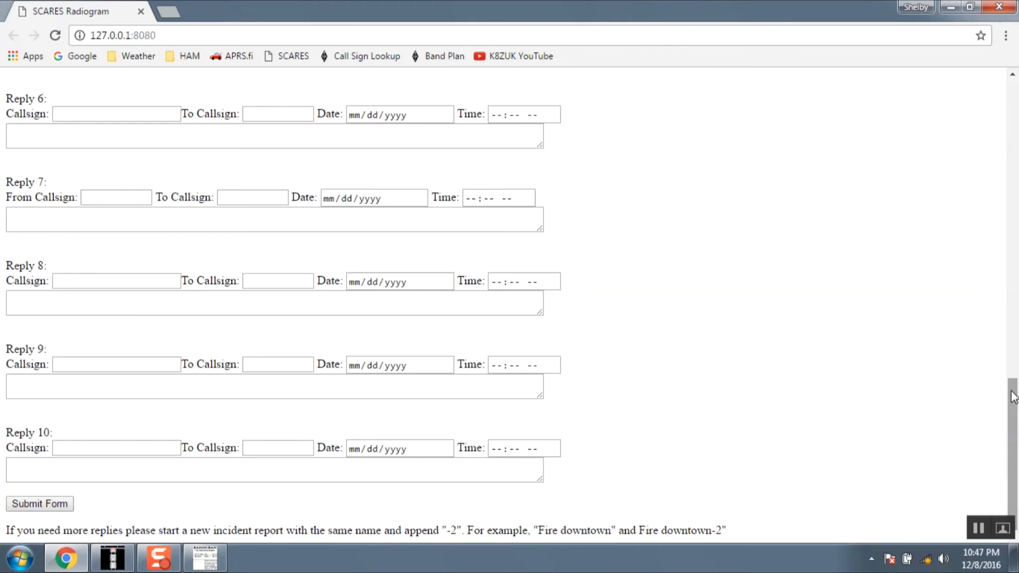
left_click_drag(1011, 396, 1010, 159)
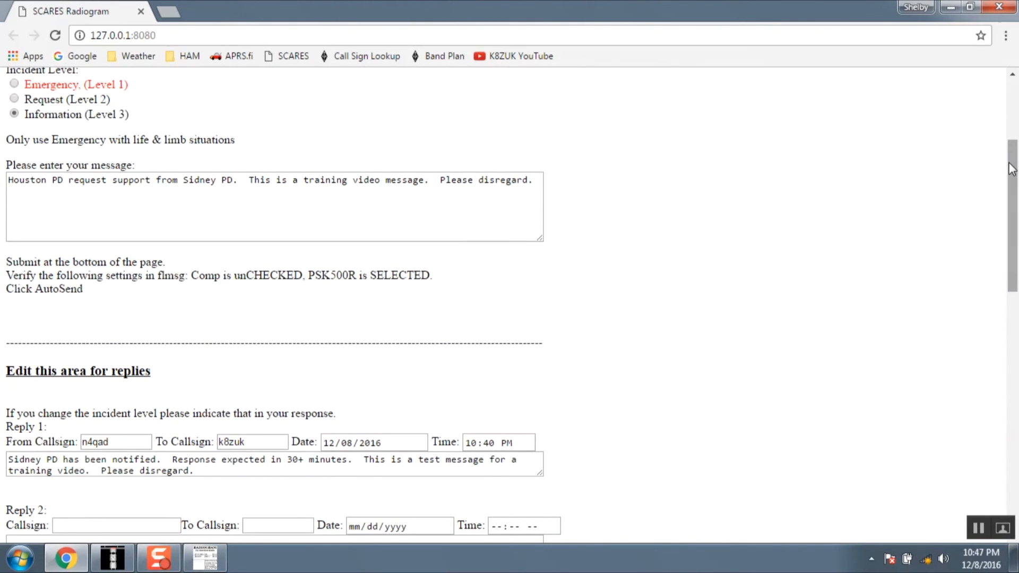
key("Tab")
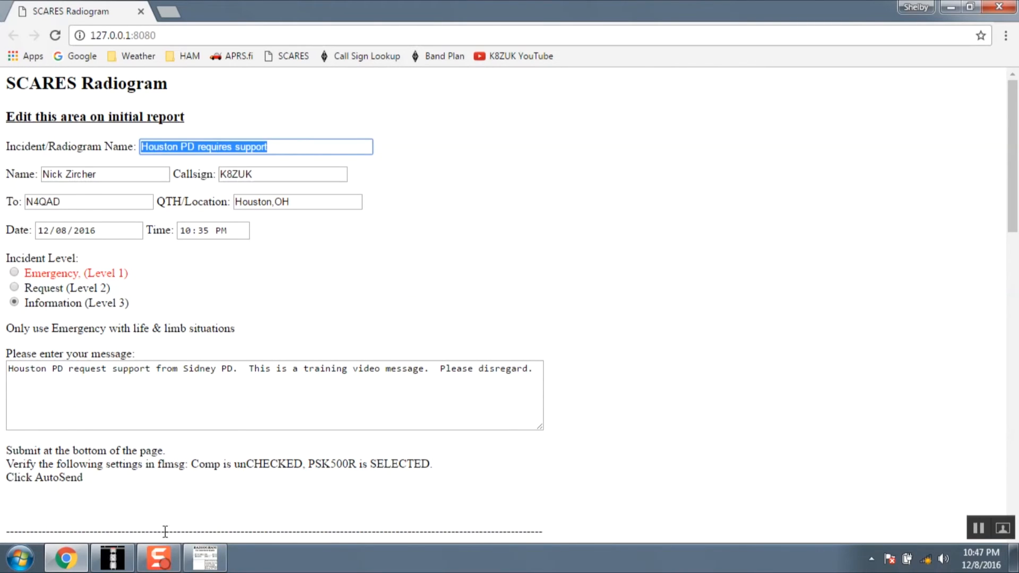
Step: Return to flmsg and save a copy of the message as K8ZUK-1-2 in the messages folder
left_click(209, 561)
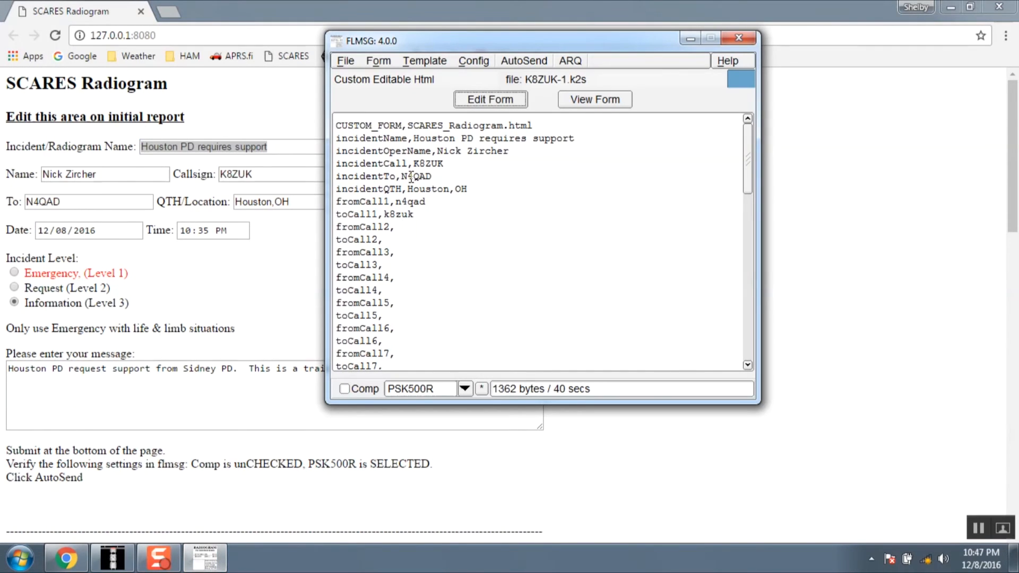
left_click(348, 62)
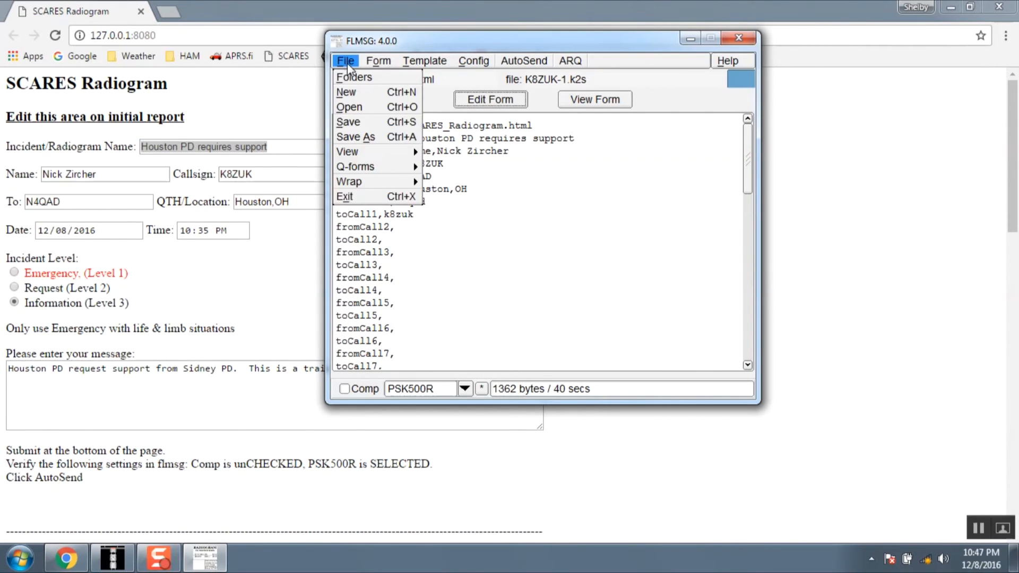
left_click(360, 137)
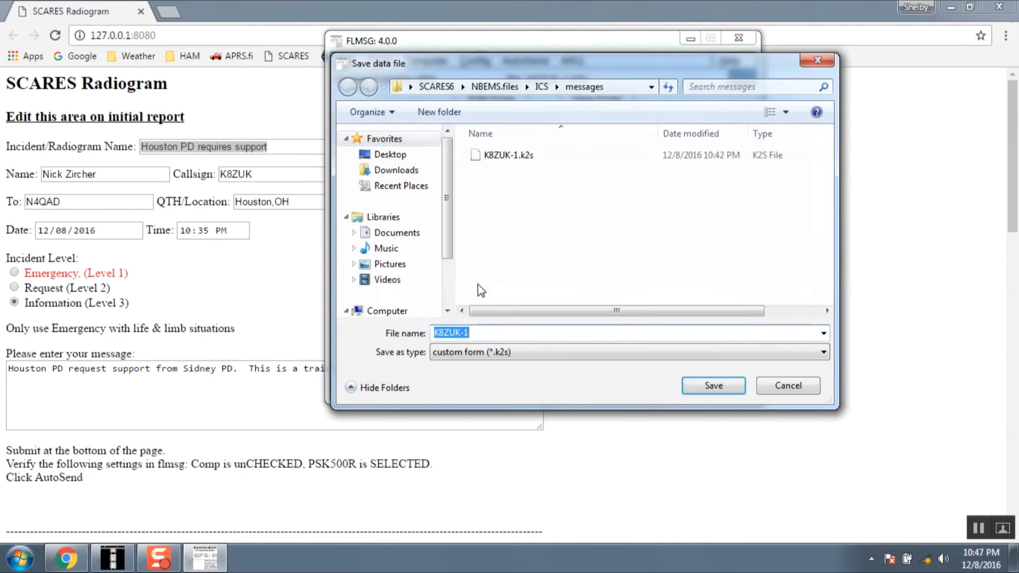
left_click(477, 336)
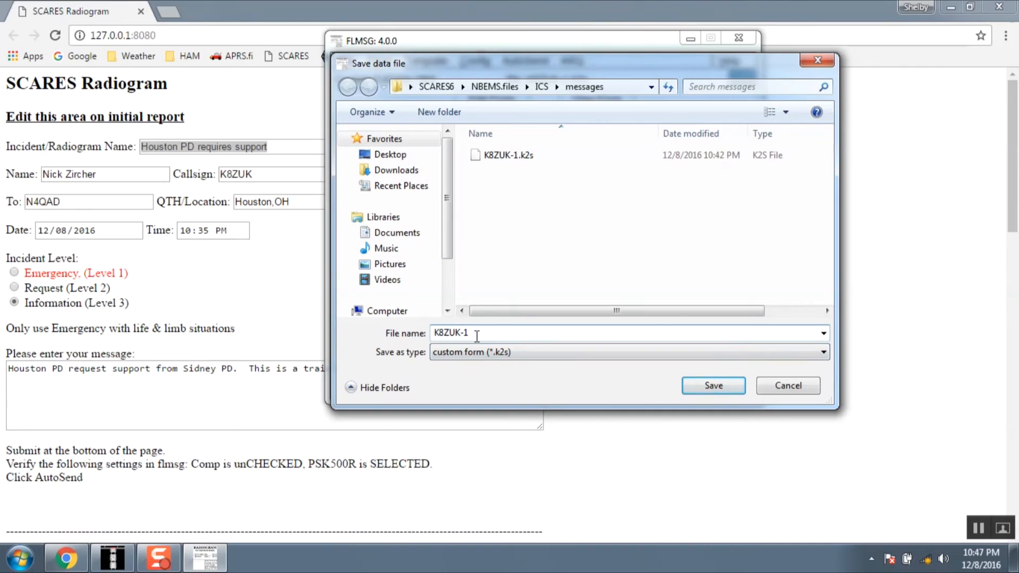
type("-2")
left_click(713, 386)
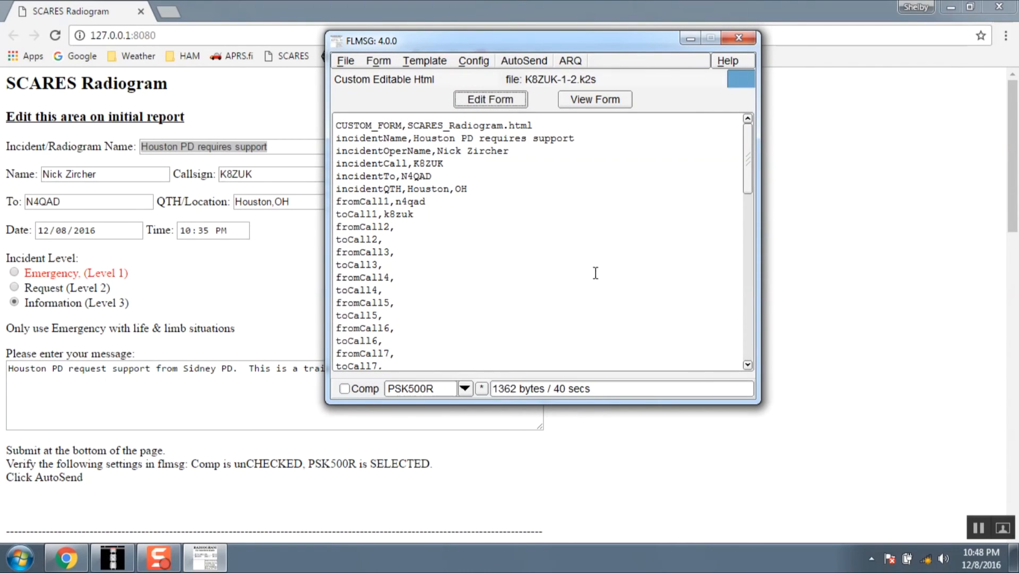
Step: Open the K8ZUK-1-2.k2s copy as an editable form, examine its reply sections, and close the extra browser tab
left_click(484, 101)
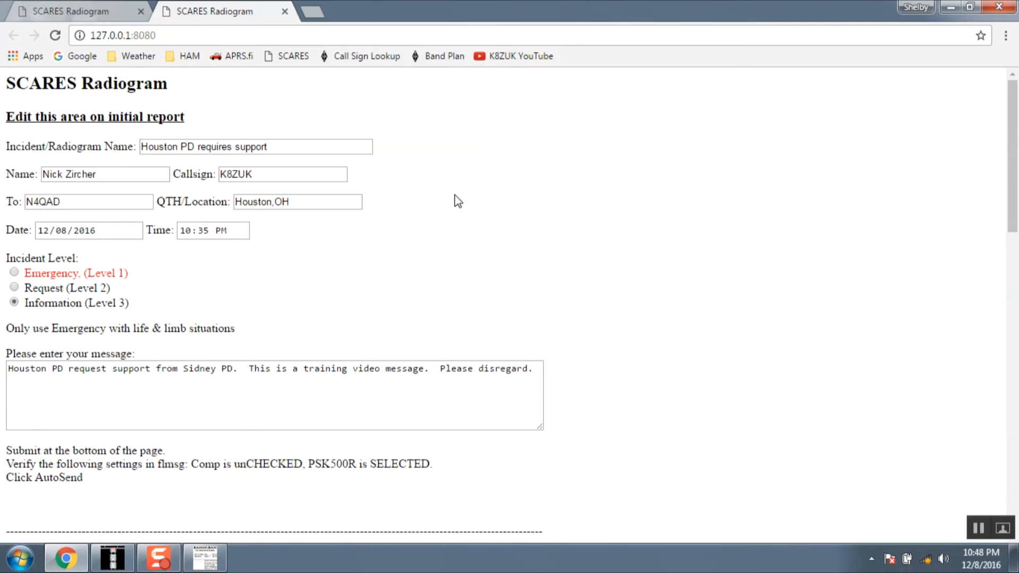
scroll(457, 205, "down", 15)
scroll(458, 204, "up", 15)
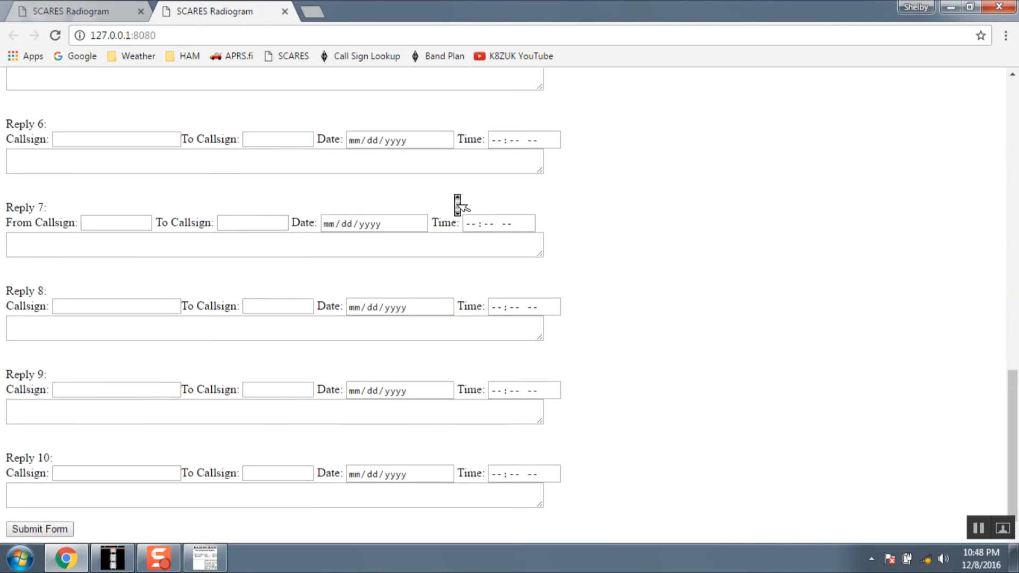
scroll(458, 204, "down", 11)
scroll(458, 205, "up", 10)
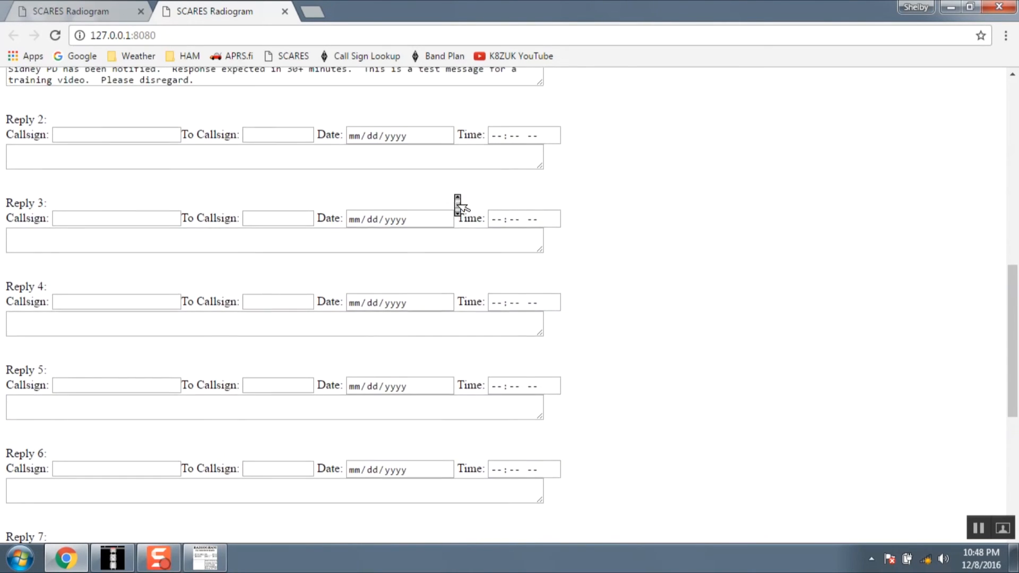
scroll(457, 204, "down", 6)
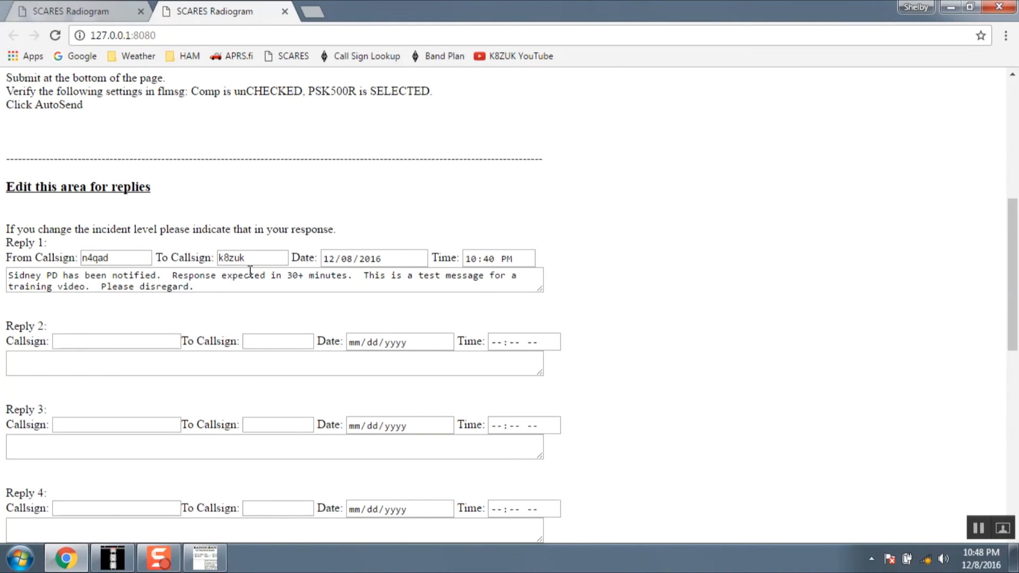
left_click(285, 11)
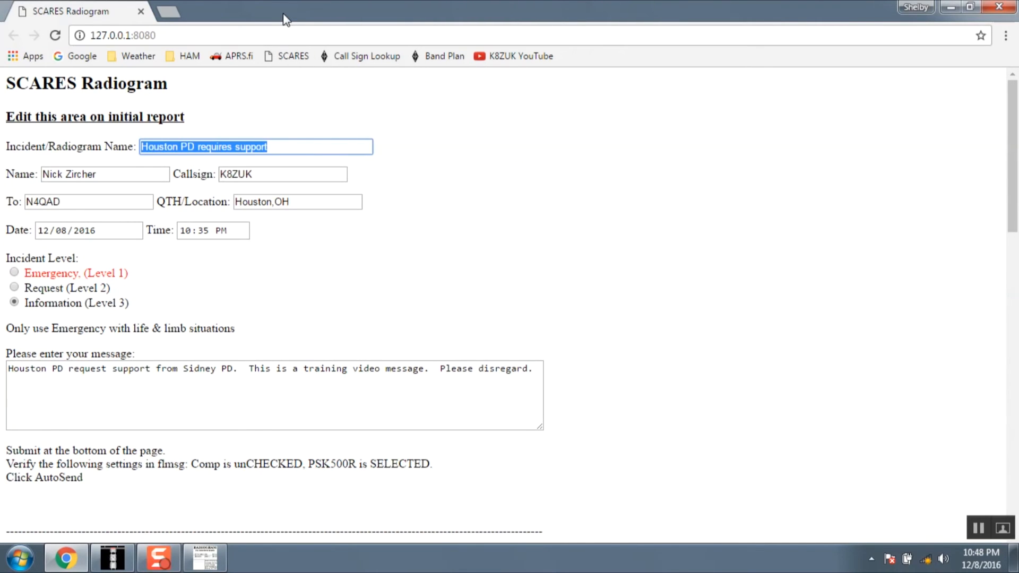
Step: Set the radiogram's incident level to Request (Level 2) and place the cursor in the Reply 2 message field
scroll(408, 298, "down", 18)
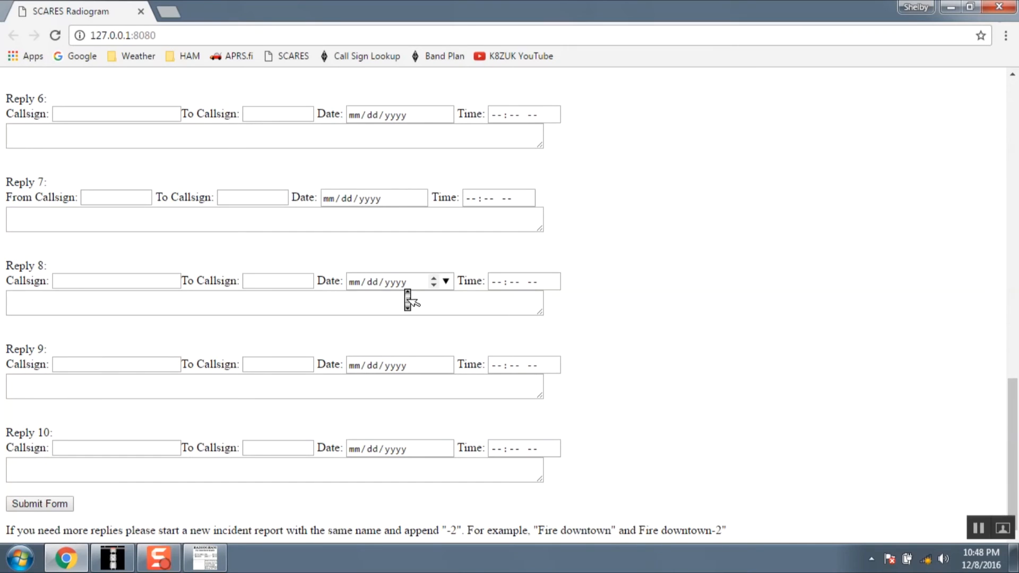
scroll(407, 299, "up", 18)
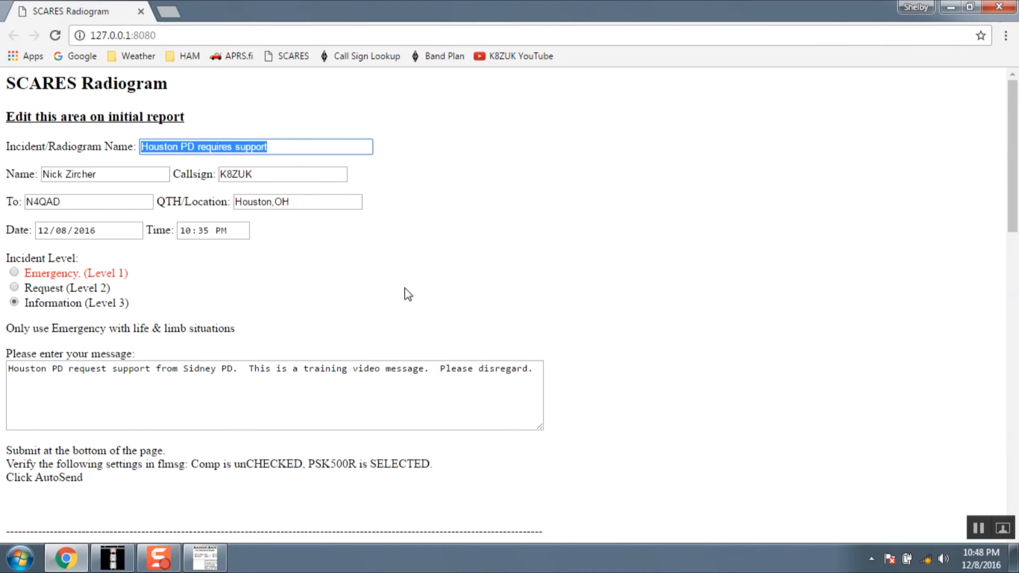
left_click(14, 288)
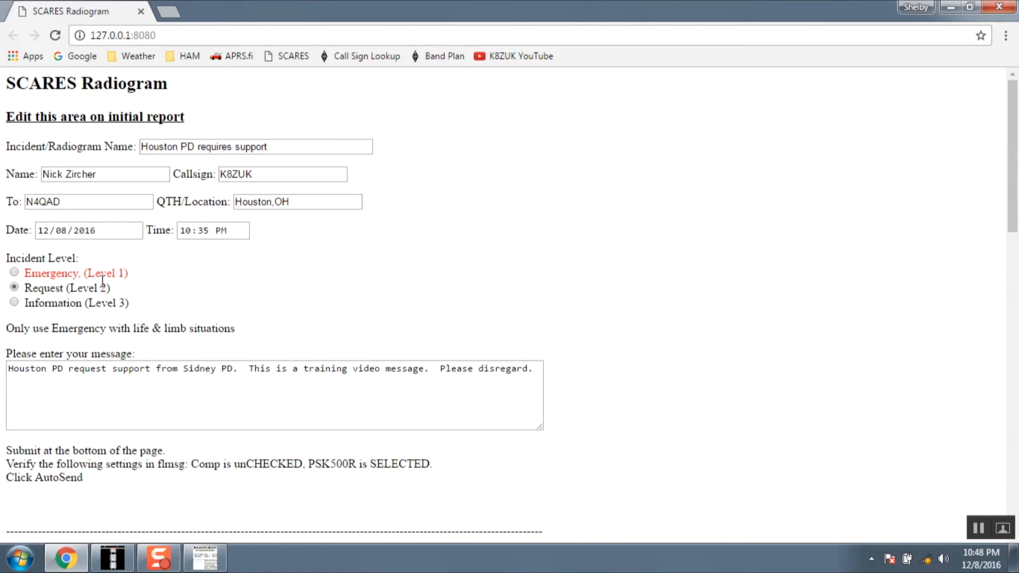
middle_click(139, 380)
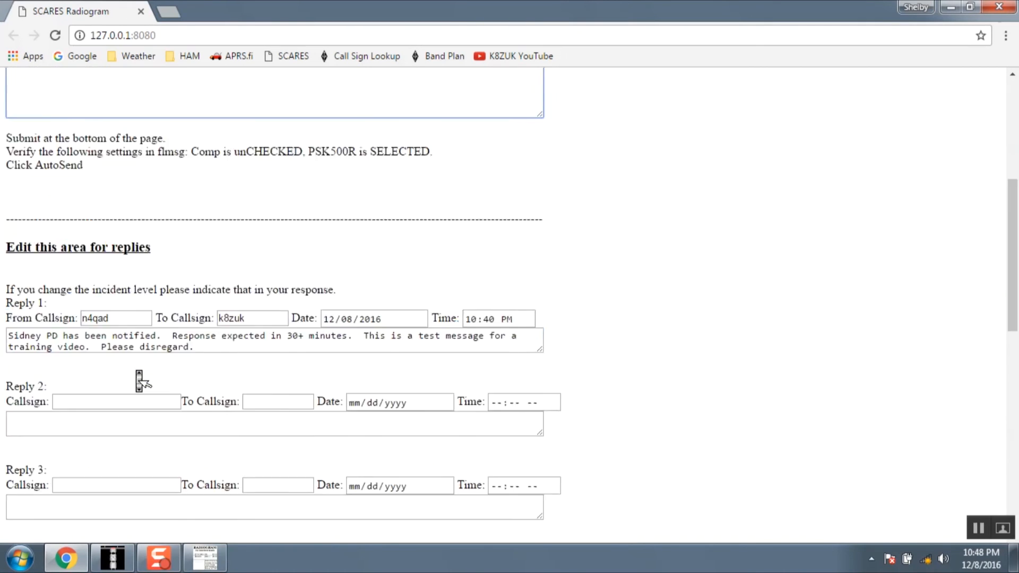
scroll(140, 381, "up", 3)
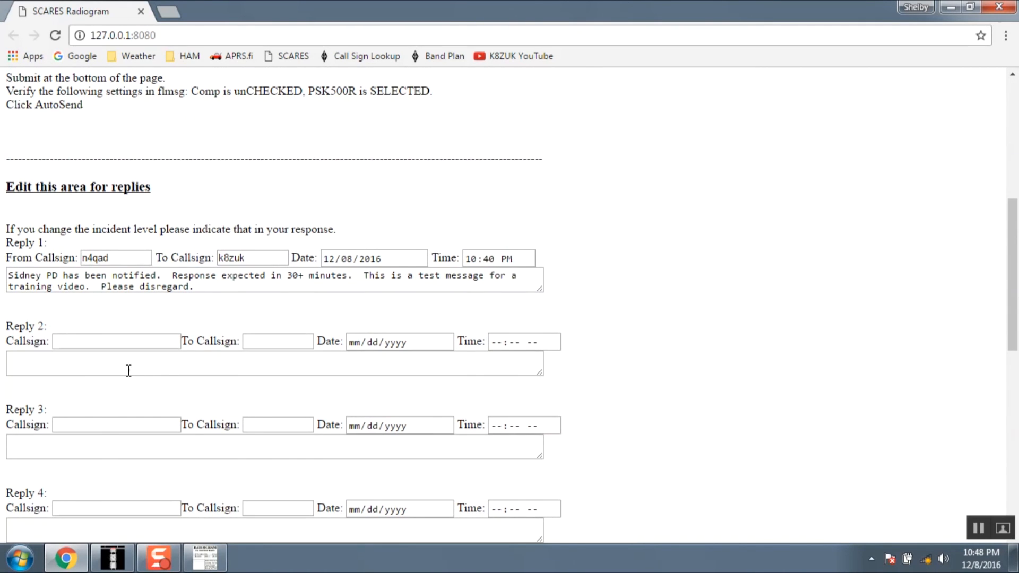
left_click(121, 371)
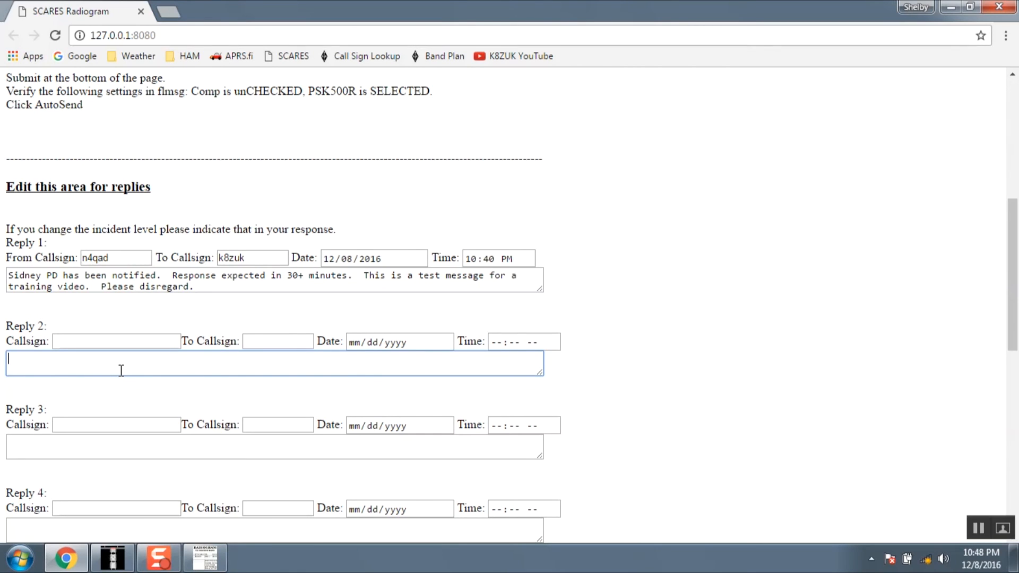
Step: Set the radiogram's incident level to Emergency (Level 1)
scroll(121, 370, "up", 7)
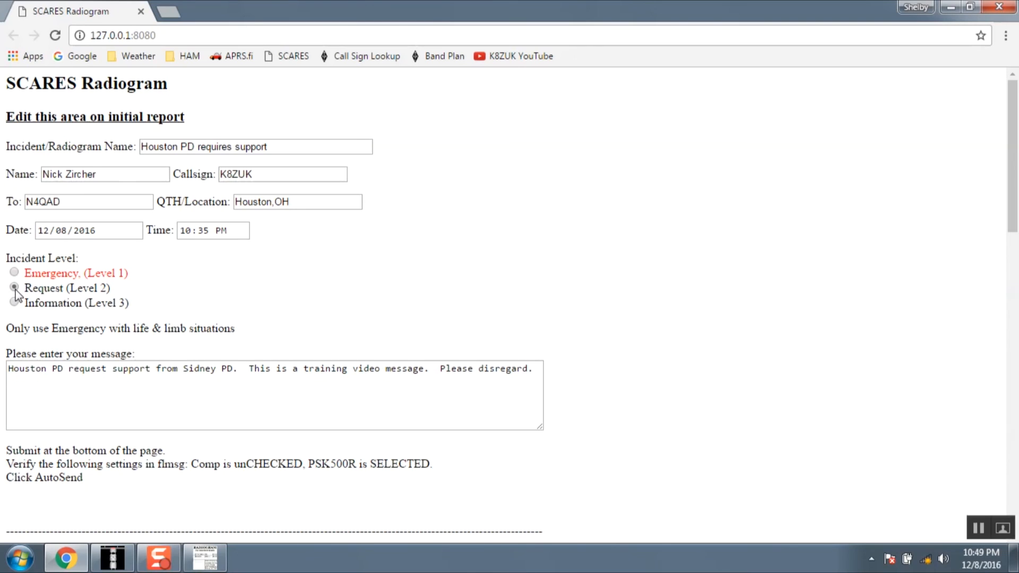
left_click(14, 273)
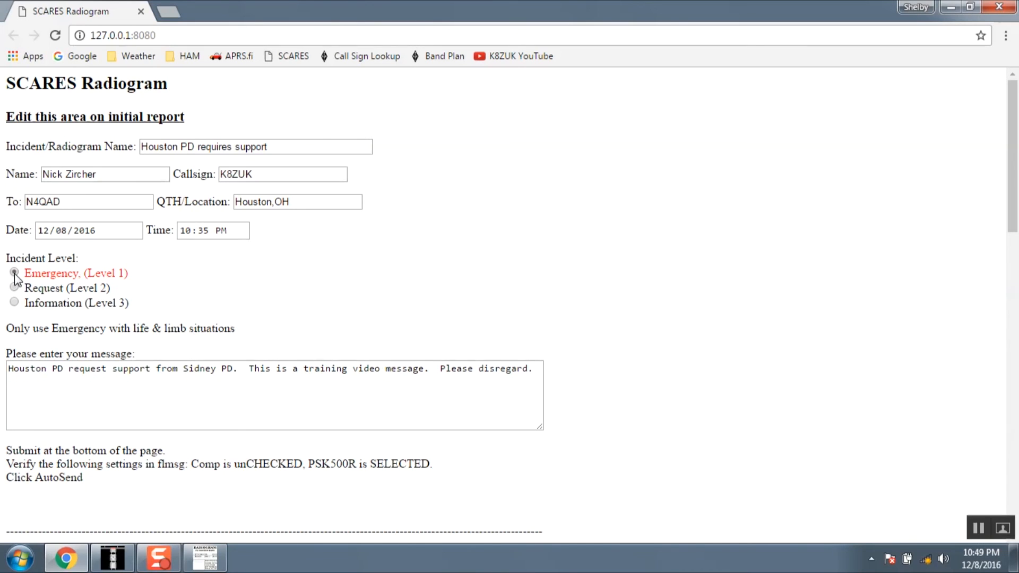